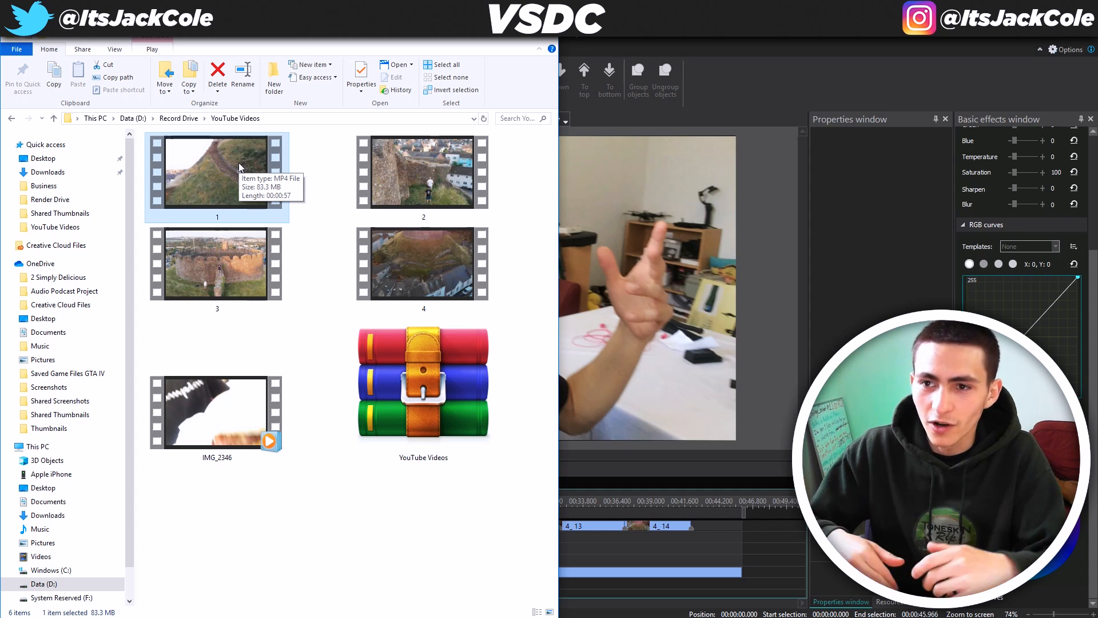
Select the IMG_2346 clip in the YouTube Videos folder and bring VSDC back to the front
{"action": "left_click", "coordinate": [321, 500]}
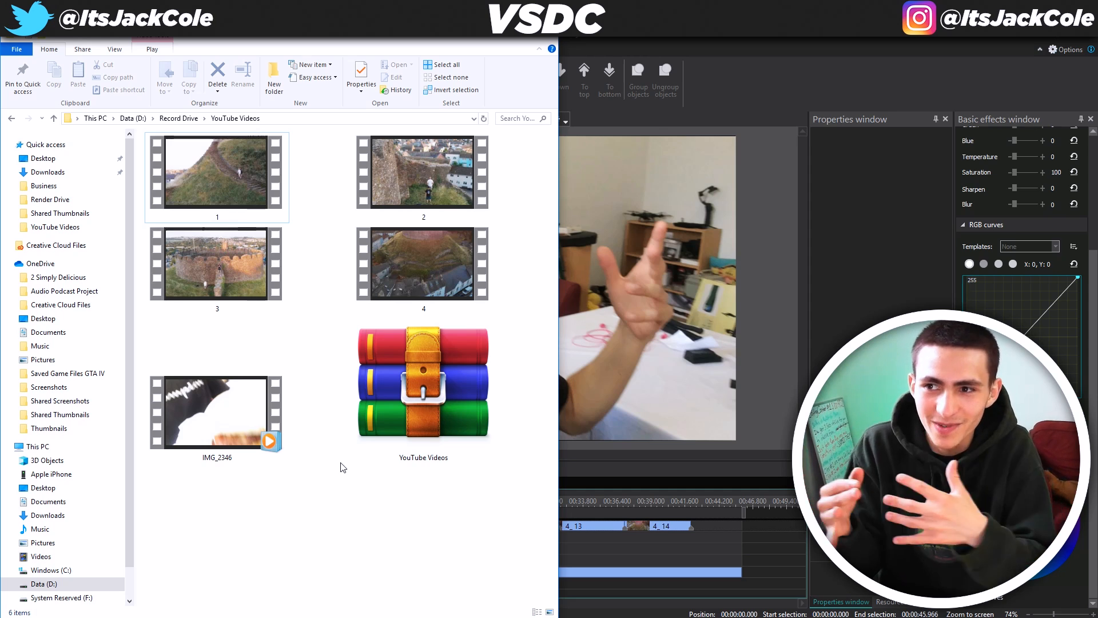
{"action": "left_click", "coordinate": [261, 414]}
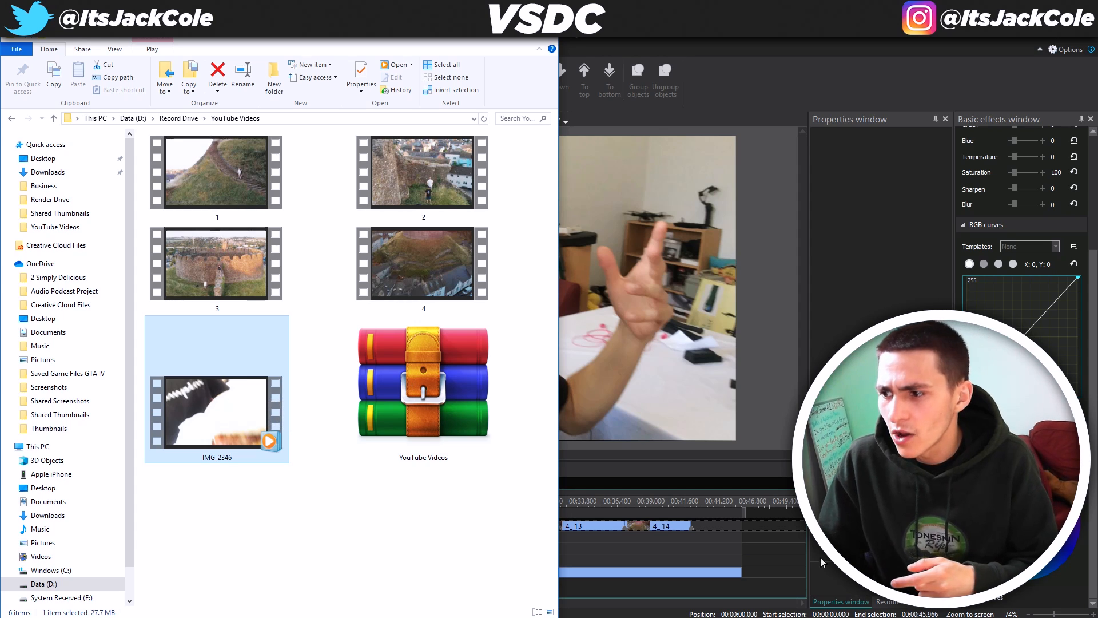
{"action": "left_click", "coordinate": [794, 547]}
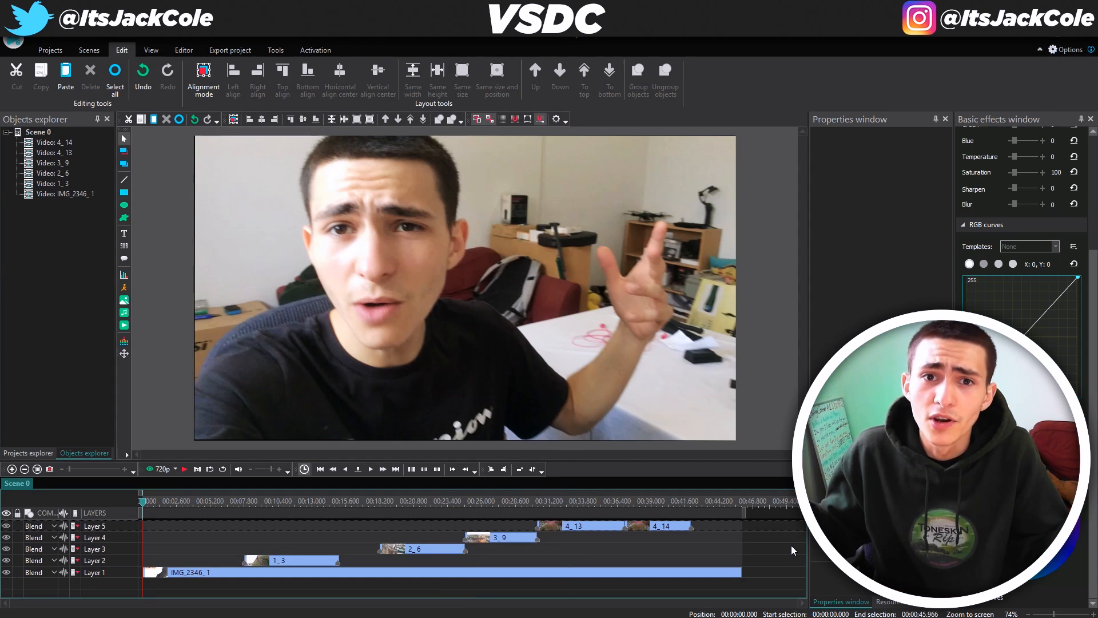
Play the full project preview through to the end of the timeline
{"action": "key", "text": "space"}
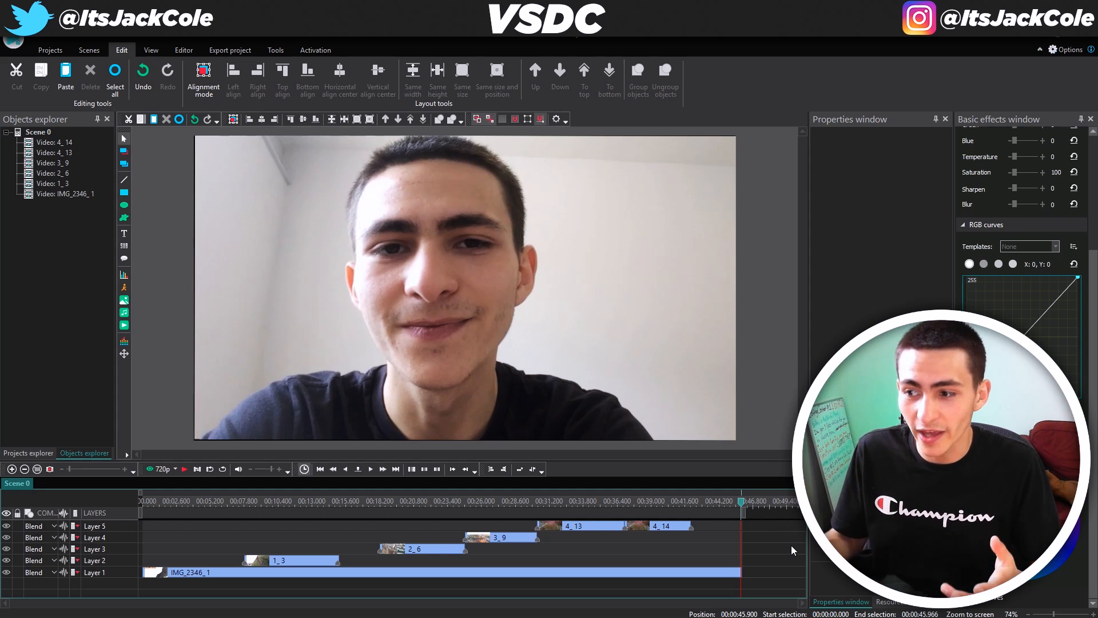
{"action": "left_click", "coordinate": [645, 501]}
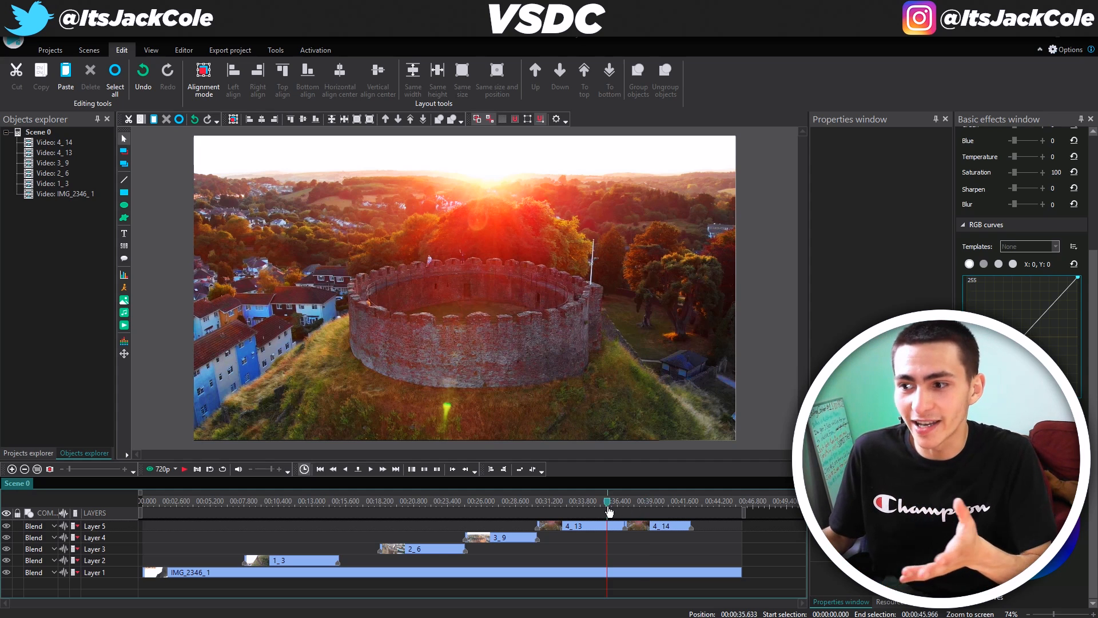
Jump the playhead to the sunset castle drone shot at about 00:00:37.600
{"action": "left_click", "coordinate": [607, 535]}
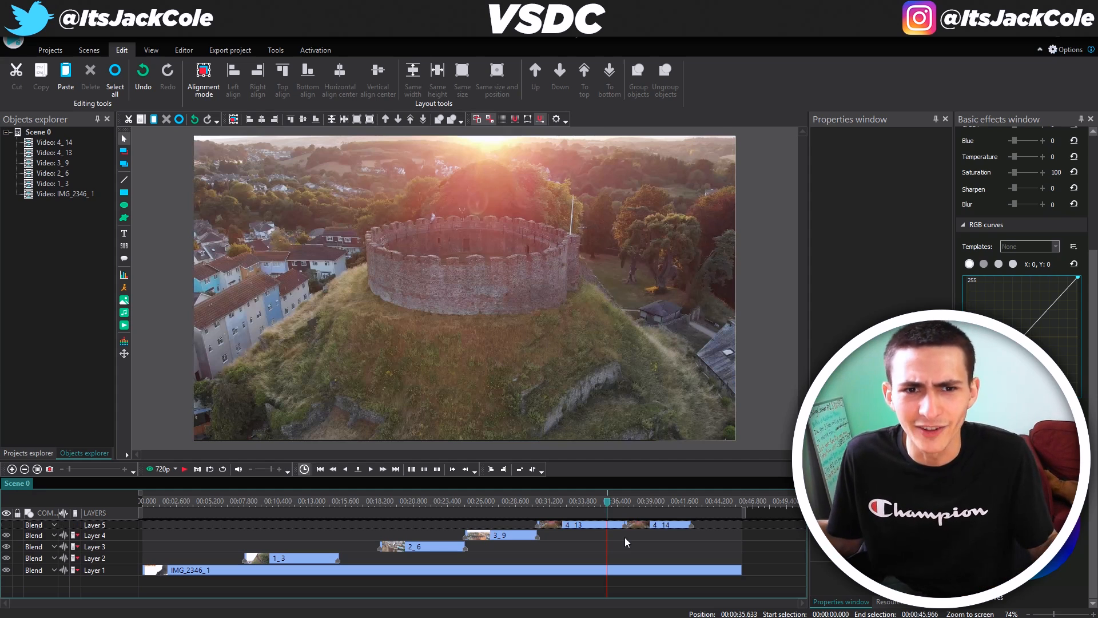
{"action": "left_click", "coordinate": [633, 506]}
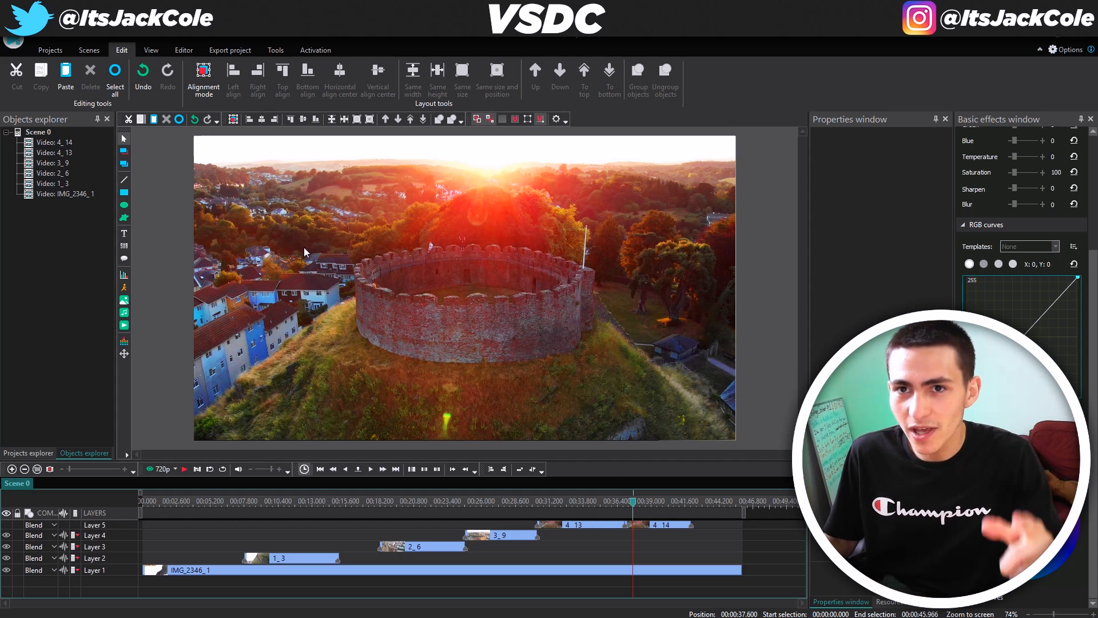
{"action": "left_click", "coordinate": [51, 50]}
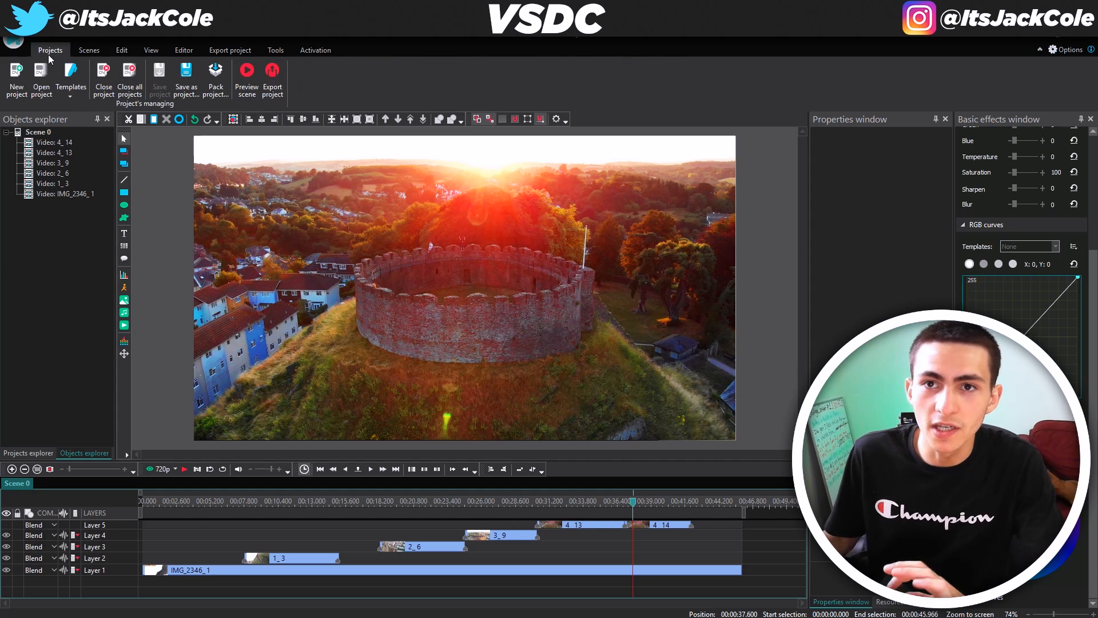
Create a new default 1280×720 project and import YouTube Videos\IMG_2346 onto Layer 1
{"action": "left_click", "coordinate": [14, 88]}
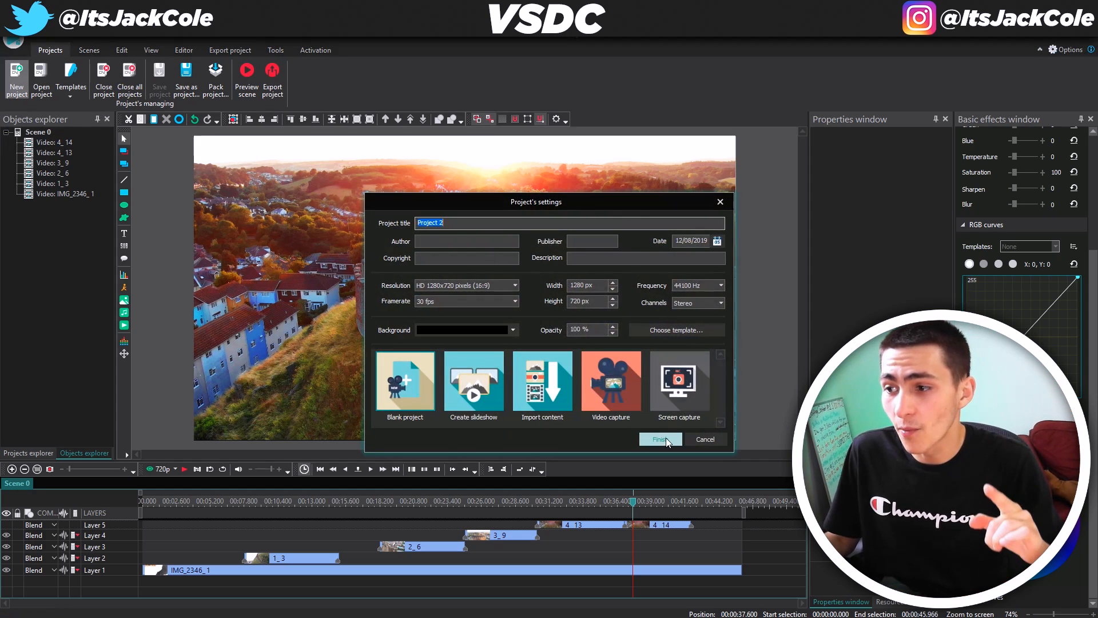
{"action": "left_click", "coordinate": [665, 438]}
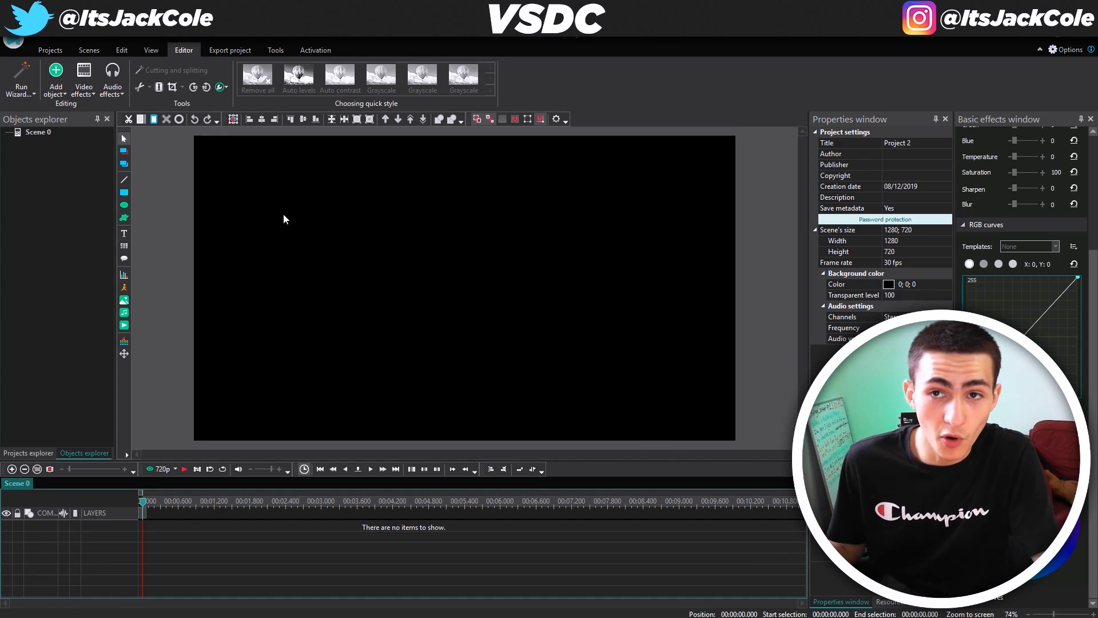
{"action": "left_click", "coordinate": [56, 80]}
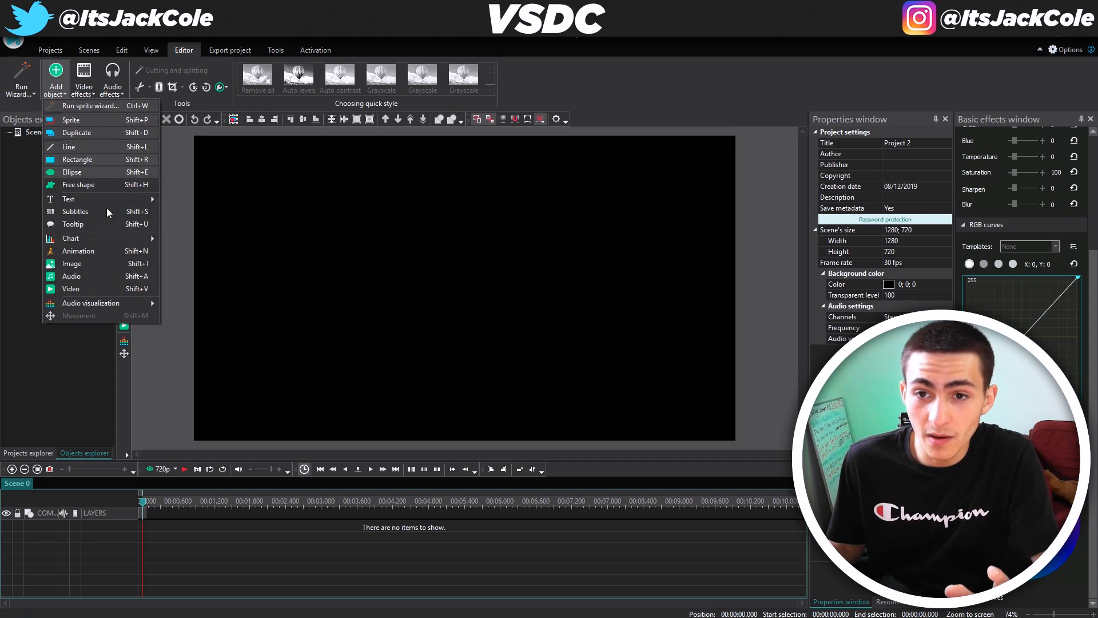
{"action": "left_click", "coordinate": [98, 293]}
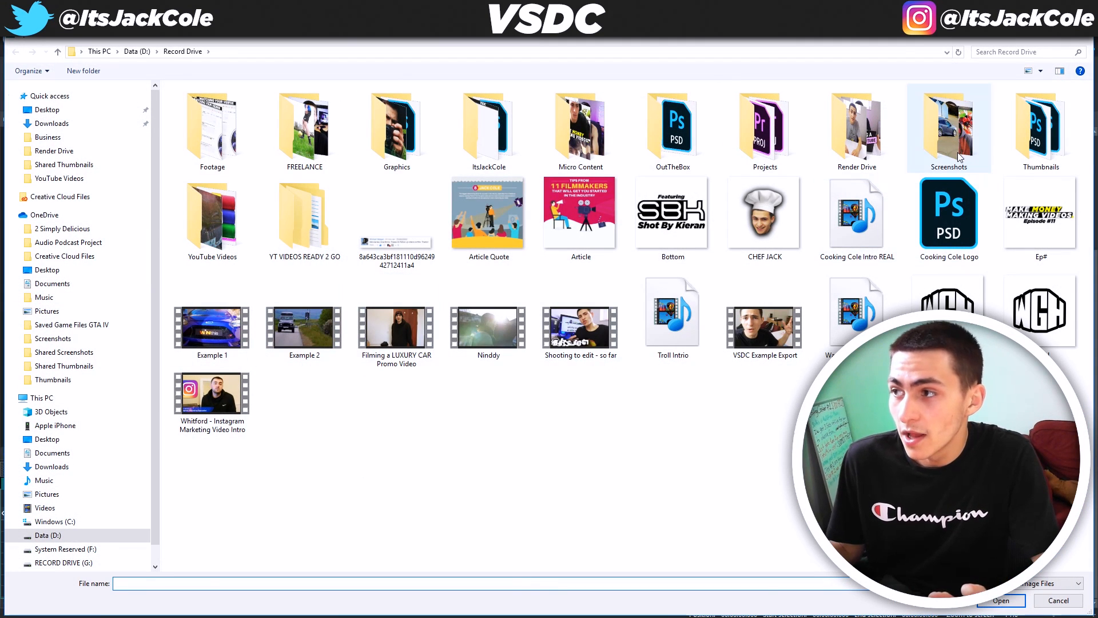
{"action": "double_click", "coordinate": [207, 208]}
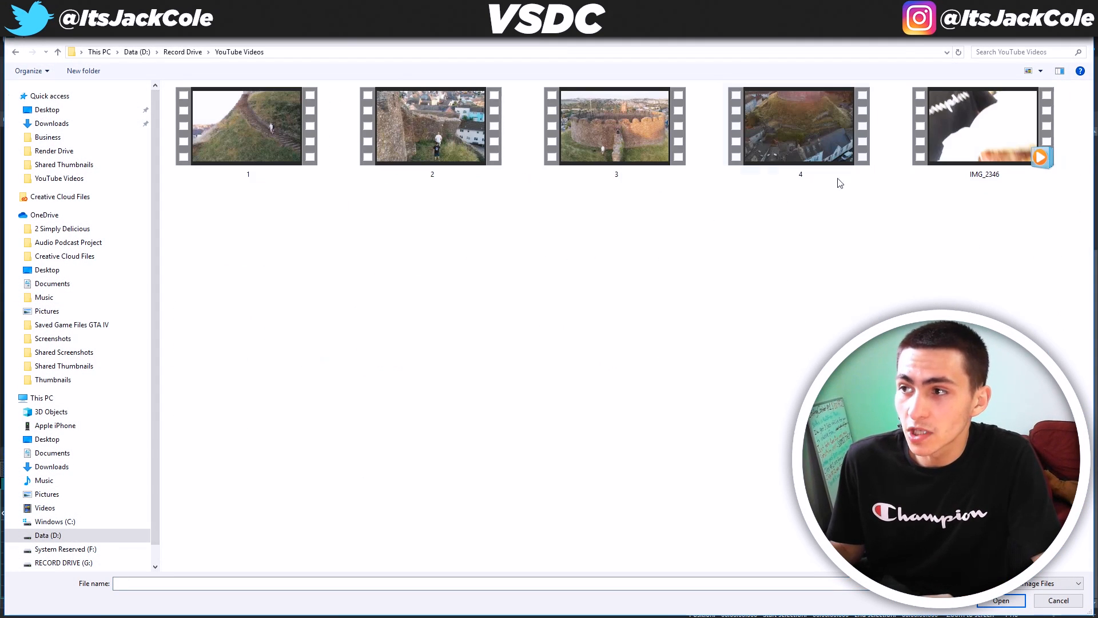
{"action": "left_click", "coordinate": [975, 140]}
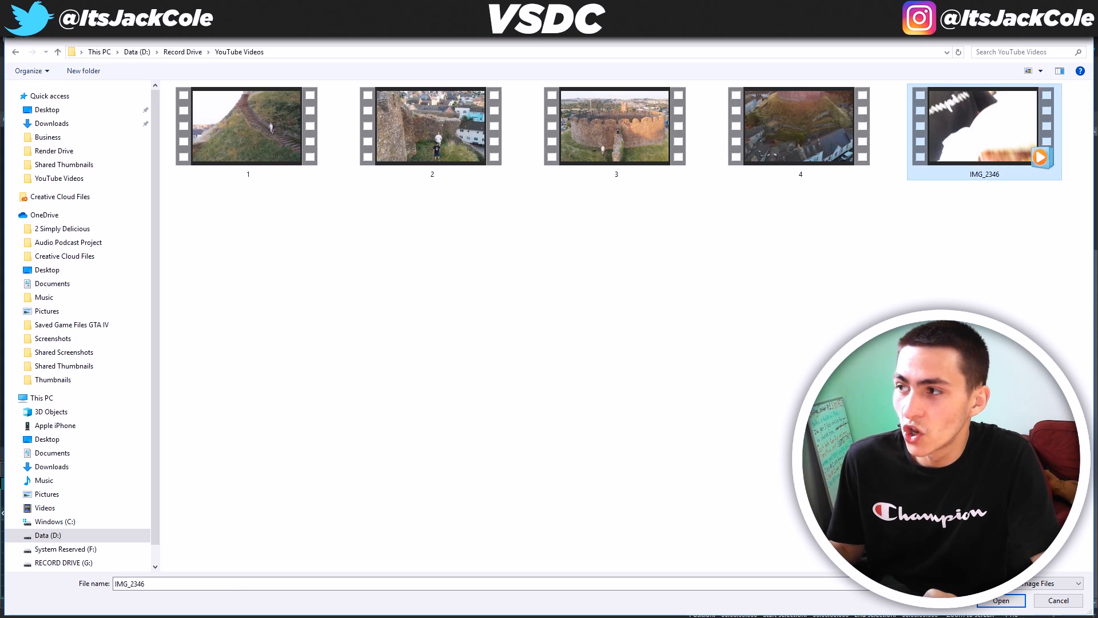
{"action": "left_click", "coordinate": [1020, 607]}
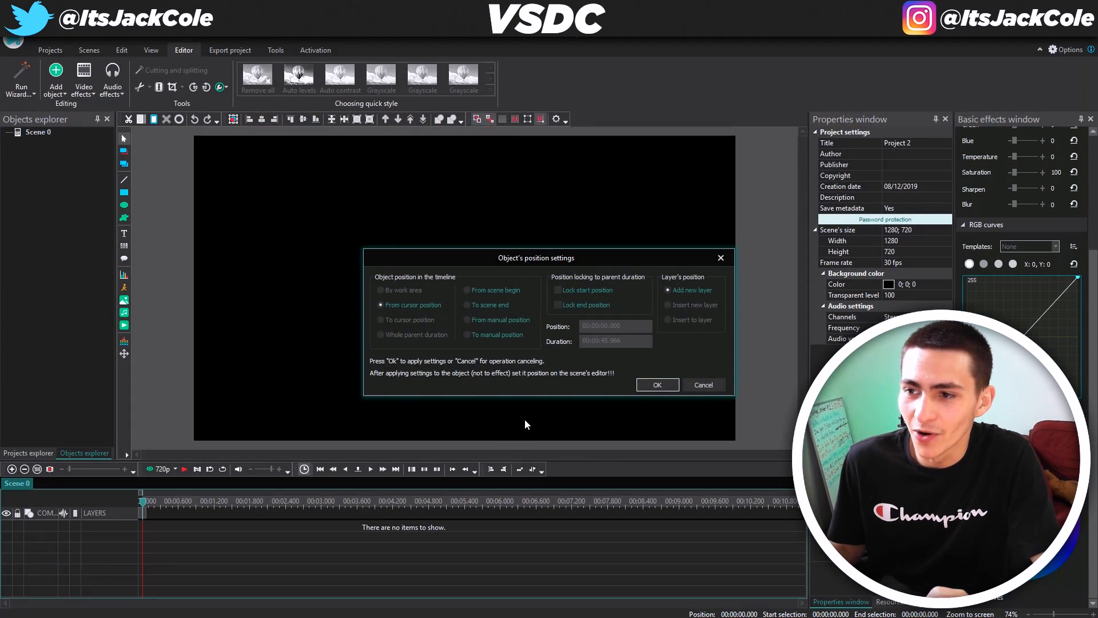
{"action": "left_click", "coordinate": [657, 385]}
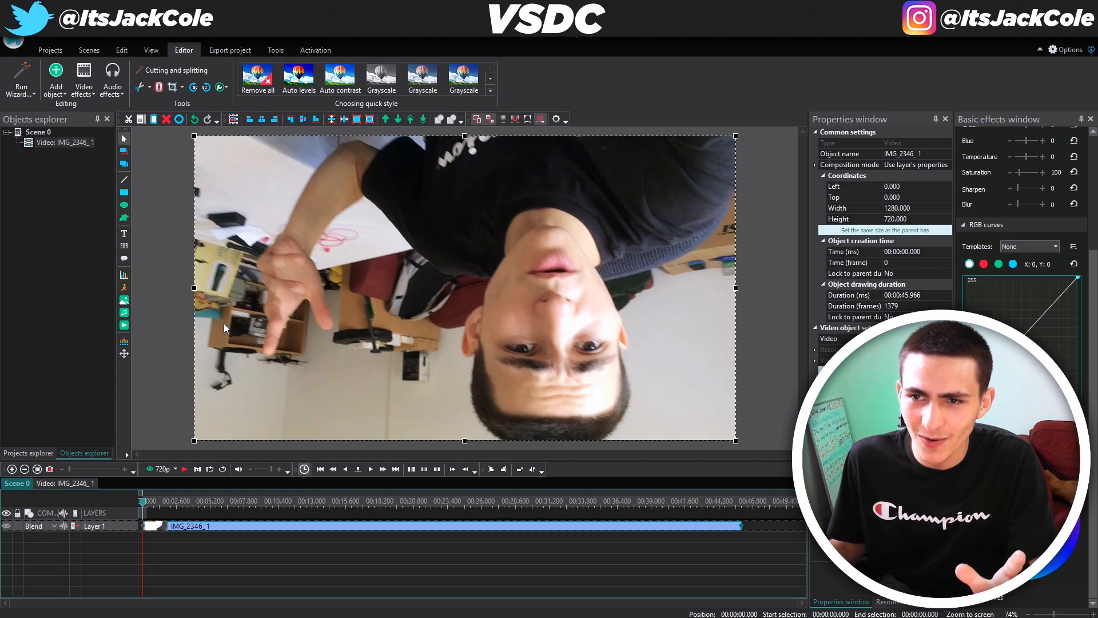
Rotate the IMG_2346_1 clip 180° on the canvas so it appears upright
{"action": "left_click", "coordinate": [160, 287]}
{"action": "left_click", "coordinate": [280, 252]}
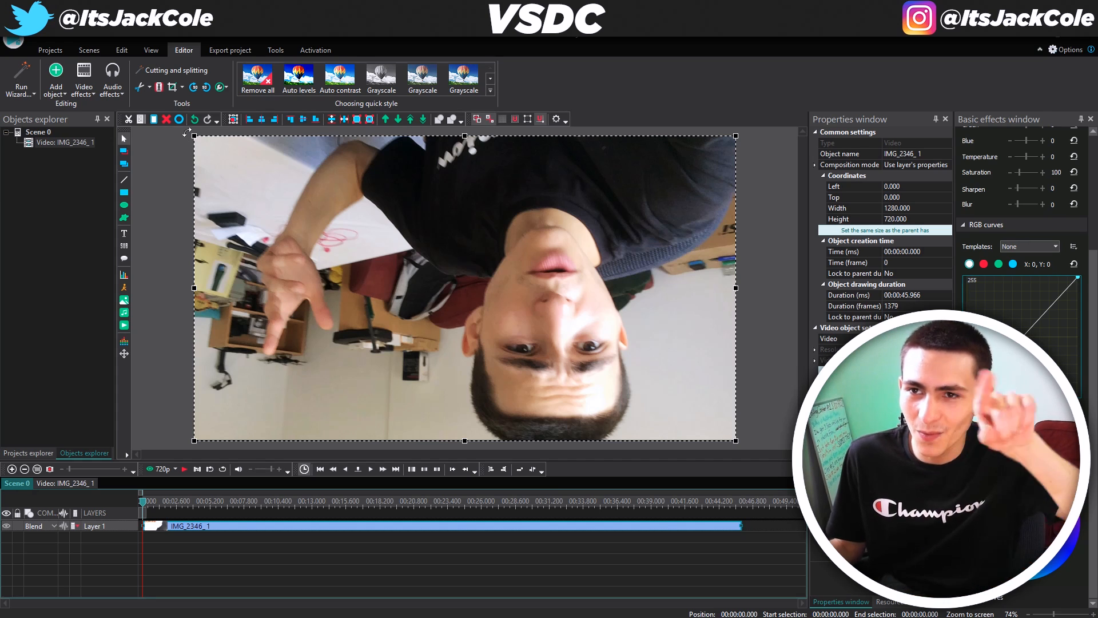
{"action": "left_click_drag", "start_coordinate": [187, 133], "coordinate": [554, 338]}
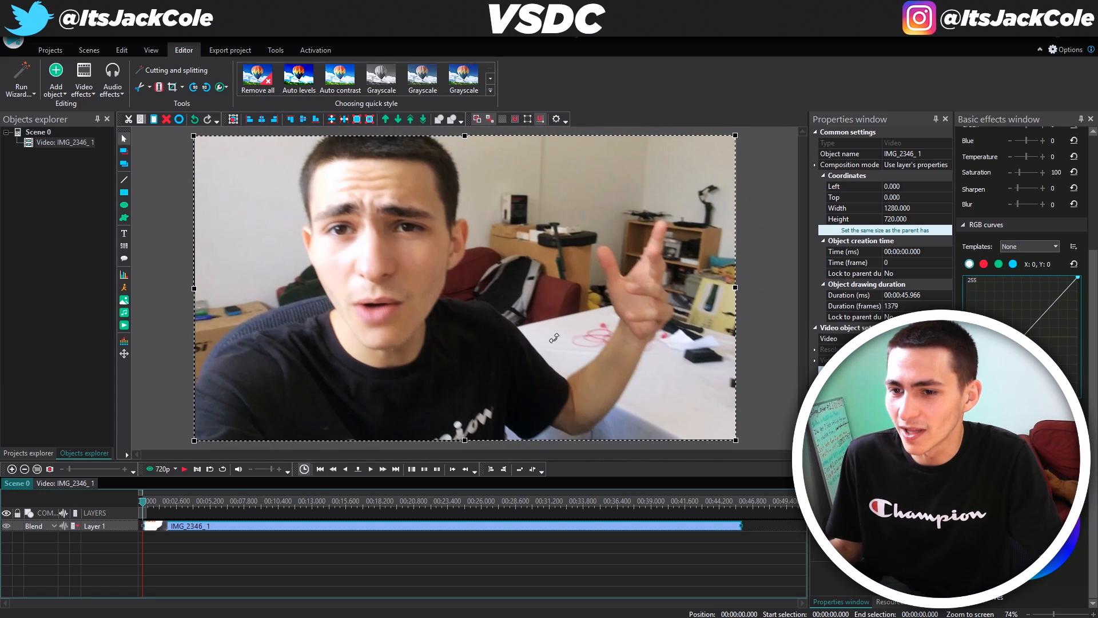
{"action": "left_click", "coordinate": [335, 542]}
{"action": "left_click", "coordinate": [372, 325]}
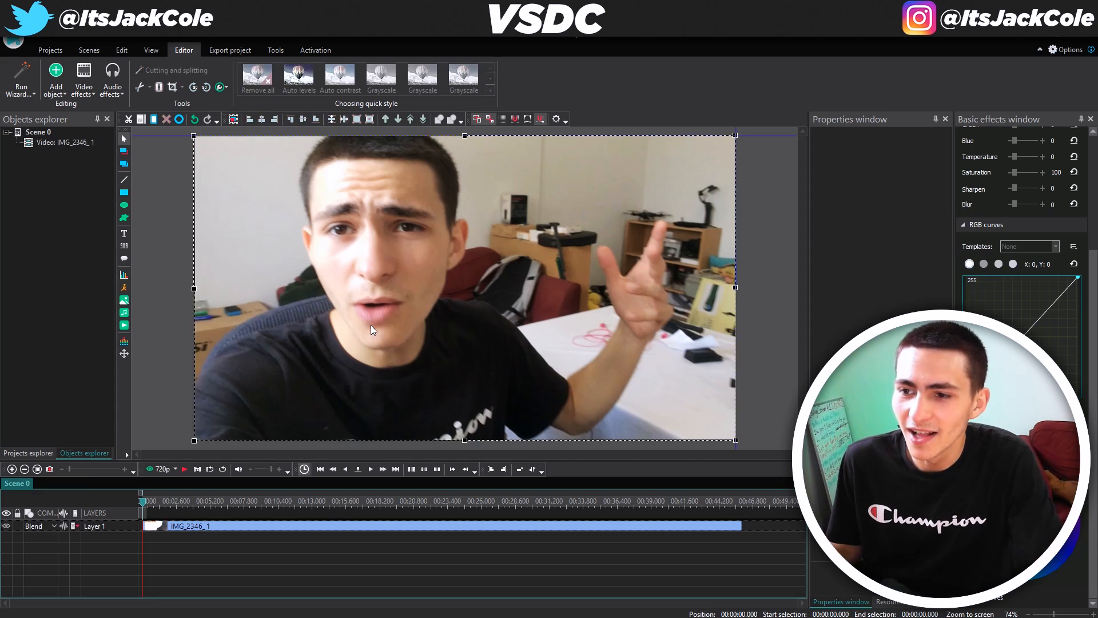
Preview the talking-head clip and park the playhead at 00:00:07.766
{"action": "left_click", "coordinate": [313, 566]}
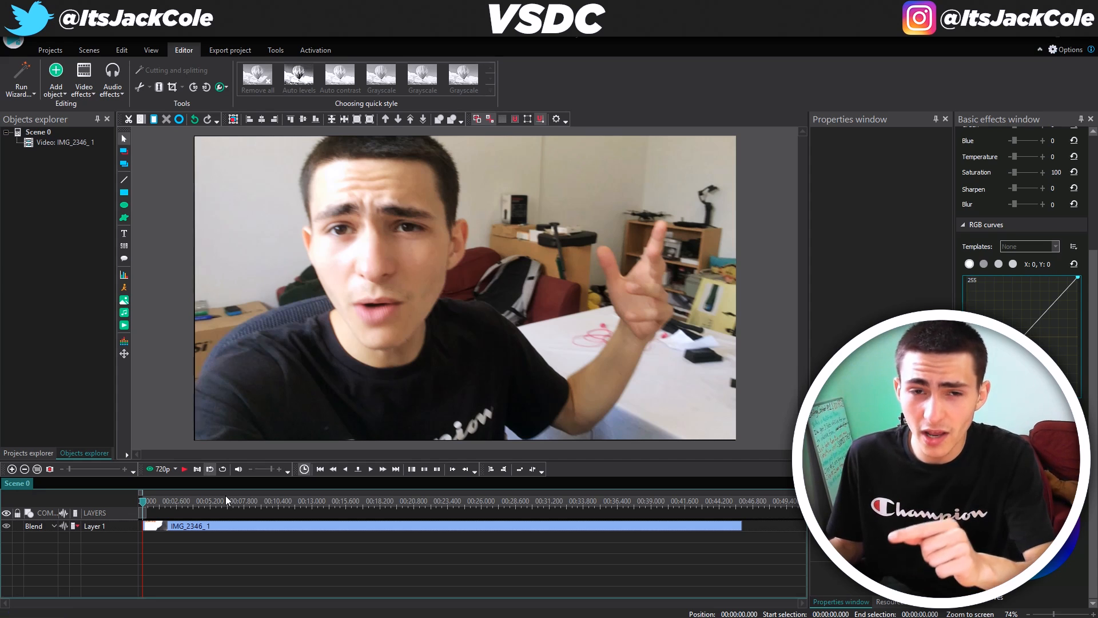
{"action": "key", "text": "space"}
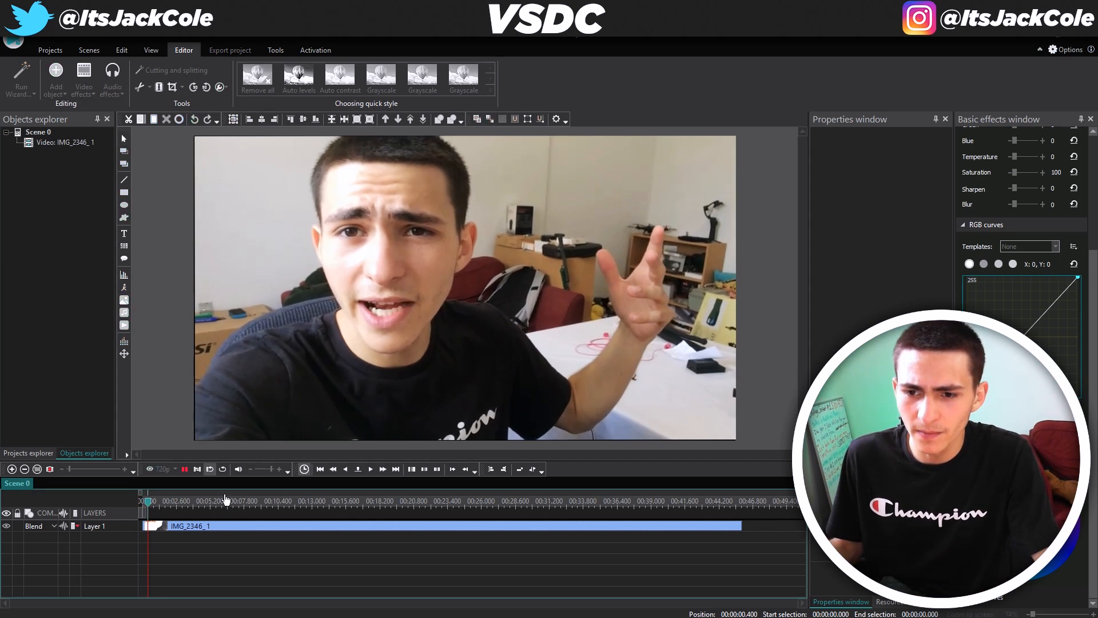
{"action": "key", "text": "space"}
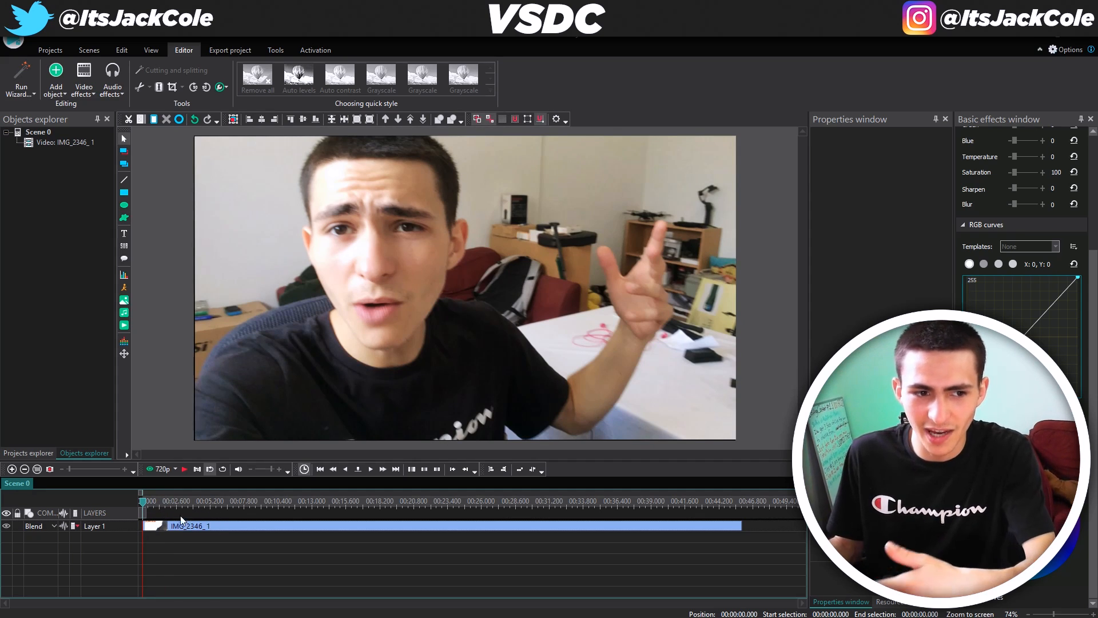
{"action": "left_click", "coordinate": [210, 470]}
{"action": "key", "text": "space"}
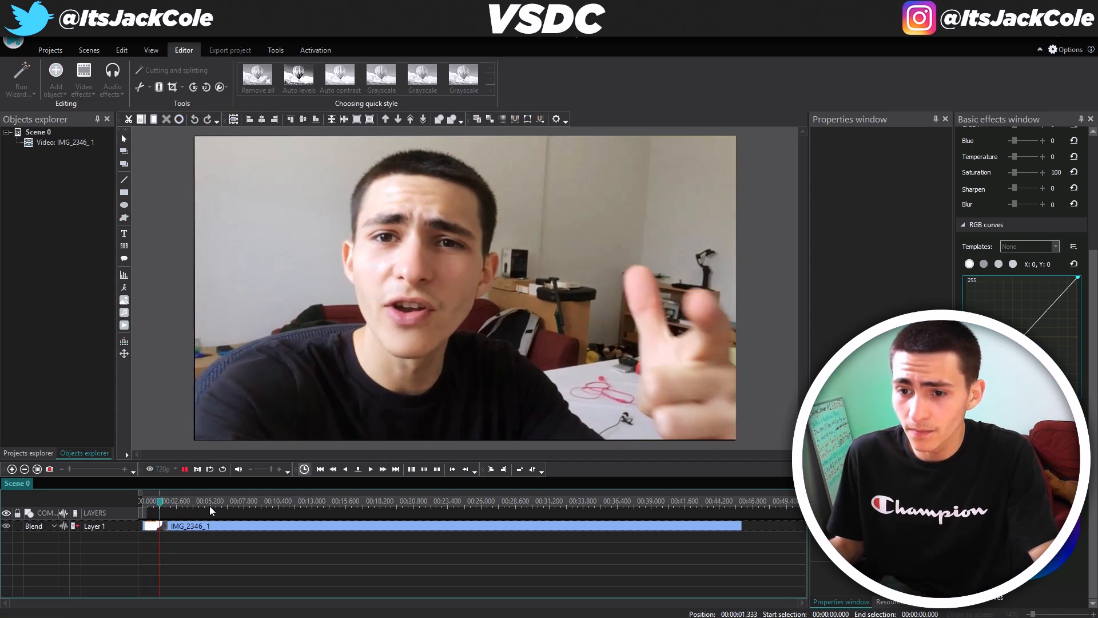
{"action": "key", "text": "space"}
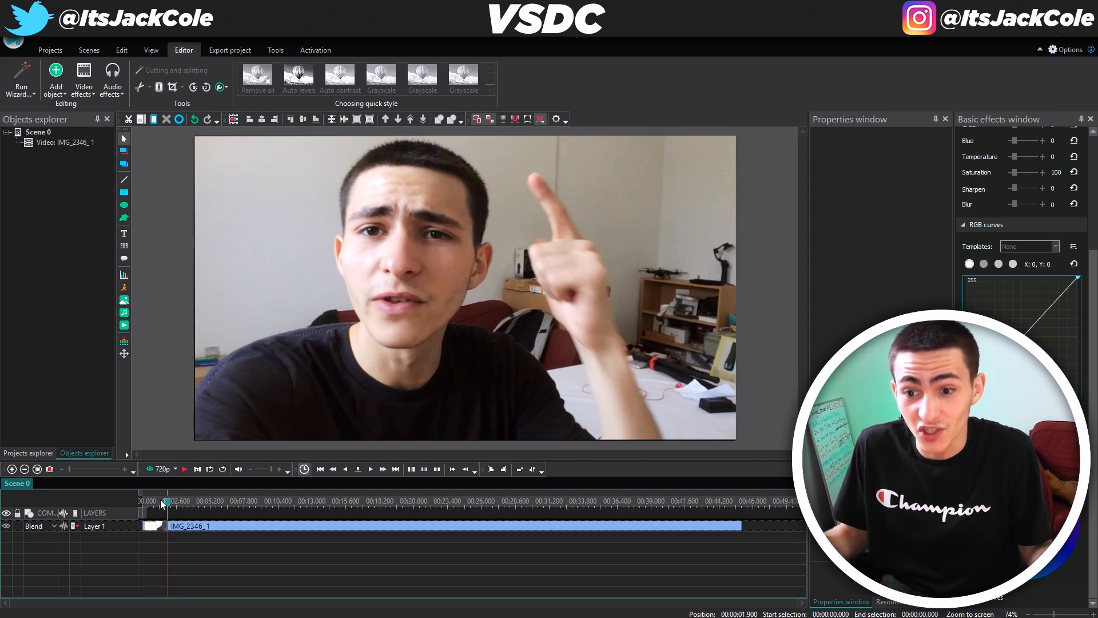
{"action": "left_click_drag", "start_coordinate": [167, 503], "coordinate": [142, 505]}
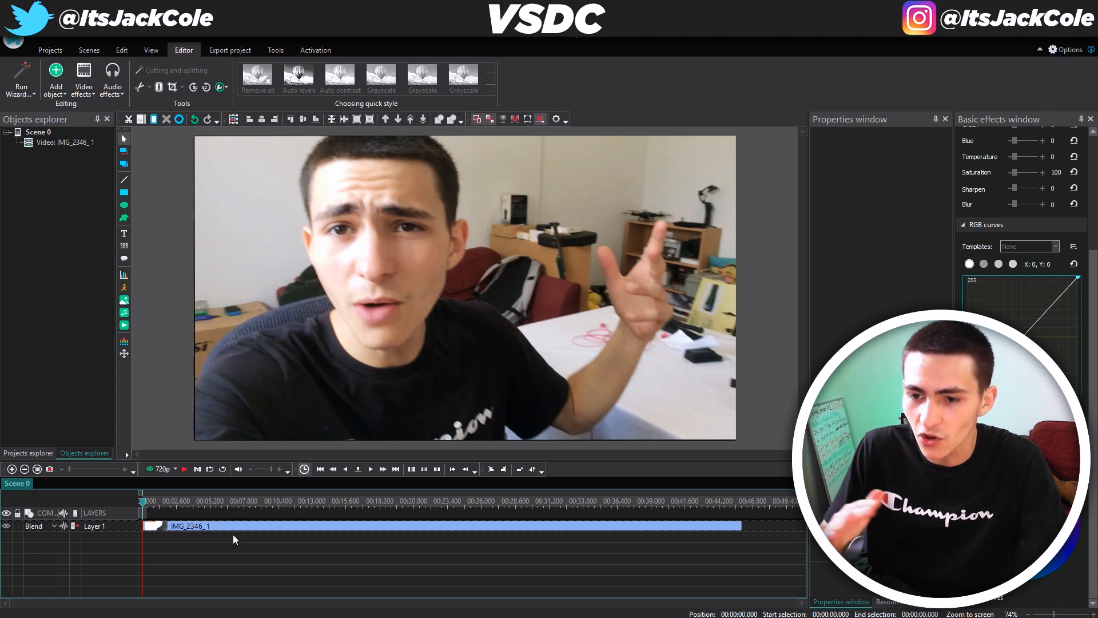
{"action": "key", "text": "space"}
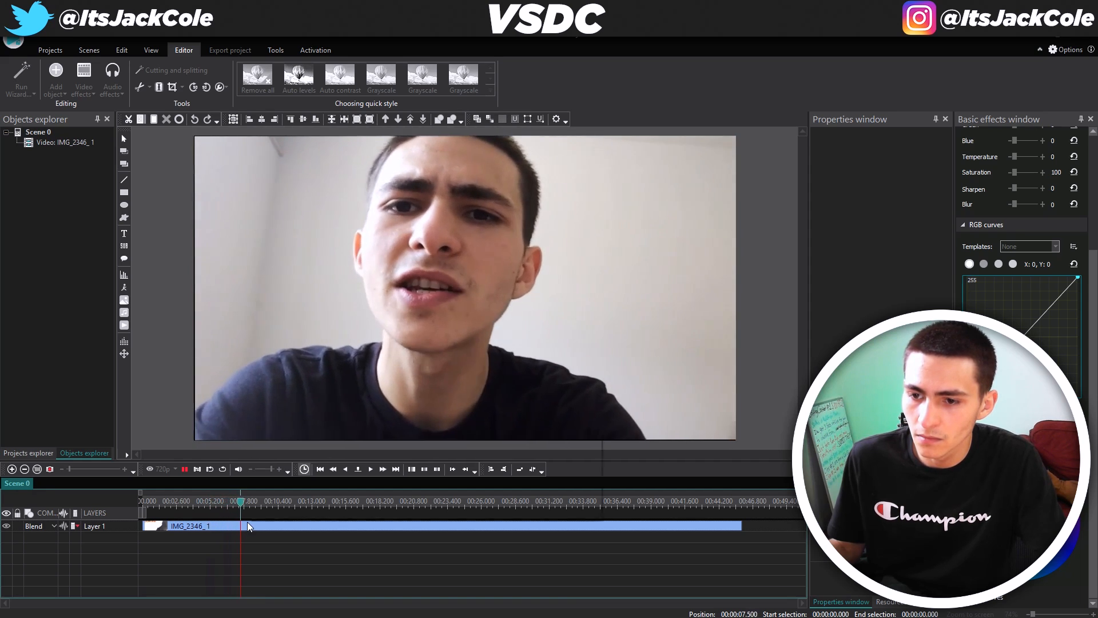
{"action": "key", "text": "space"}
{"action": "left_click_drag", "start_coordinate": [249, 509], "coordinate": [246, 511]}
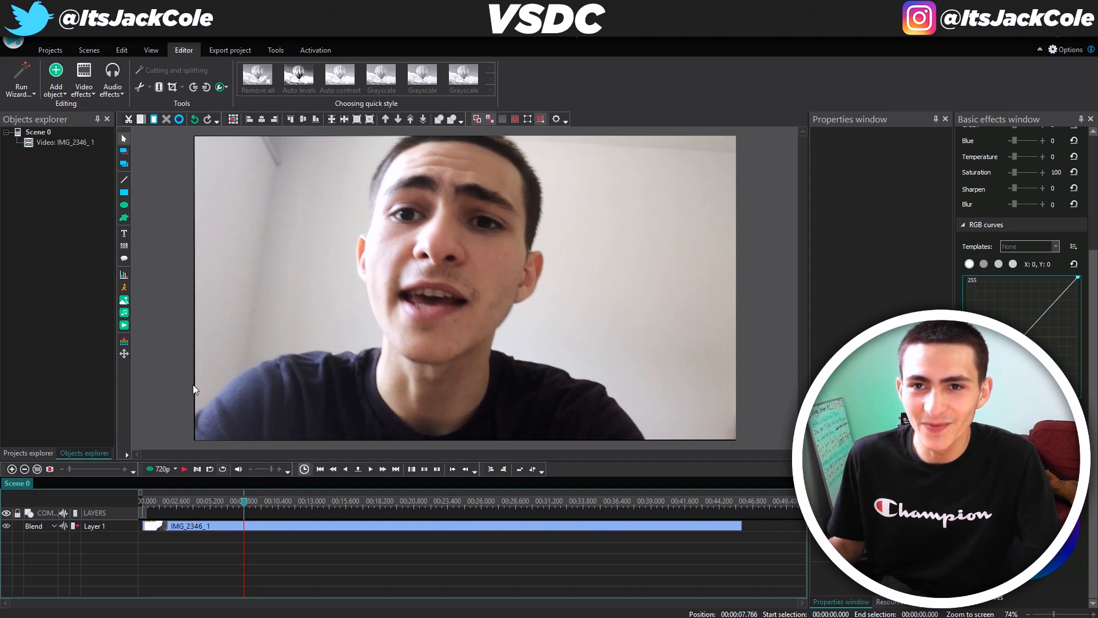
Add drone video 1 as a new video object
{"action": "left_click", "coordinate": [56, 80]}
{"action": "left_click", "coordinate": [94, 292]}
{"action": "left_click", "coordinate": [246, 129]}
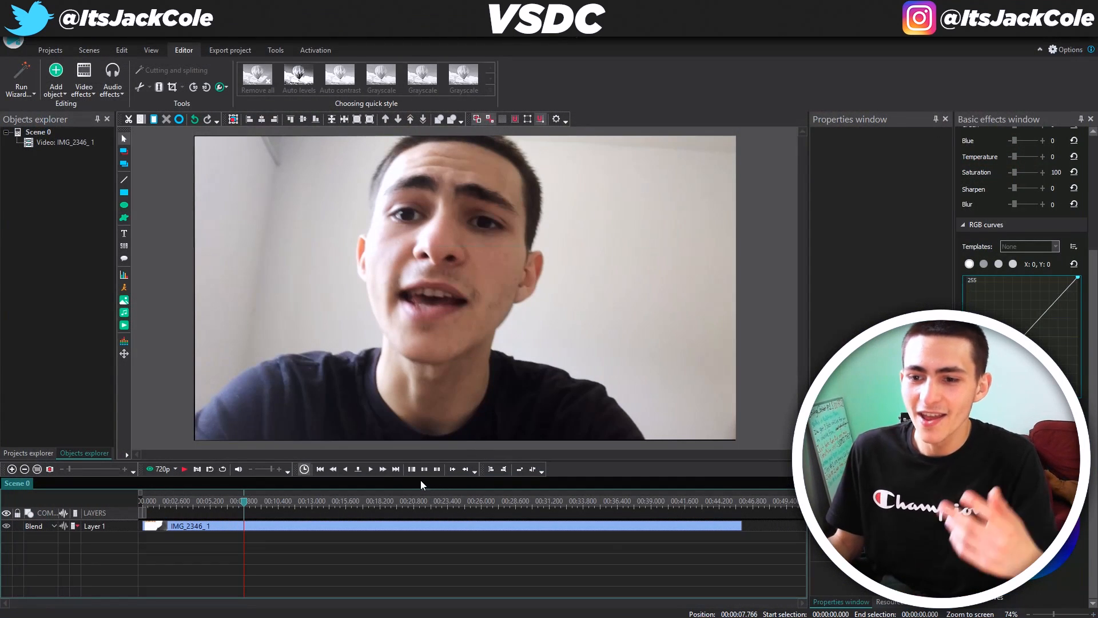
Place drone clip 1_2 on Layer 2 at 7.766 s and set the playhead to 00:00:13.933
{"action": "left_click", "coordinate": [652, 386]}
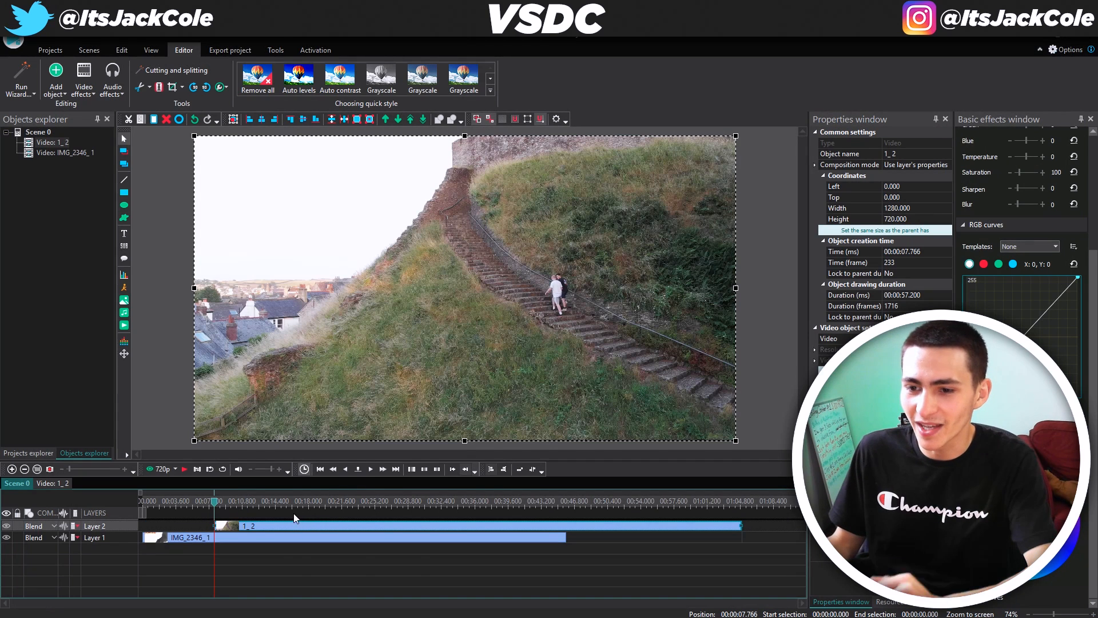
{"action": "left_click", "coordinate": [246, 555]}
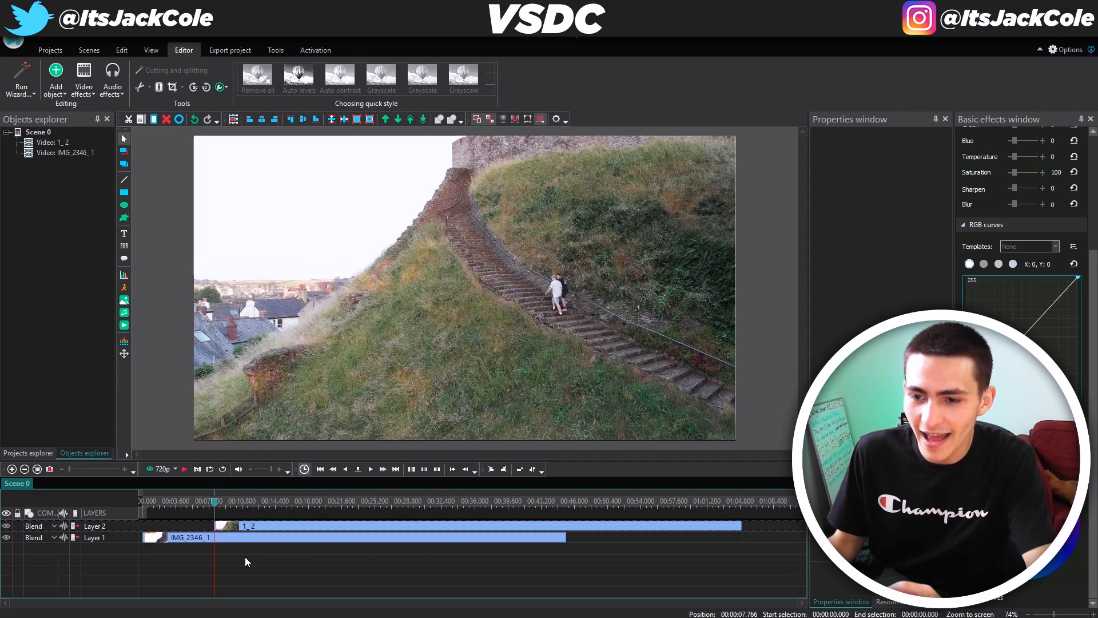
{"action": "left_click", "coordinate": [235, 522]}
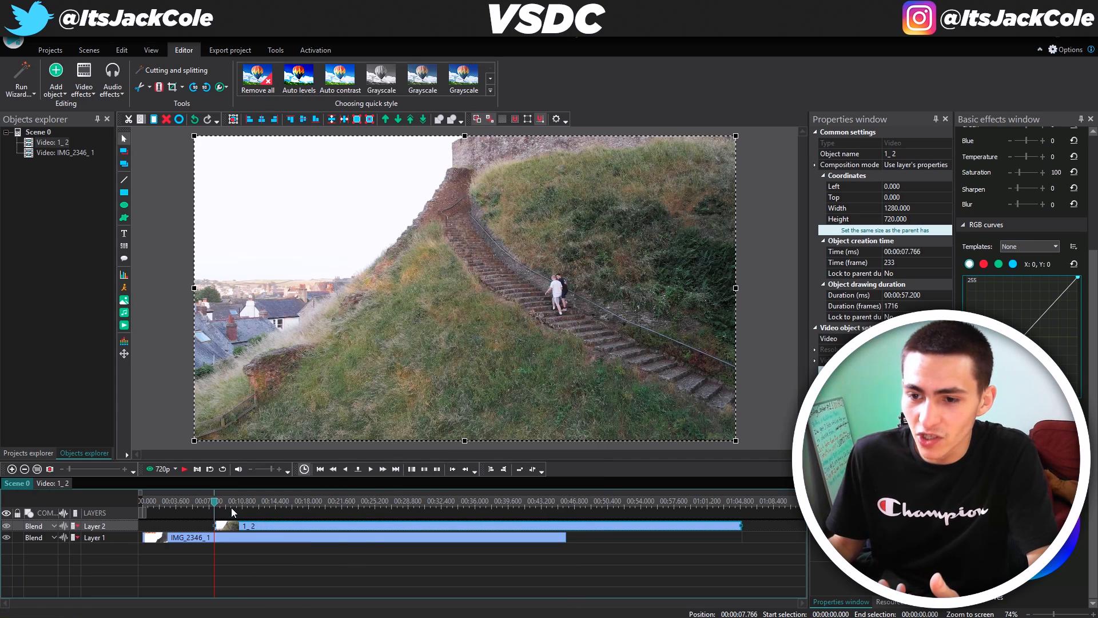
{"action": "left_click", "coordinate": [266, 502]}
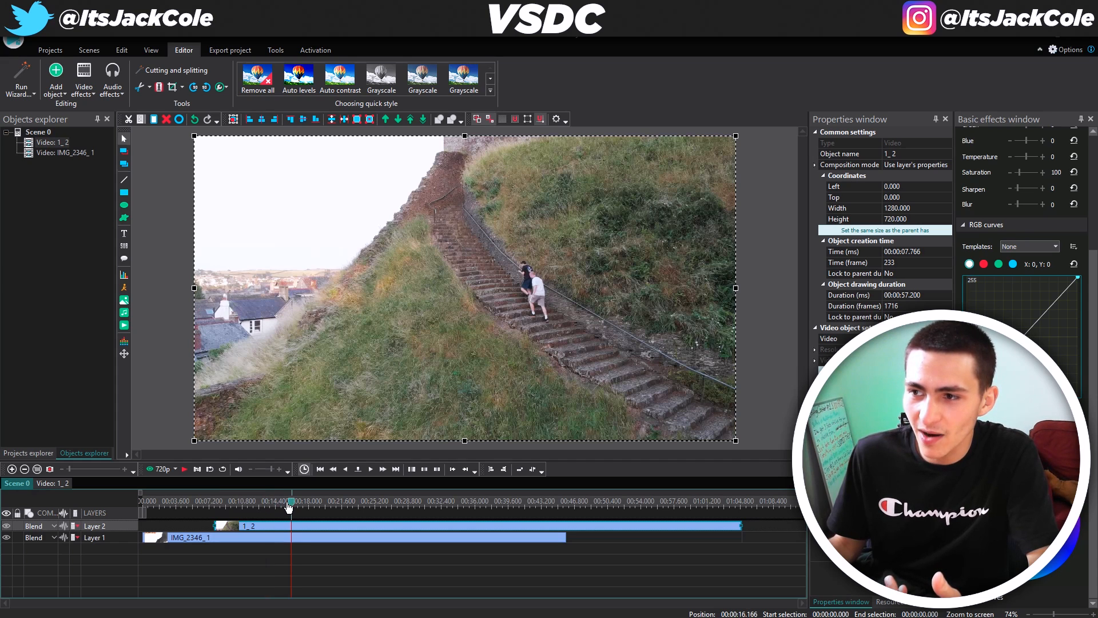
{"action": "left_click", "coordinate": [272, 505]}
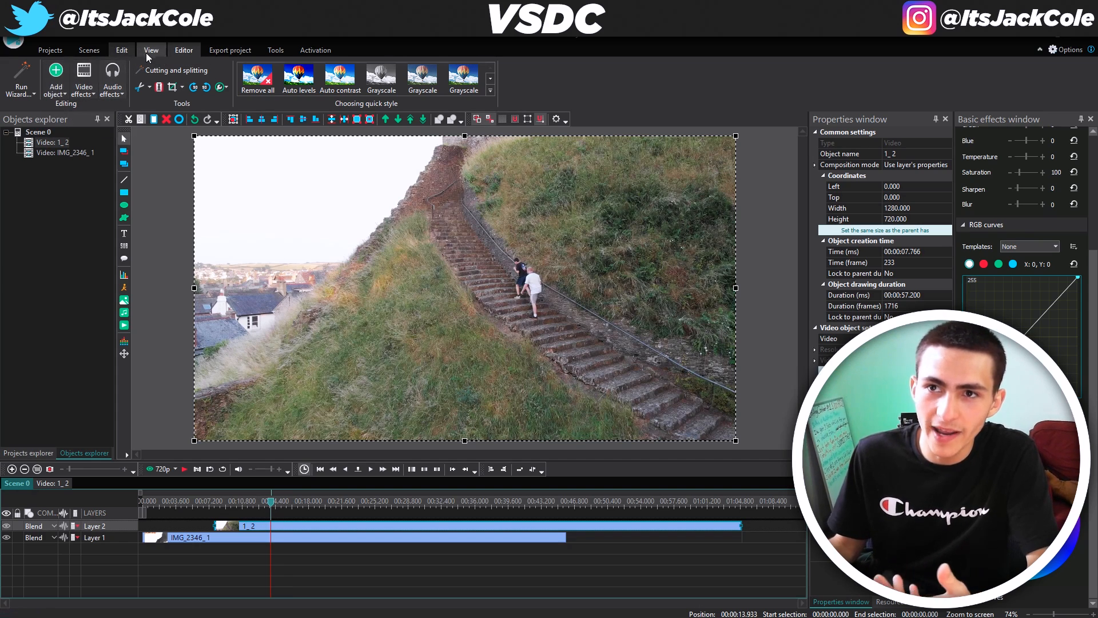
Split the drone clip at 13.933 s, delete the opening piece, and slide 1_3 back to 7.766 s
{"action": "left_click", "coordinate": [160, 87]}
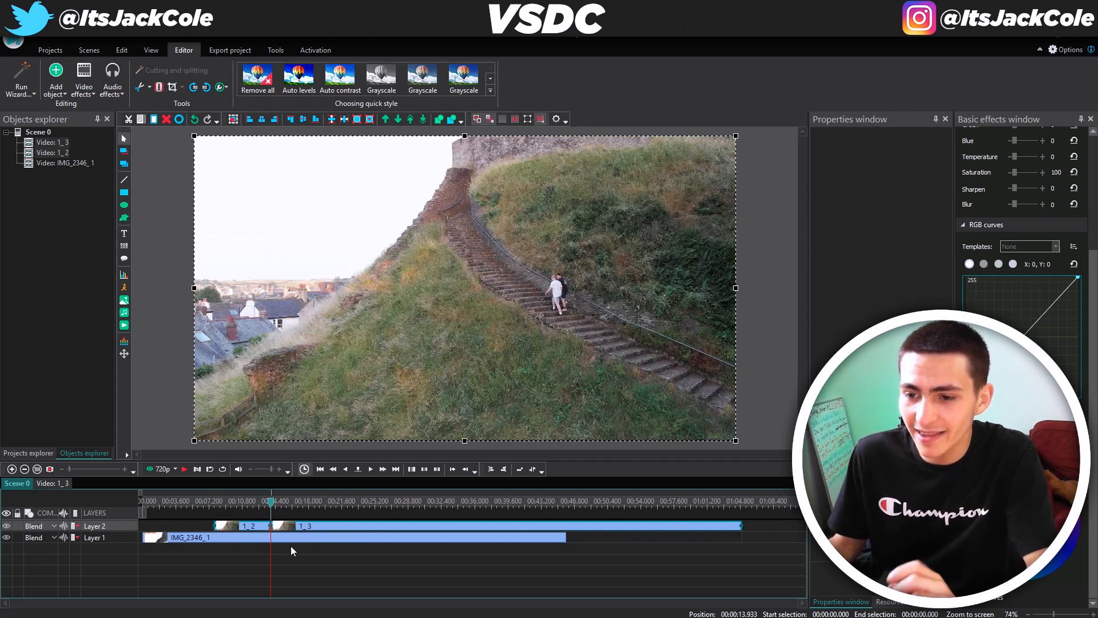
{"action": "left_click", "coordinate": [279, 557]}
{"action": "left_click", "coordinate": [294, 528]}
{"action": "left_click", "coordinate": [256, 533]}
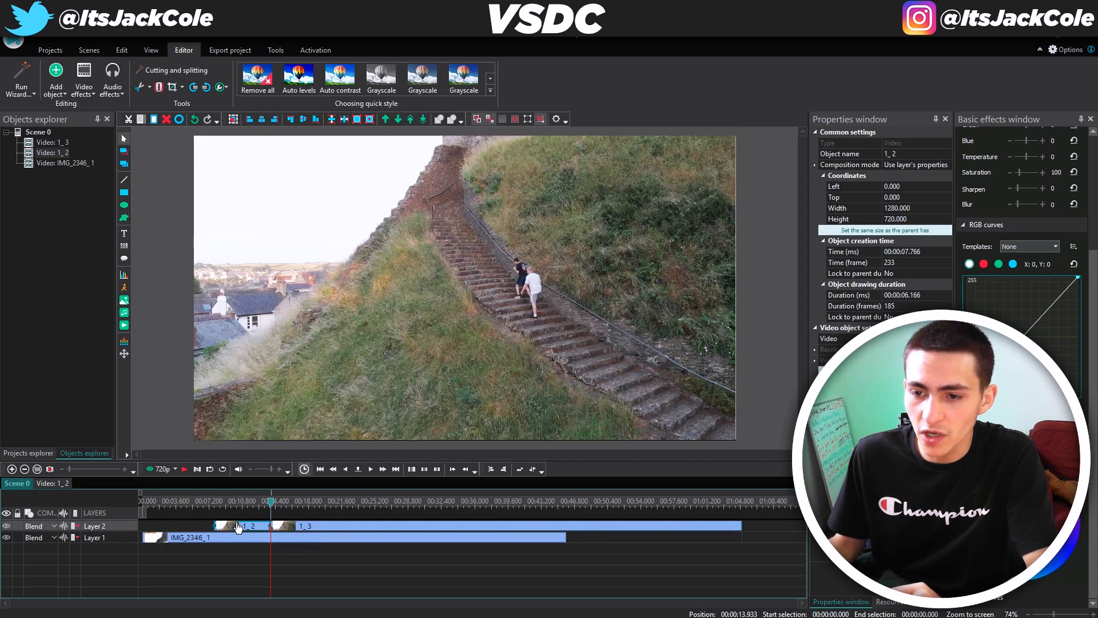
{"action": "left_click", "coordinate": [216, 508]}
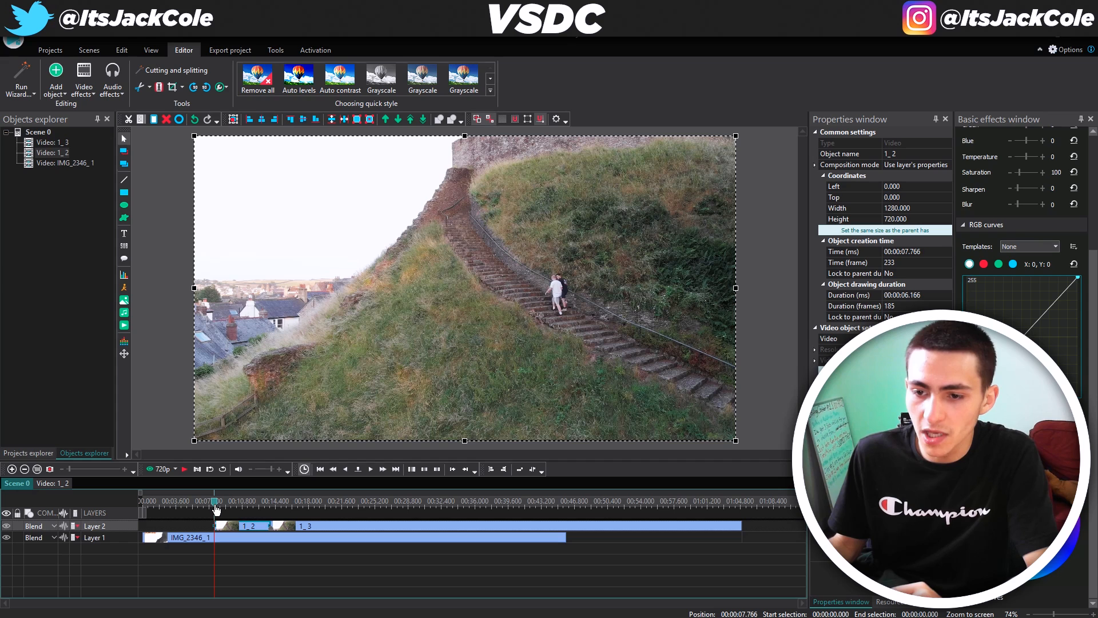
{"action": "key", "text": "Delete"}
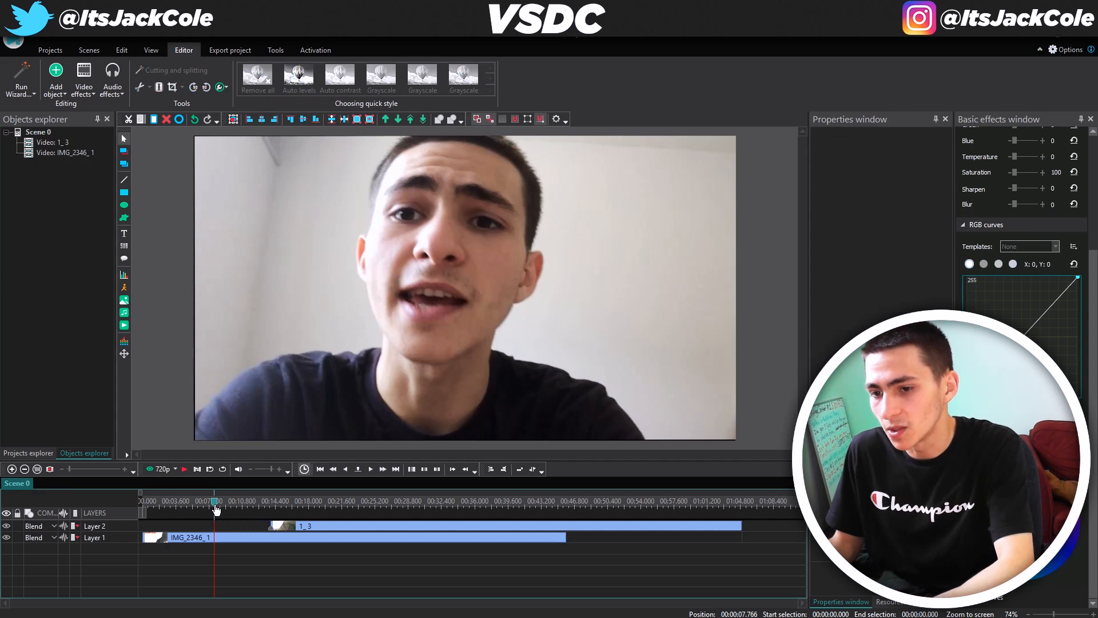
{"action": "left_click_drag", "start_coordinate": [281, 527], "coordinate": [236, 529]}
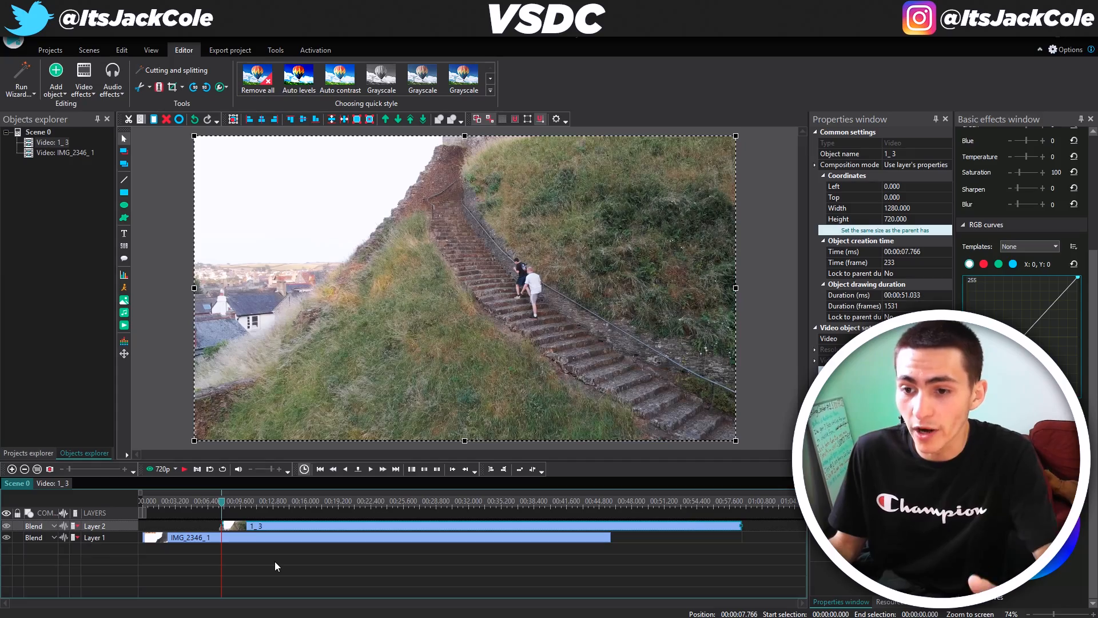
Cut clip 1_3 at 00:00:17.066 and delete the 1_4 remainder
{"action": "key", "text": "space"}
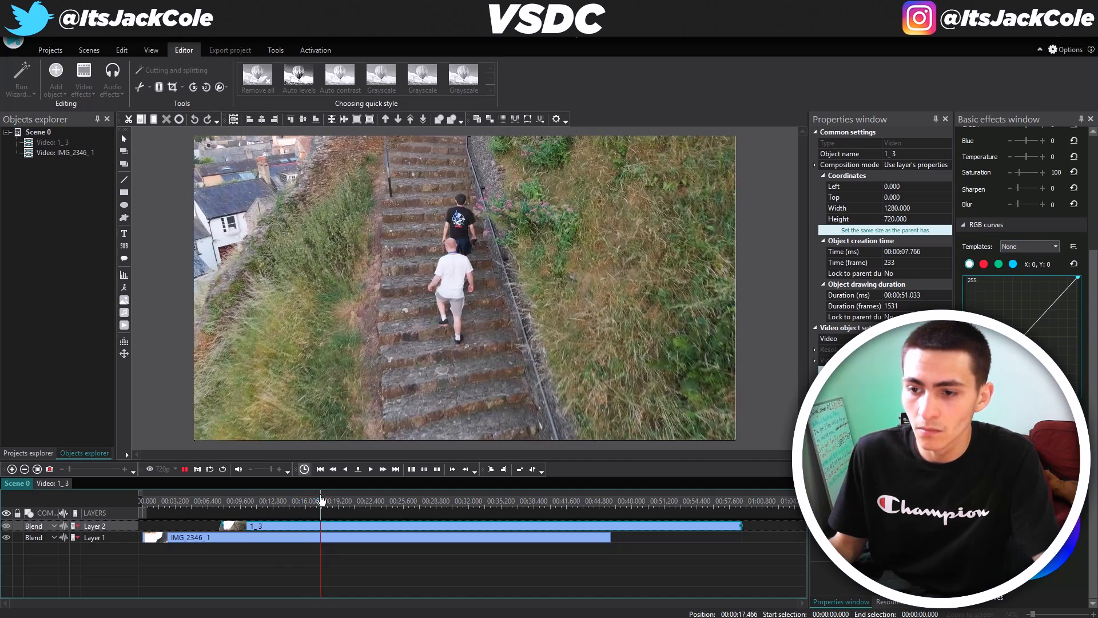
{"action": "left_click_drag", "start_coordinate": [322, 508], "coordinate": [319, 510]}
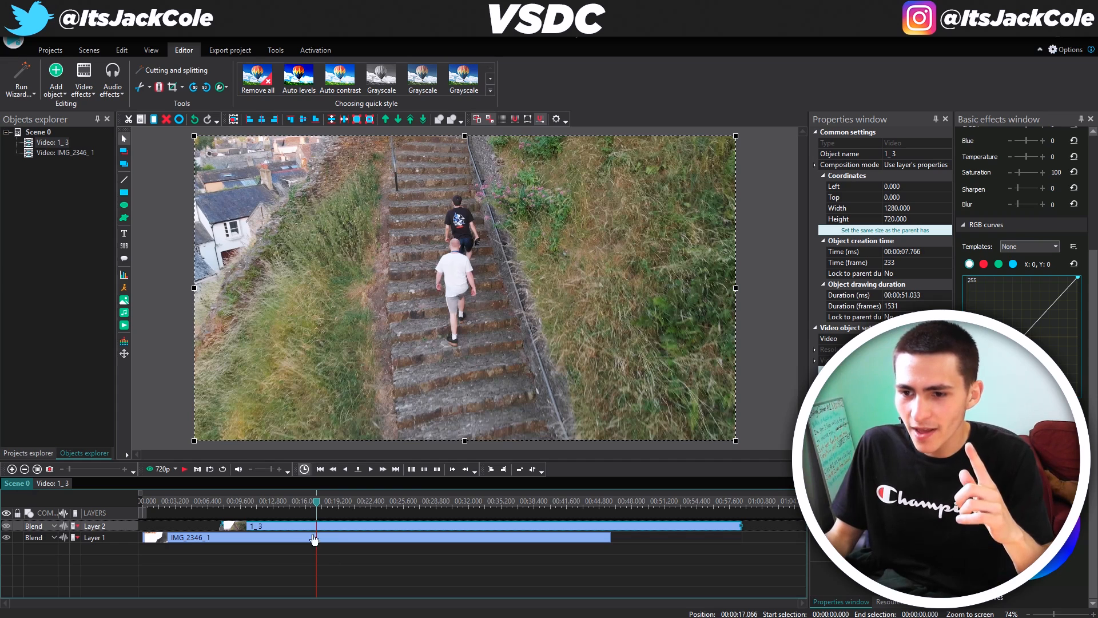
{"action": "left_click", "coordinate": [355, 548]}
{"action": "left_click", "coordinate": [354, 527]}
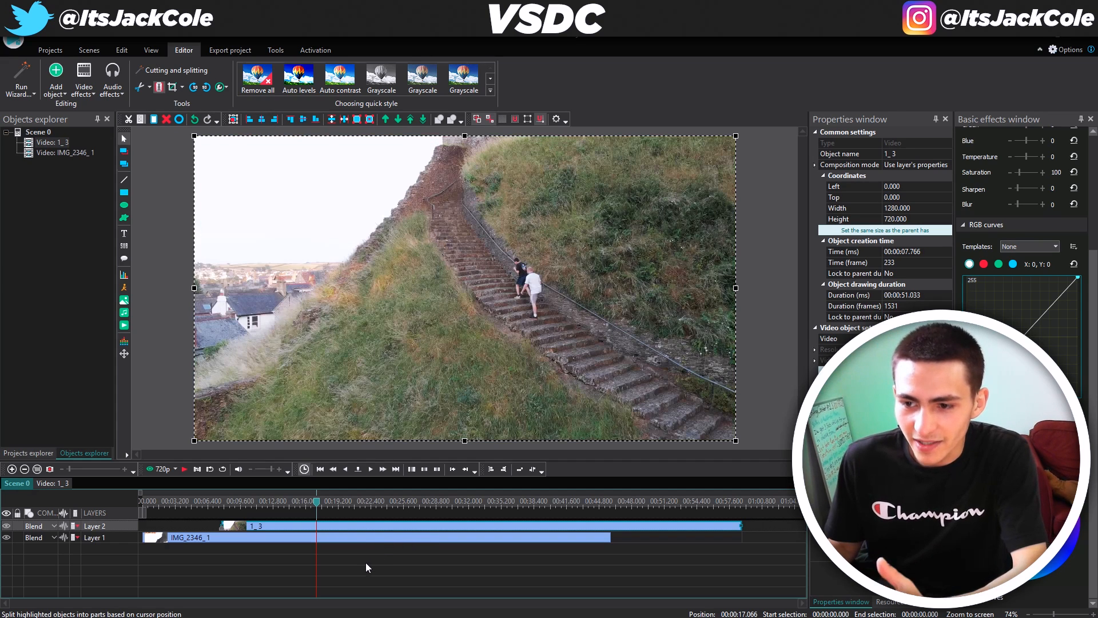
{"action": "key", "text": "ctrl+k"}
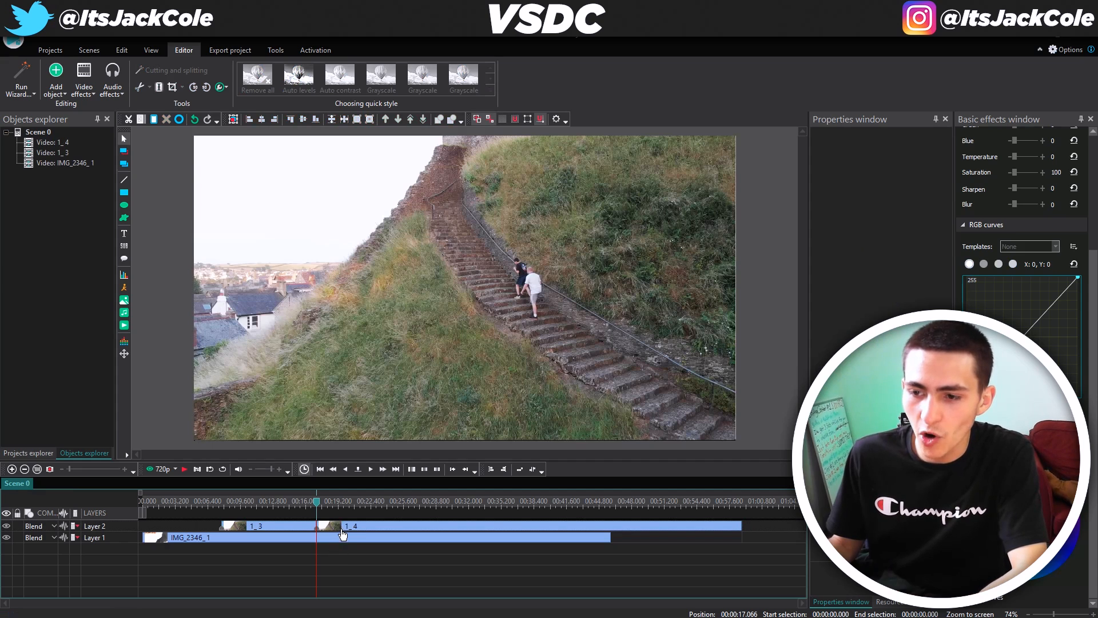
{"action": "left_click", "coordinate": [347, 529]}
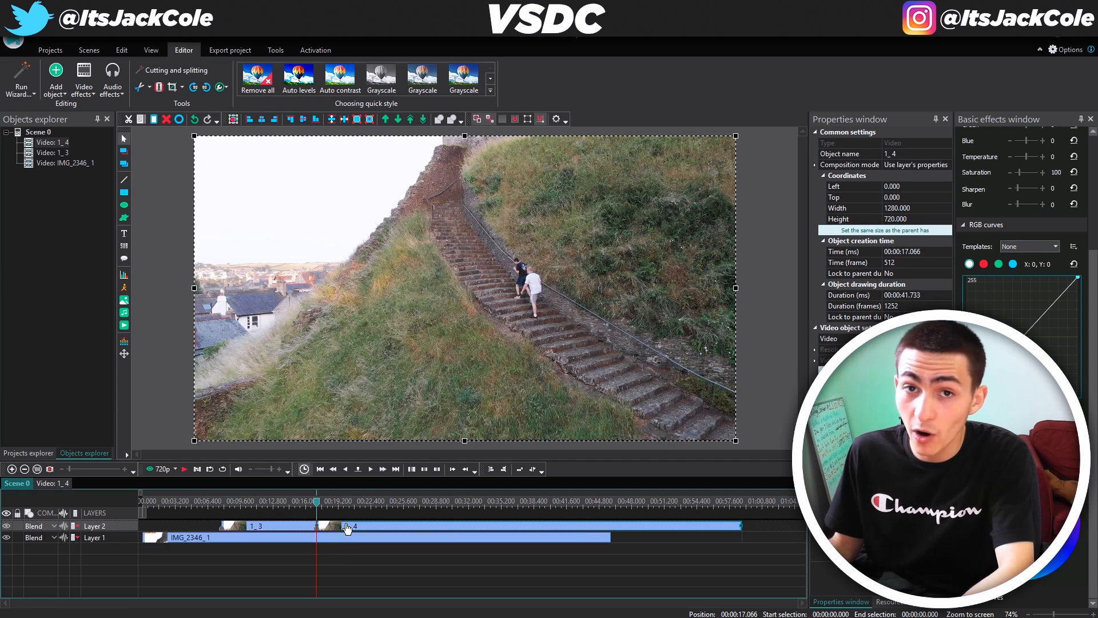
{"action": "key", "text": "Delete"}
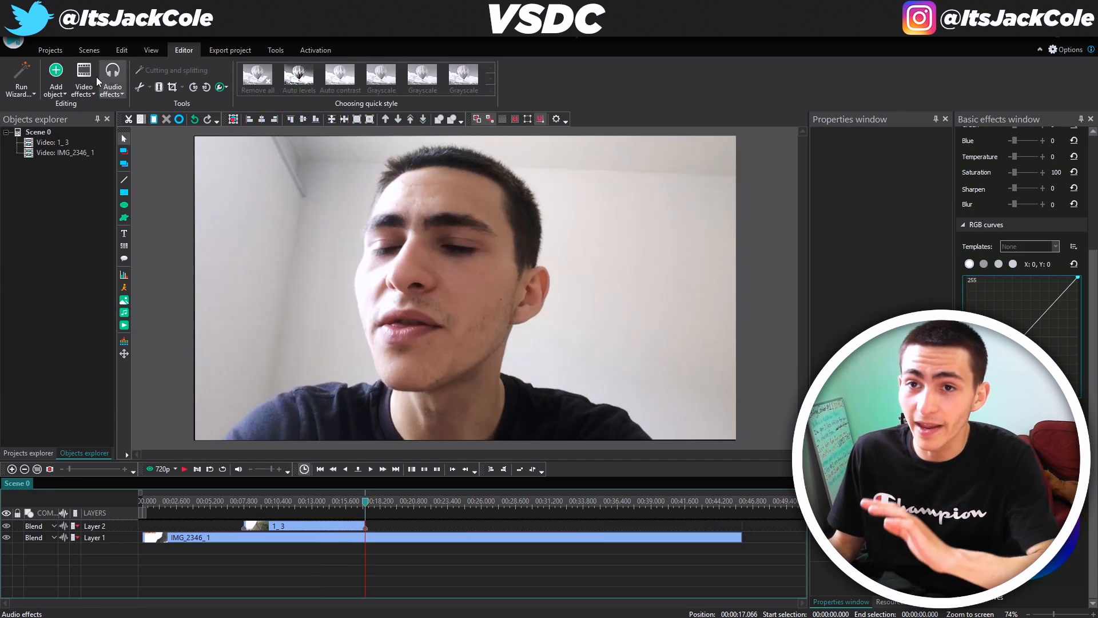
{"action": "left_click", "coordinate": [55, 82]}
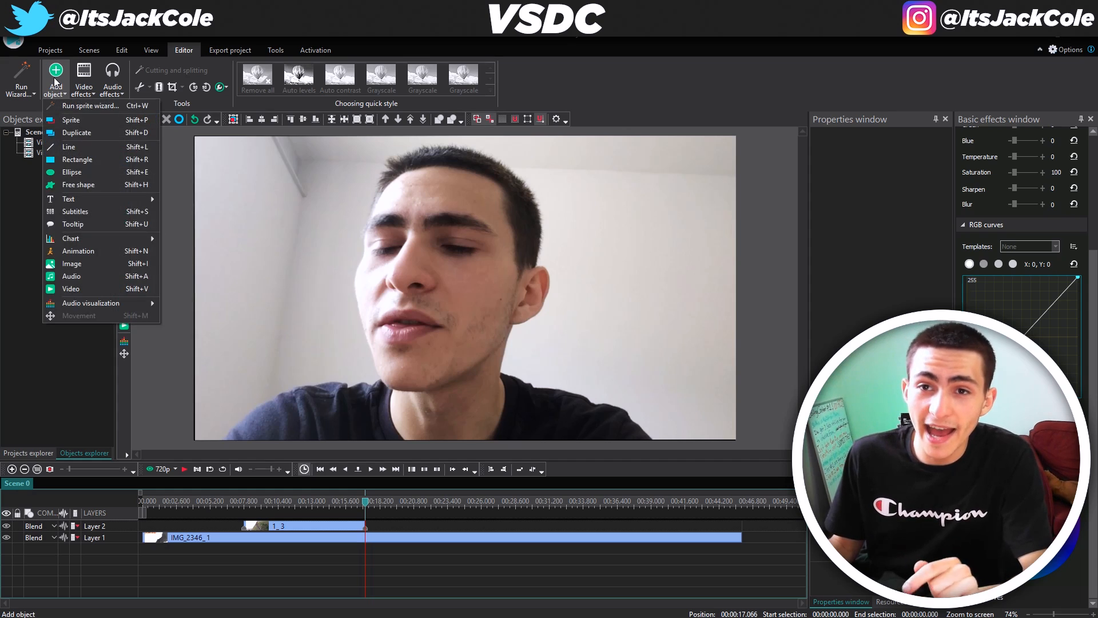
Add drone video 2 as clip 2_5 on Layer 3 starting at 00:00:17.066
{"action": "left_click", "coordinate": [102, 289]}
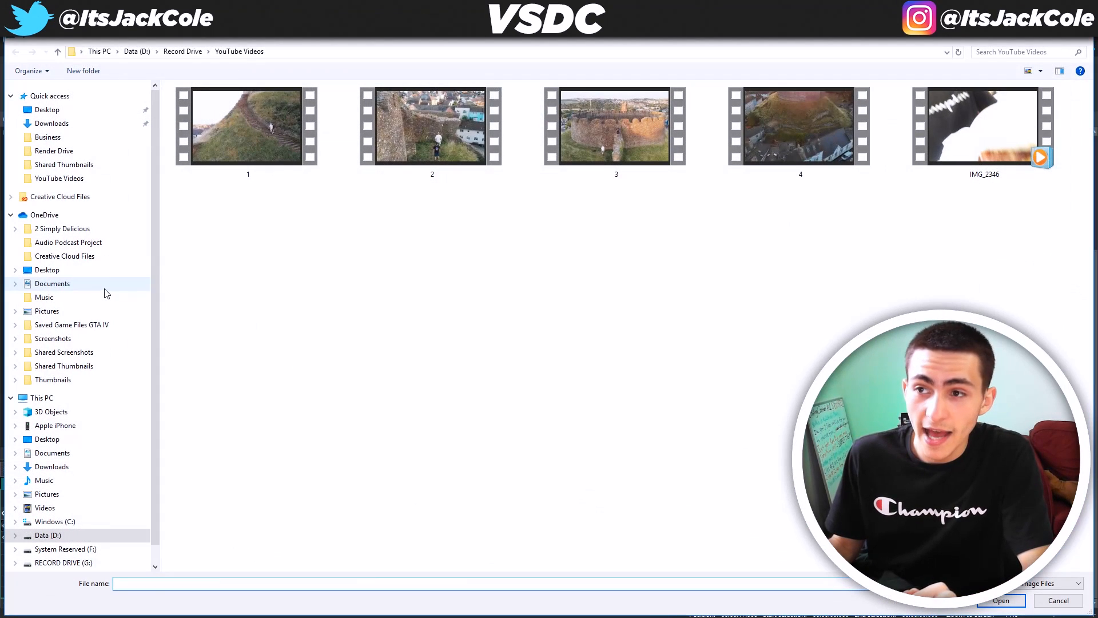
{"action": "left_click", "coordinate": [414, 136]}
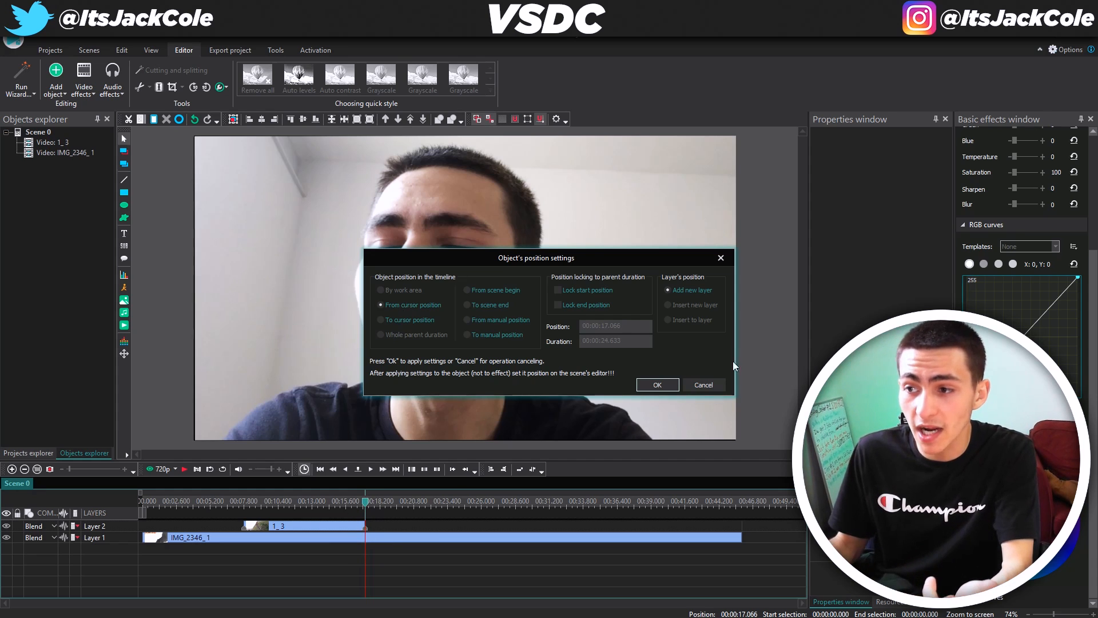
{"action": "left_click", "coordinate": [658, 385]}
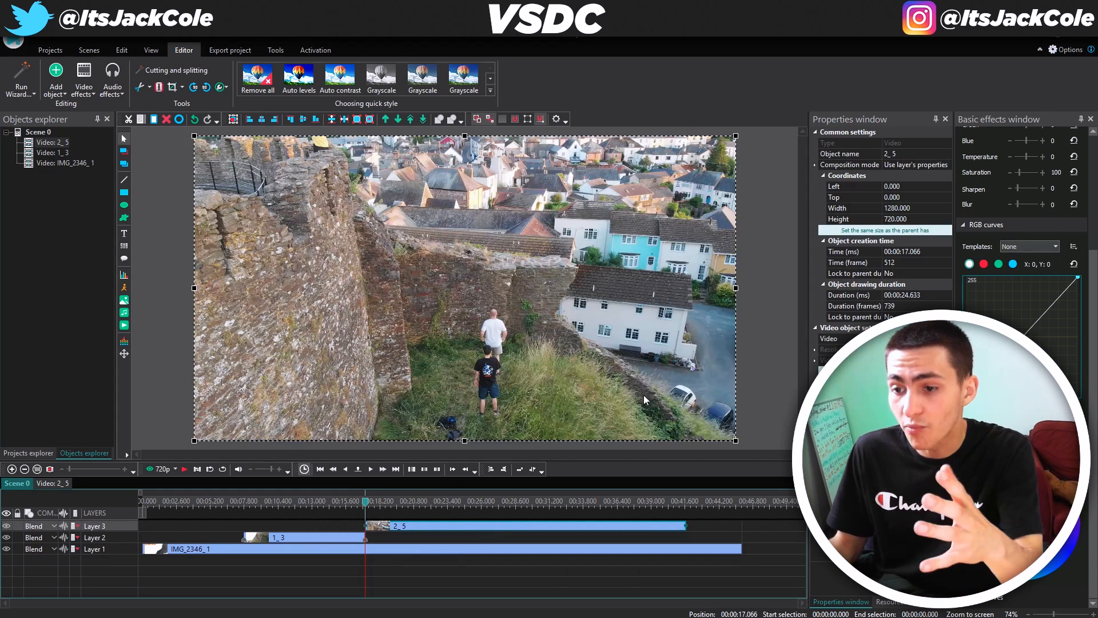
Split clip 2_5 at 00:00:24.800 and delete its 2_6 tail from Layer 3
{"action": "left_click", "coordinate": [445, 573]}
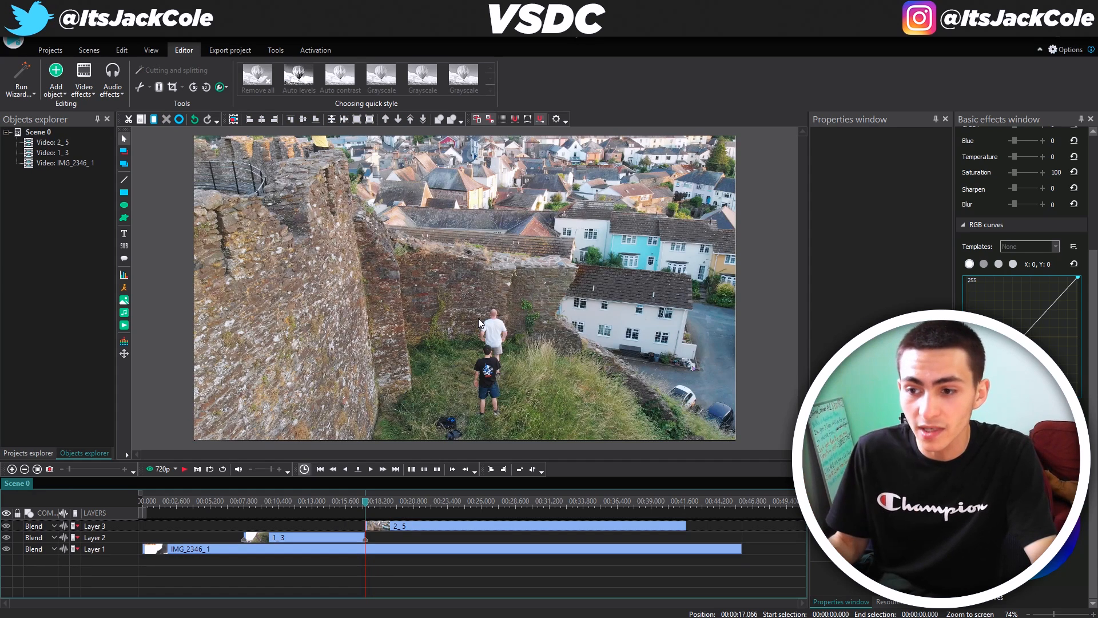
{"action": "key", "text": "space"}
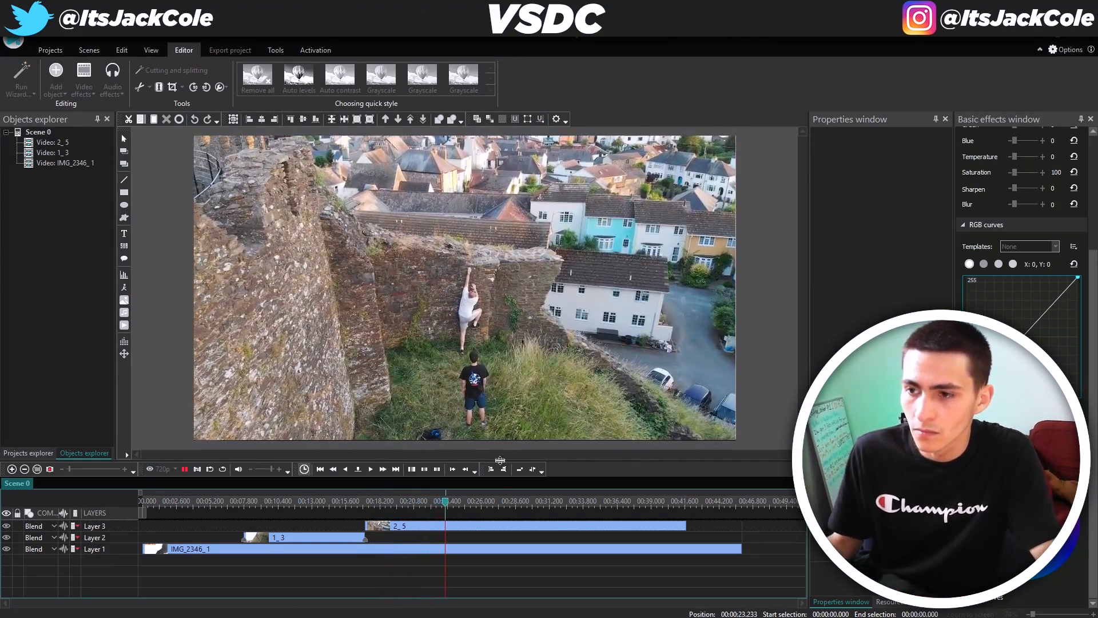
{"action": "left_click", "coordinate": [463, 502]}
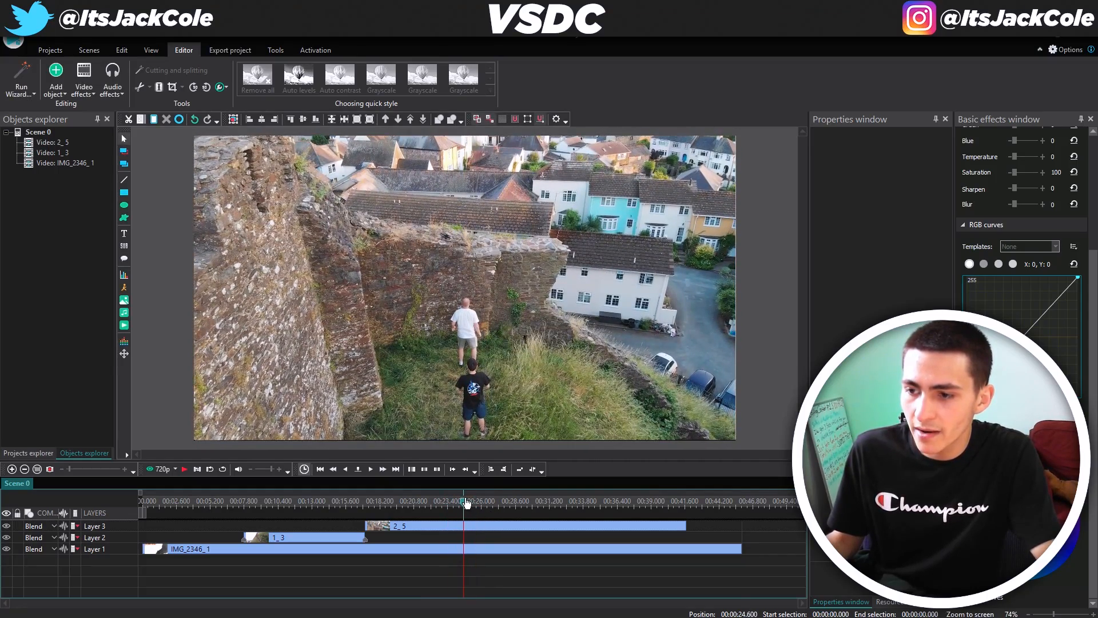
{"action": "left_click", "coordinate": [469, 504]}
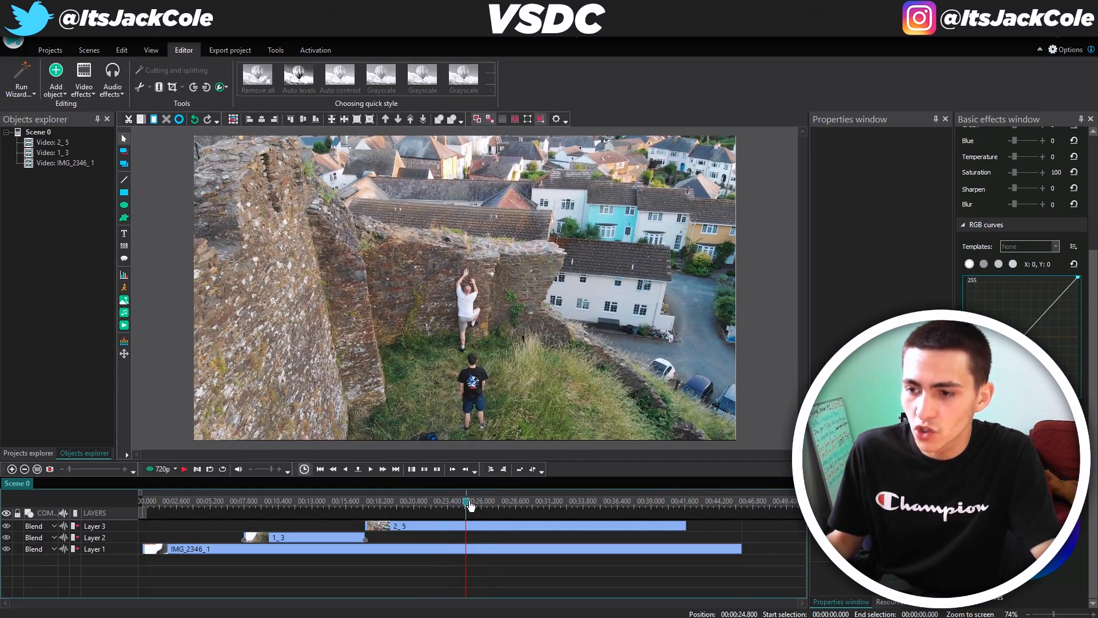
{"action": "left_click", "coordinate": [482, 532]}
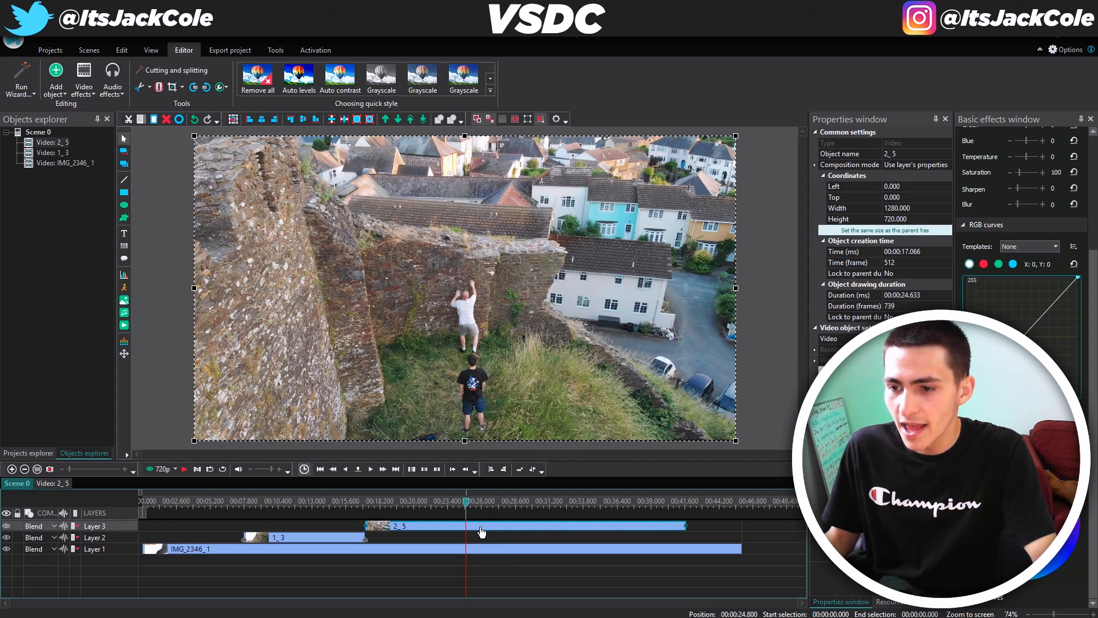
{"action": "left_click", "coordinate": [160, 88]}
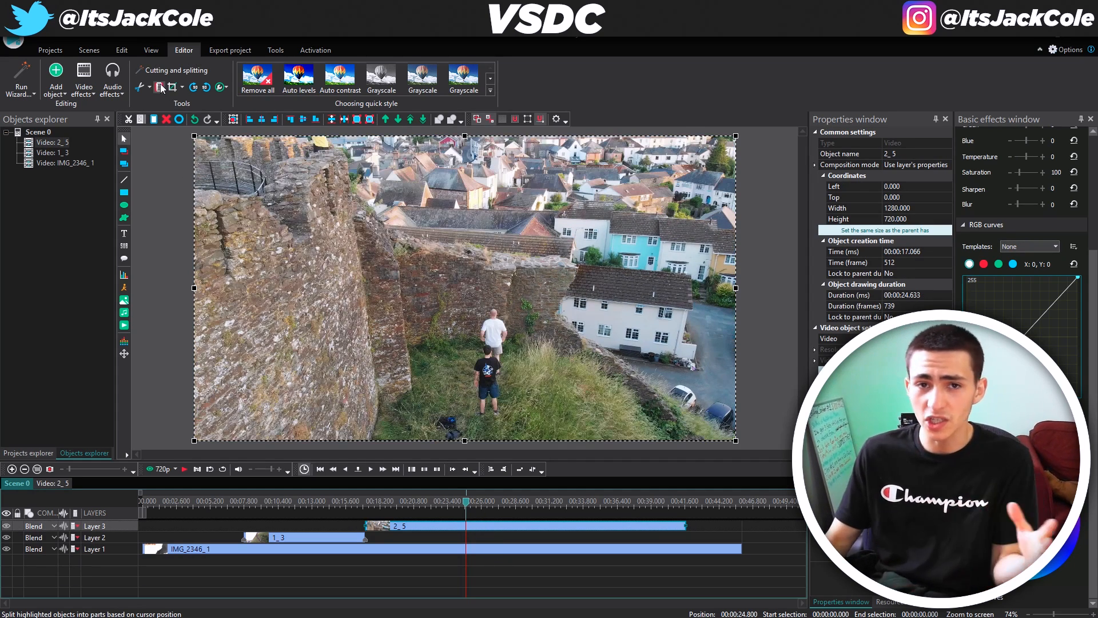
{"action": "left_click", "coordinate": [502, 526]}
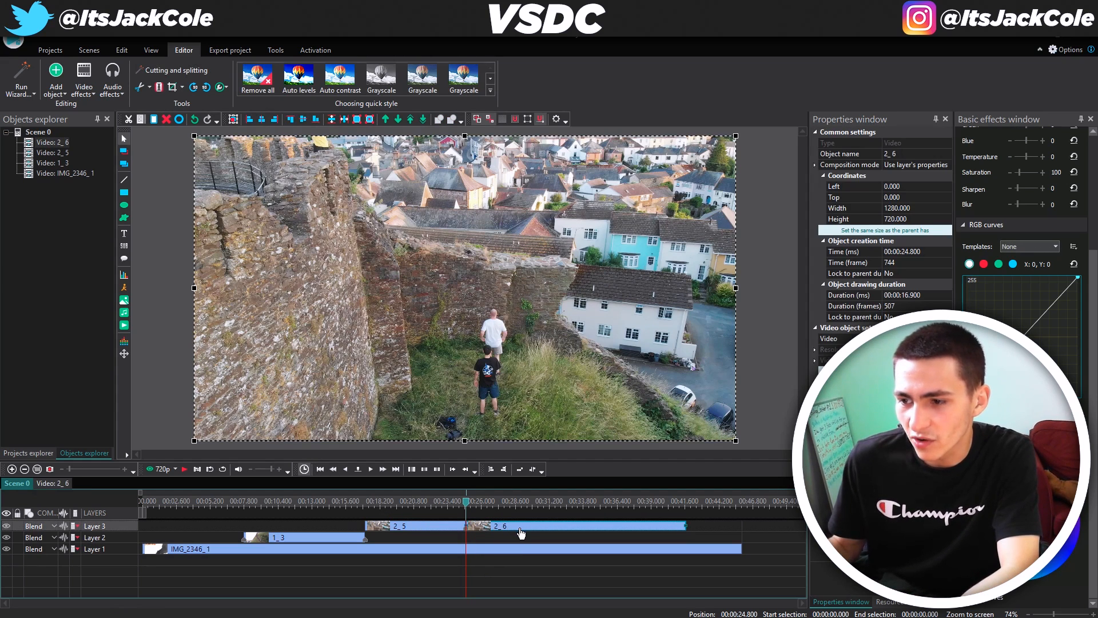
{"action": "key", "text": "Delete"}
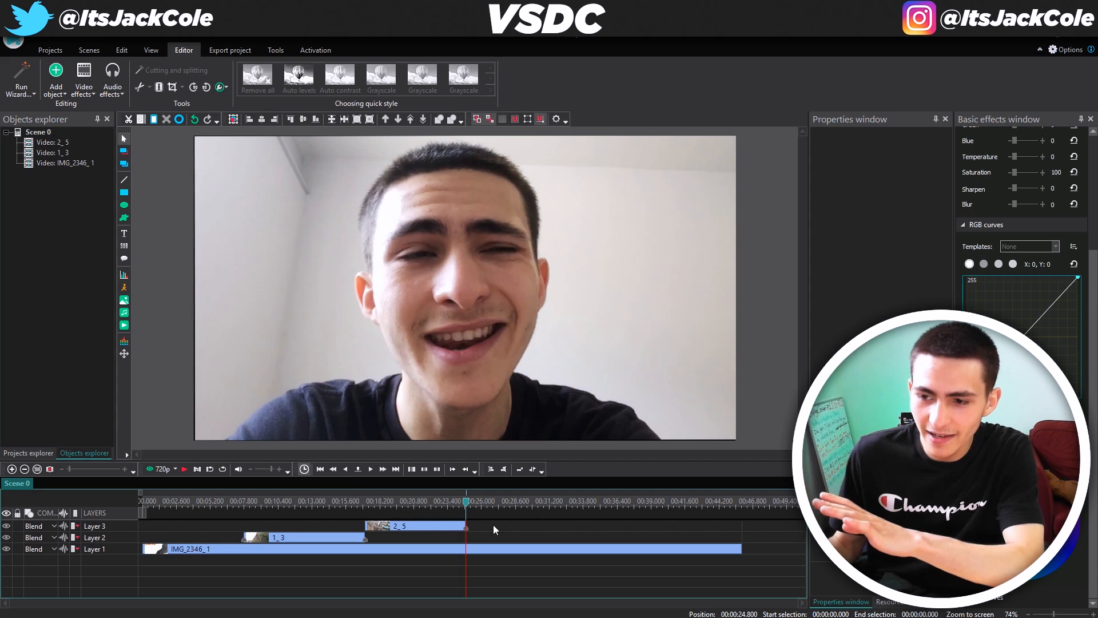
{"action": "left_click", "coordinate": [56, 77]}
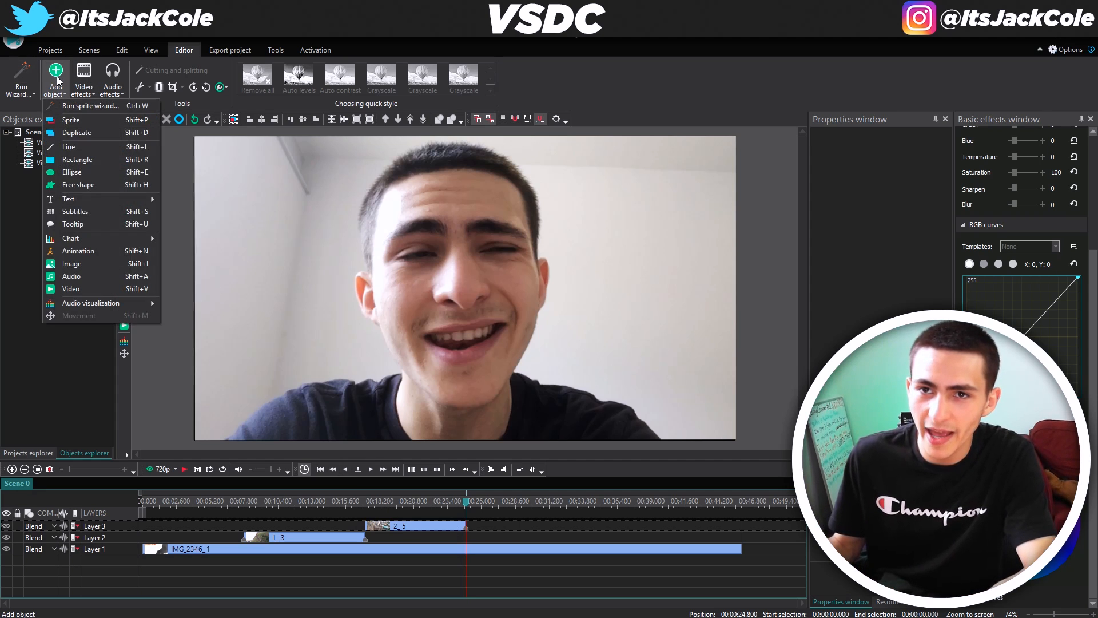
Import drone clip 3 onto a new layer at 24.8 seconds and play the preview
{"action": "left_click", "coordinate": [101, 289]}
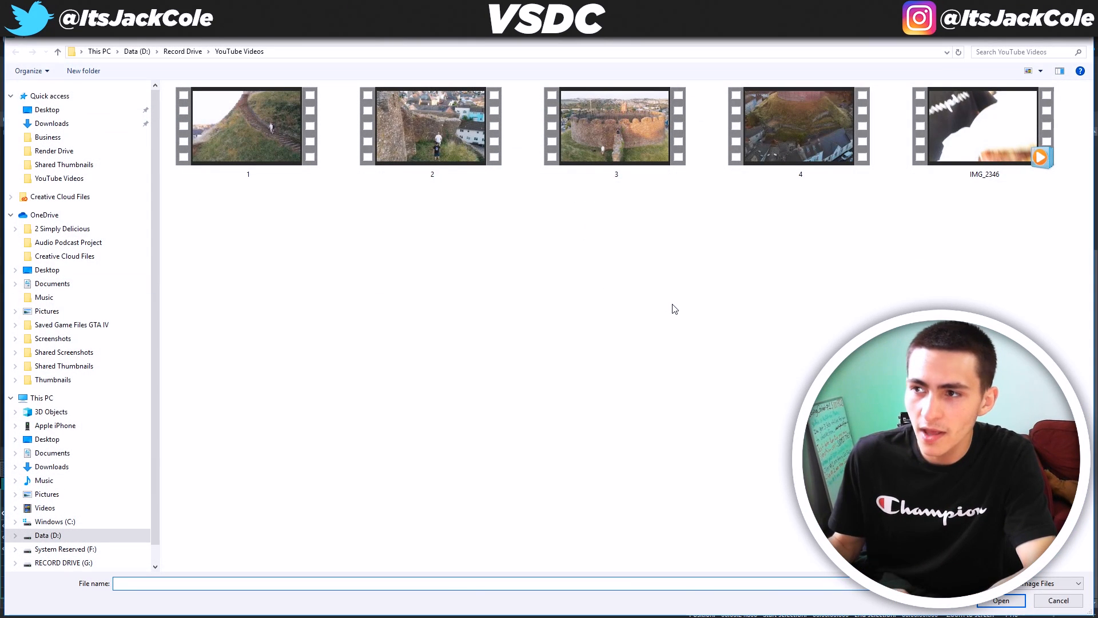
{"action": "left_click", "coordinate": [627, 146]}
{"action": "key", "text": "Return"}
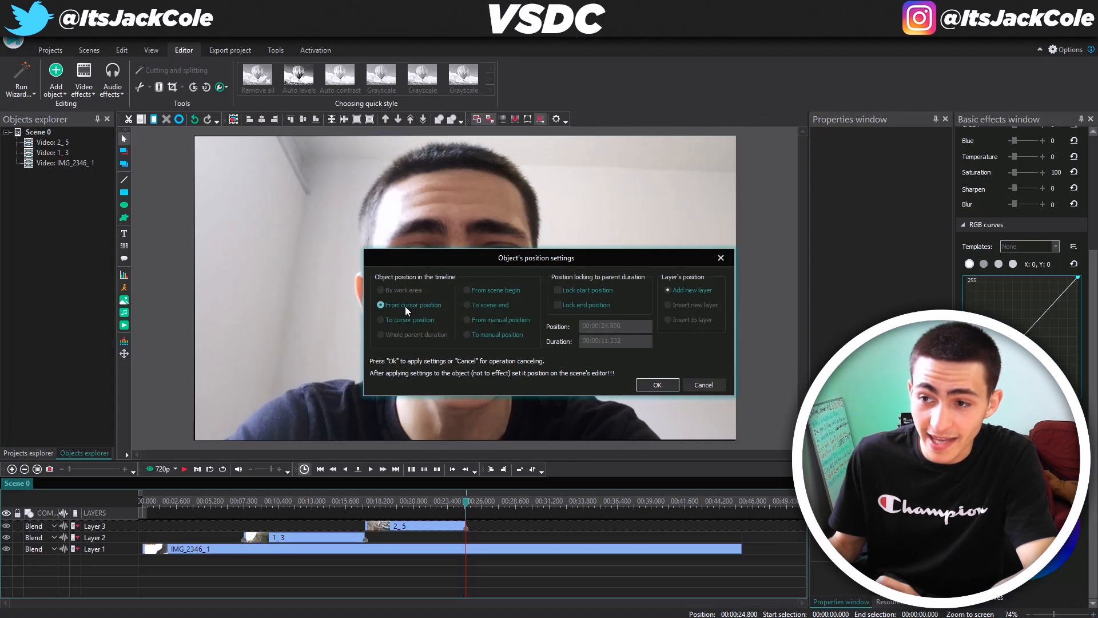
{"action": "left_click", "coordinate": [657, 385]}
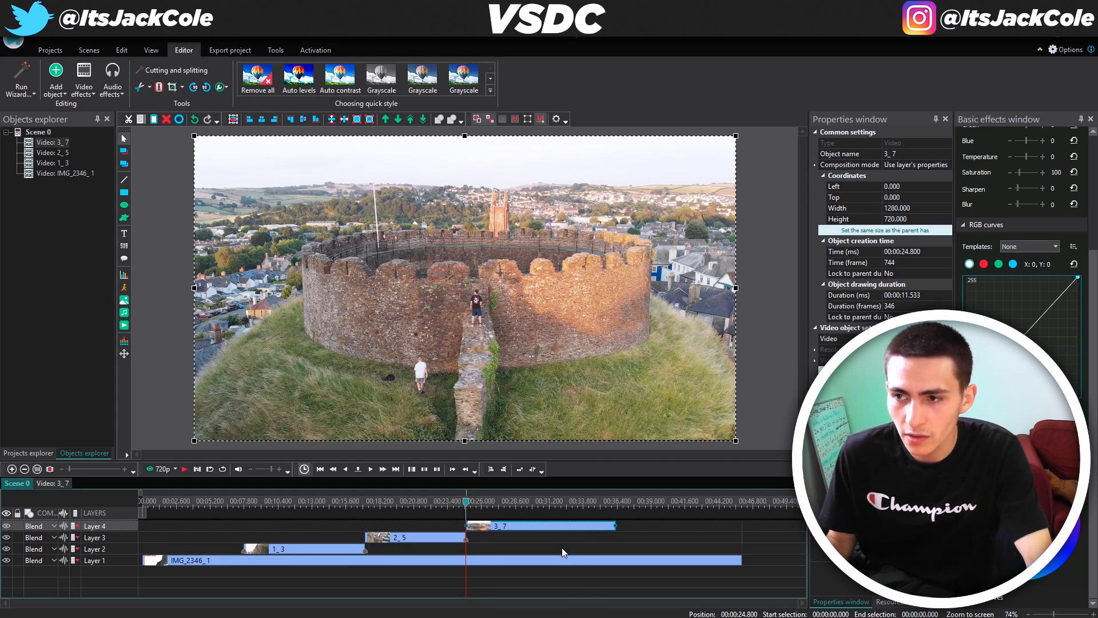
{"action": "key", "text": "space"}
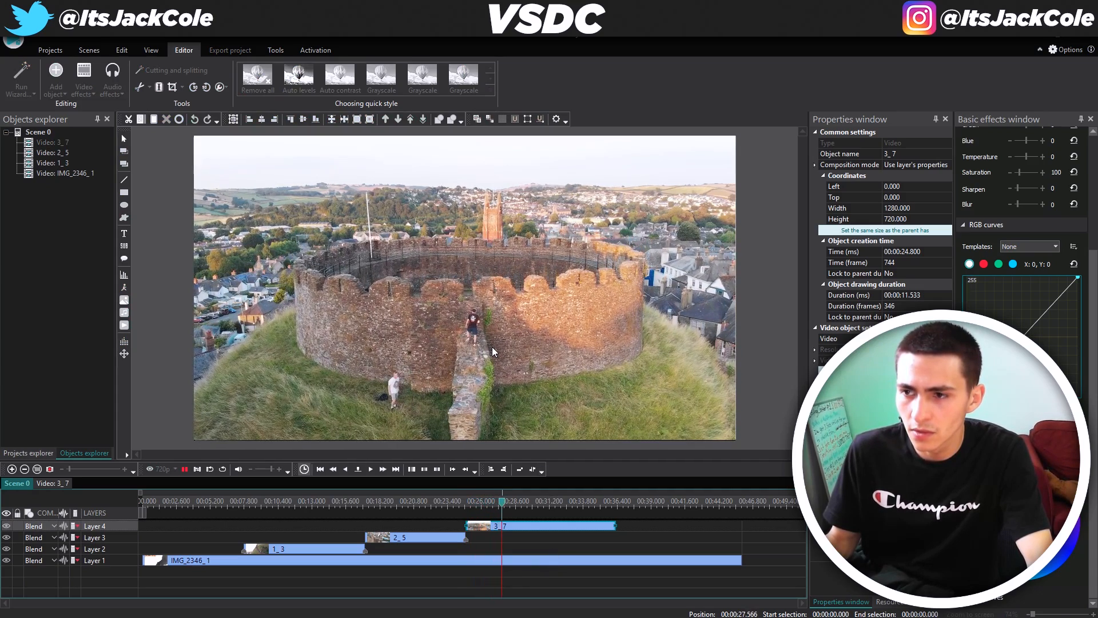
Split the castle clip at 24.8 seconds and delete the unwanted first piece
{"action": "key", "text": "space"}
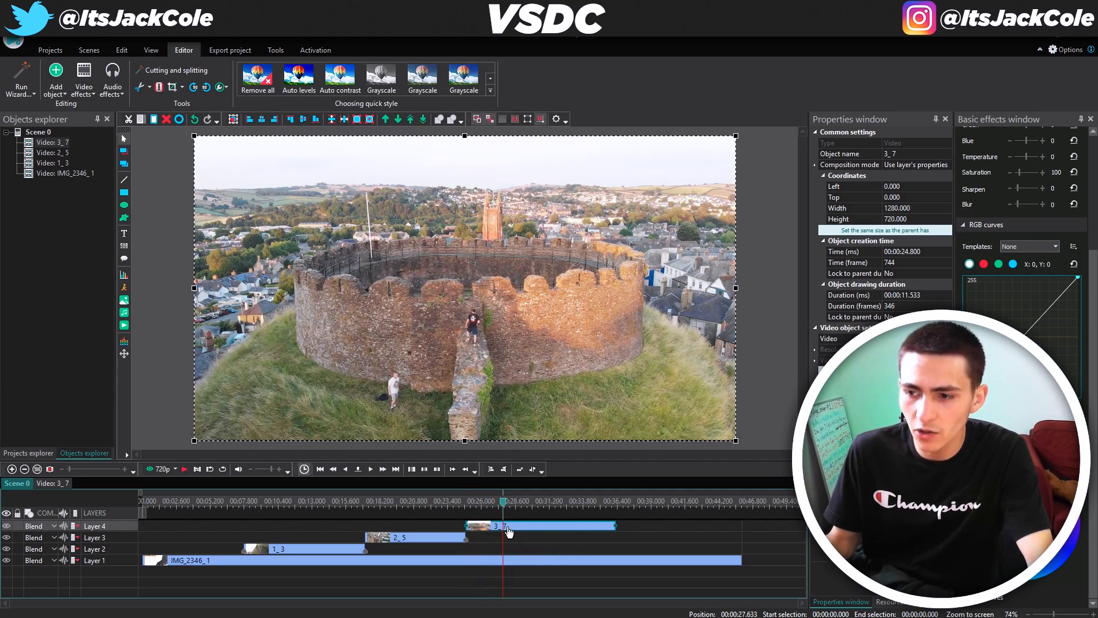
{"action": "left_click", "coordinate": [533, 566]}
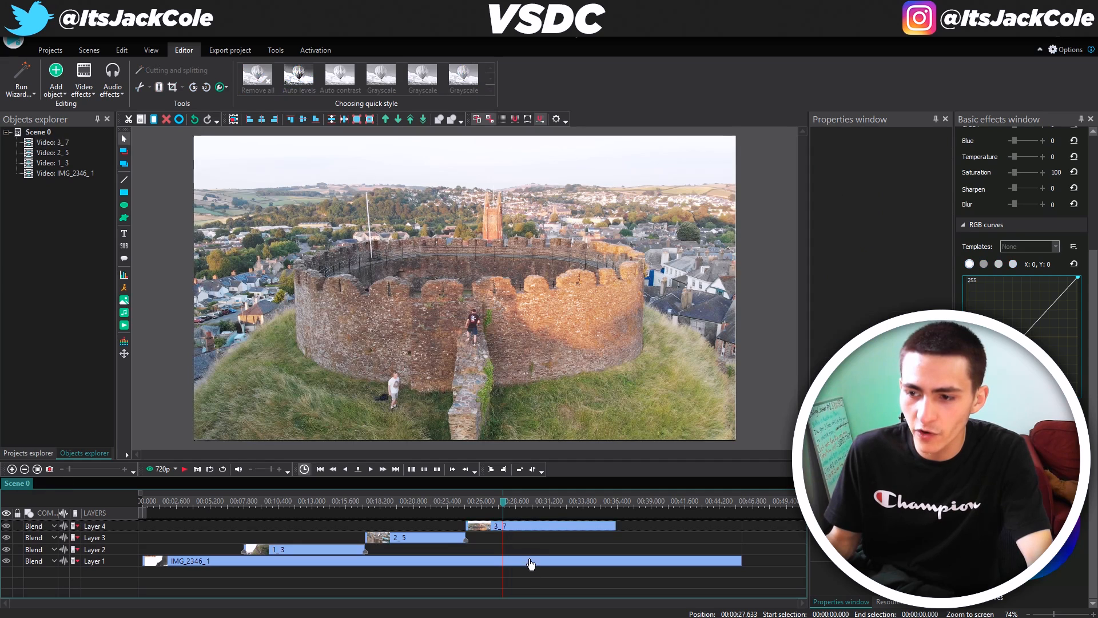
{"action": "left_click", "coordinate": [526, 527]}
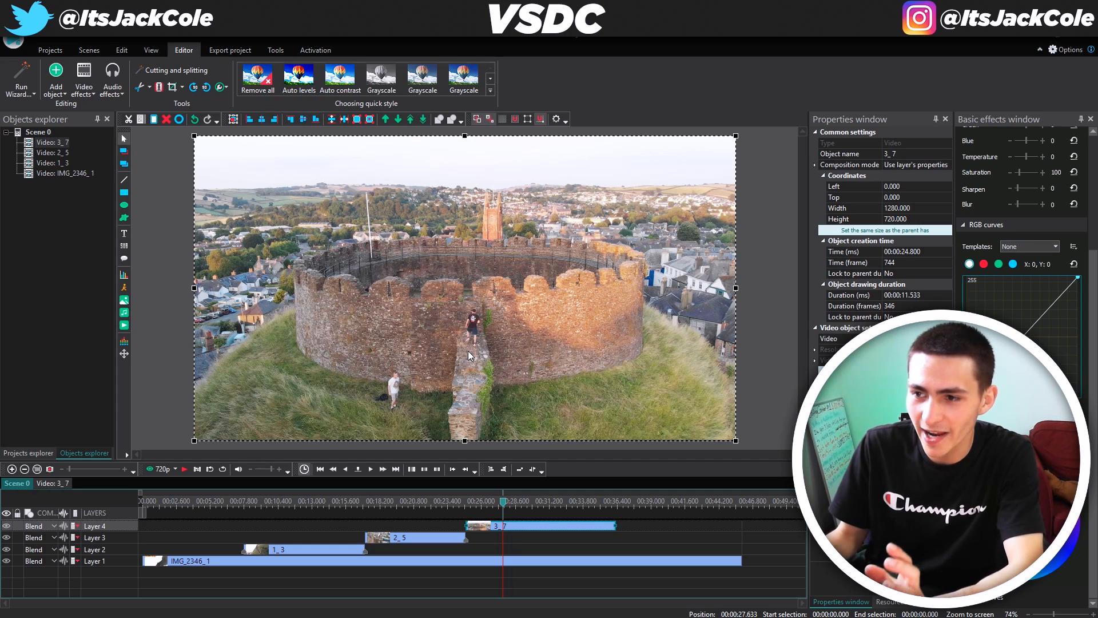
{"action": "left_click", "coordinate": [557, 579]}
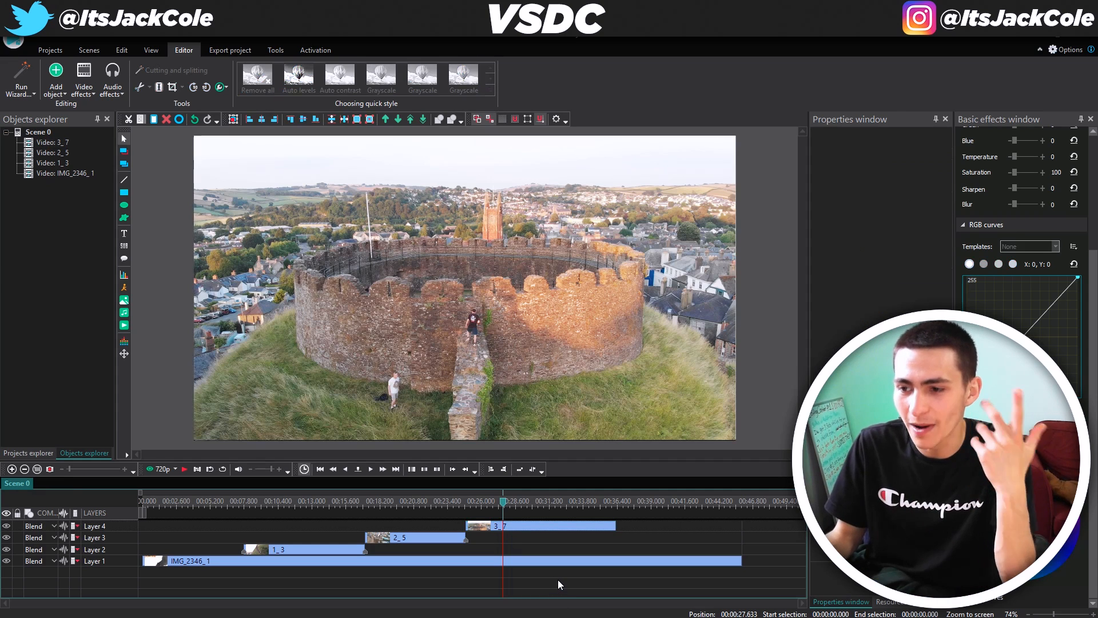
{"action": "left_click", "coordinate": [528, 529]}
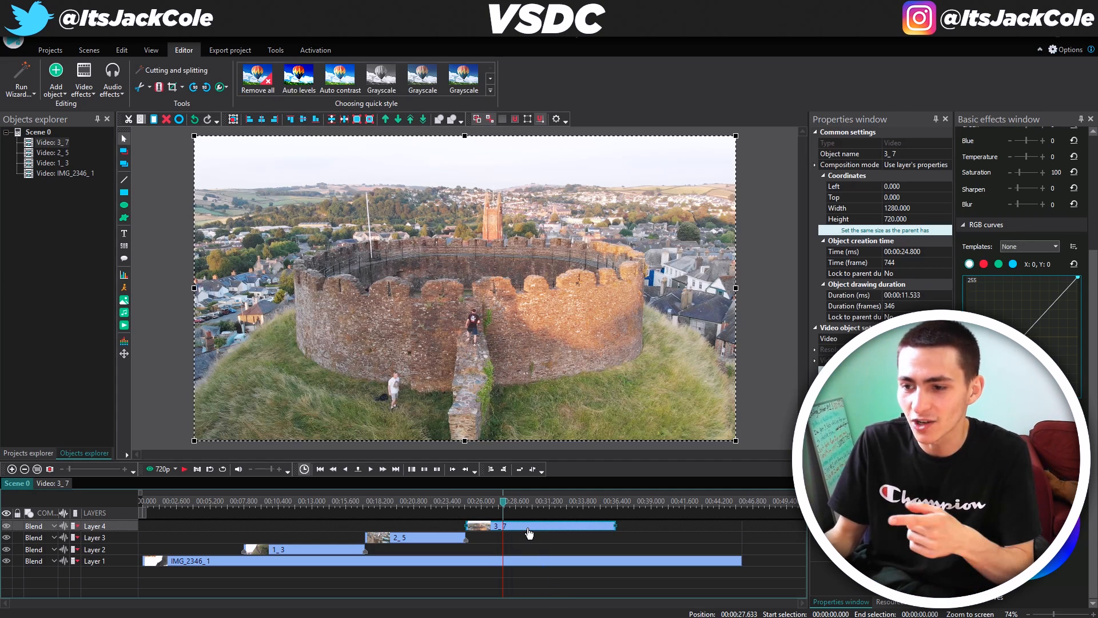
{"action": "left_click", "coordinate": [158, 88]}
{"action": "left_click", "coordinate": [465, 501]}
{"action": "left_click_drag", "start_coordinate": [468, 503], "coordinate": [468, 503]}
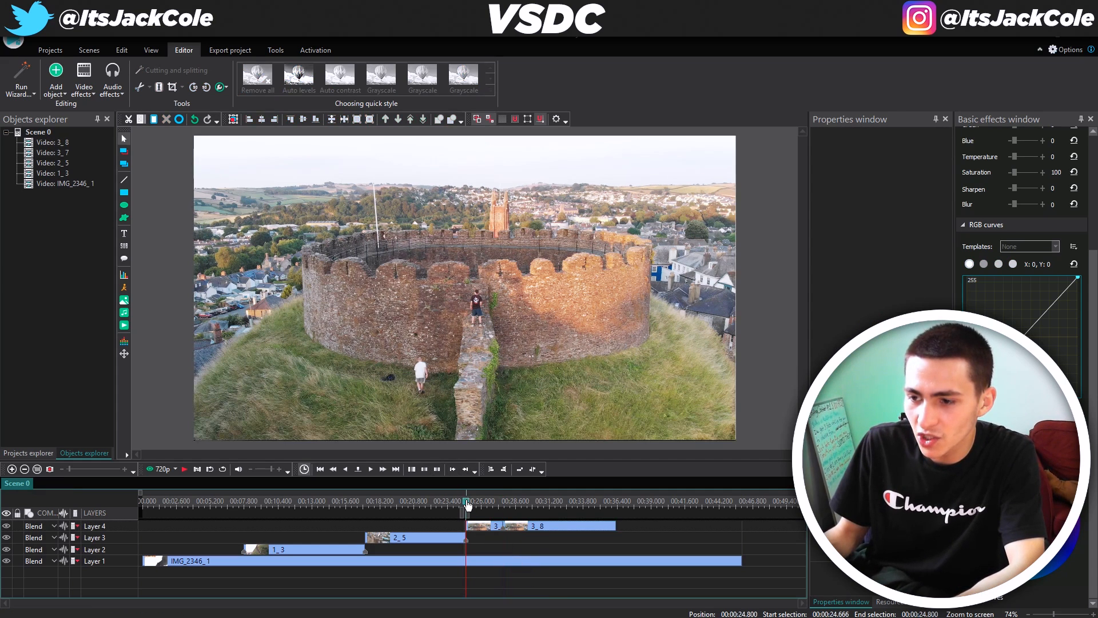
{"action": "left_click", "coordinate": [489, 527]}
{"action": "key", "text": "Delete"}
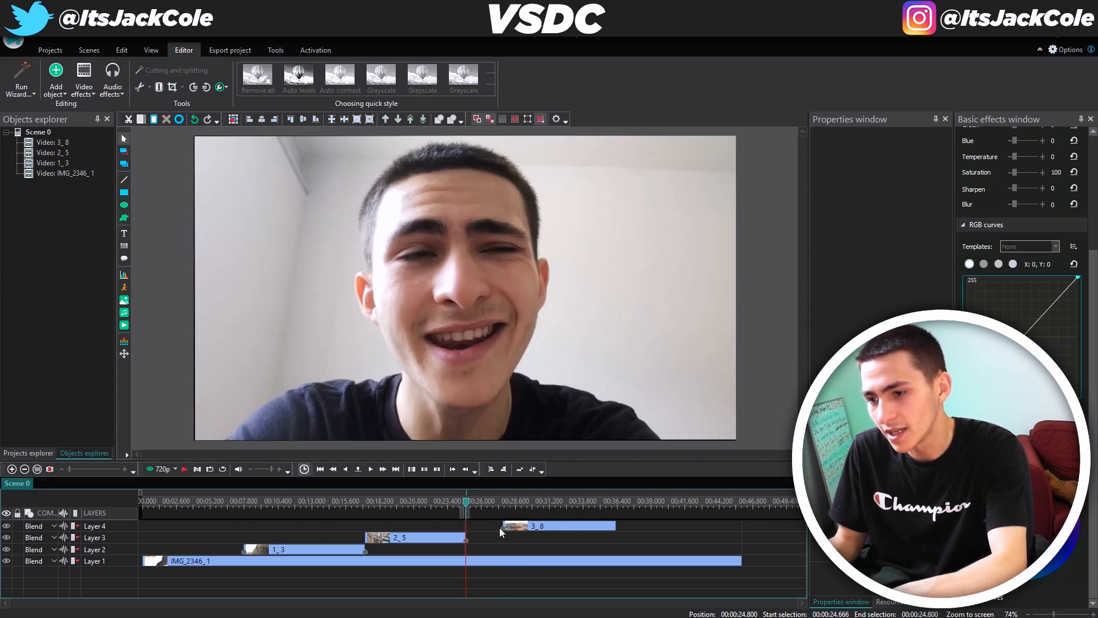
{"action": "left_click", "coordinate": [490, 531]}
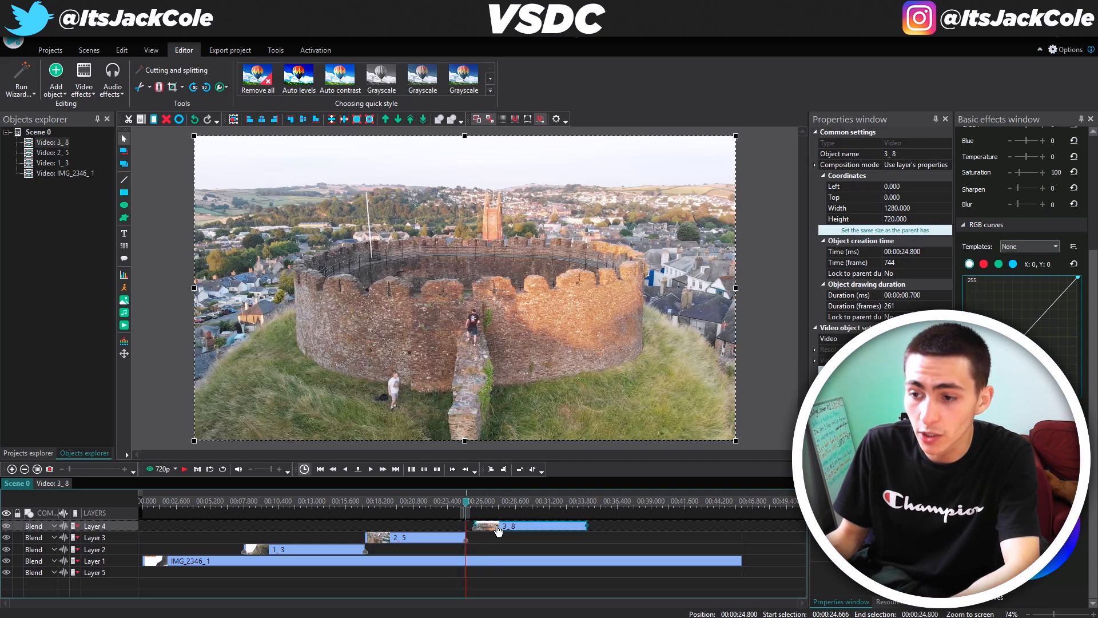
Review the edit, then split clip 3_8 at 30.766 seconds and delete its tail
{"action": "left_click", "coordinate": [455, 504]}
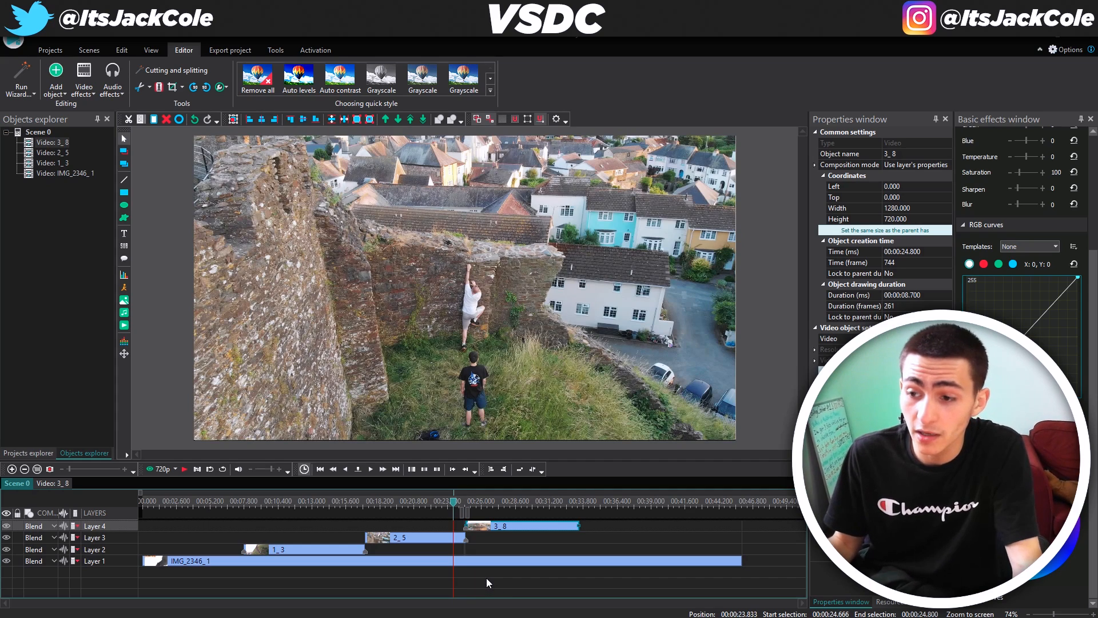
{"action": "key", "text": "space"}
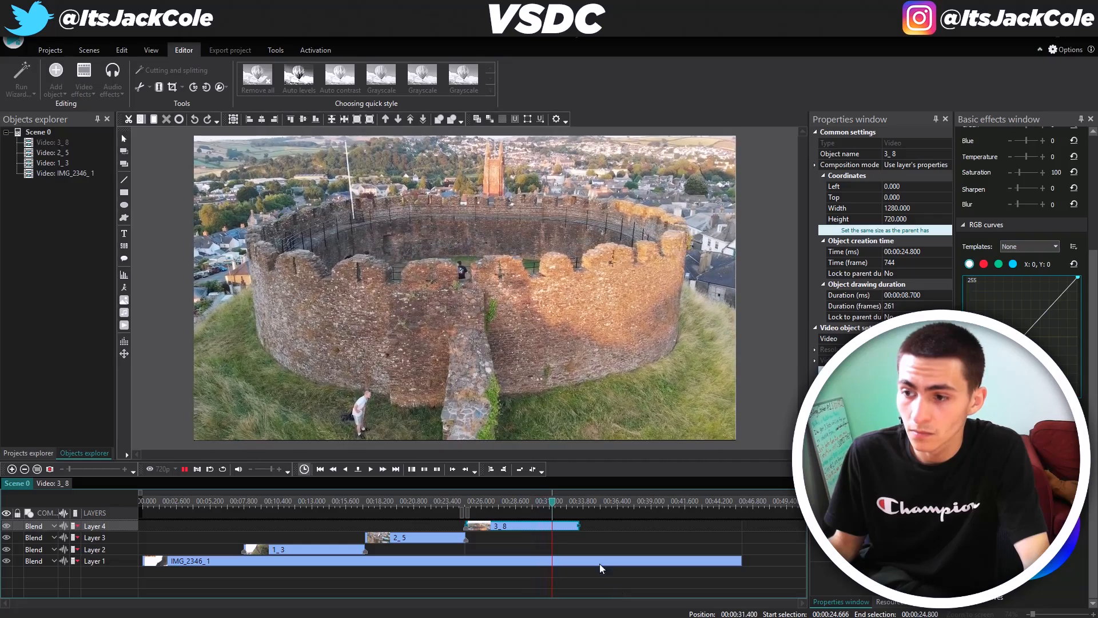
{"action": "left_click", "coordinate": [513, 499]}
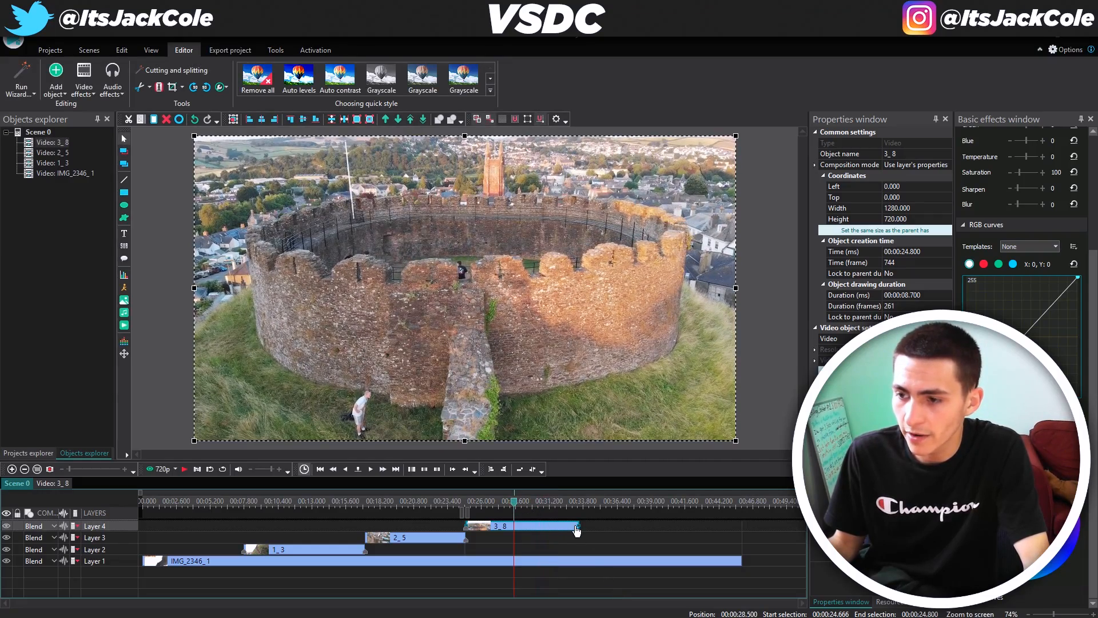
{"action": "key", "text": "space"}
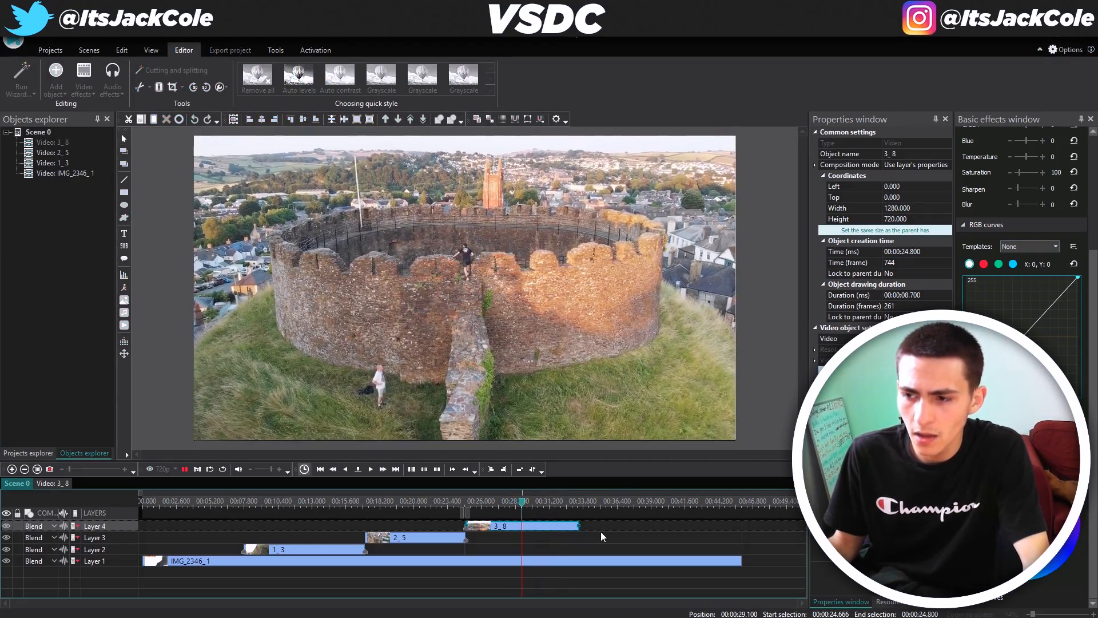
{"action": "left_click", "coordinate": [528, 501]}
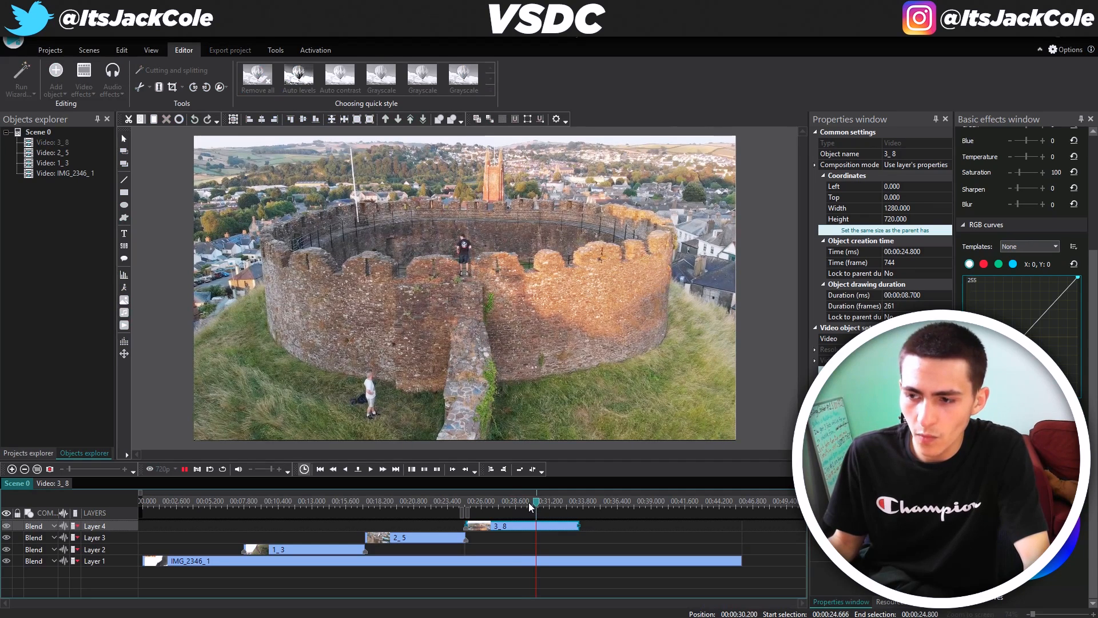
{"action": "left_click", "coordinate": [530, 508]}
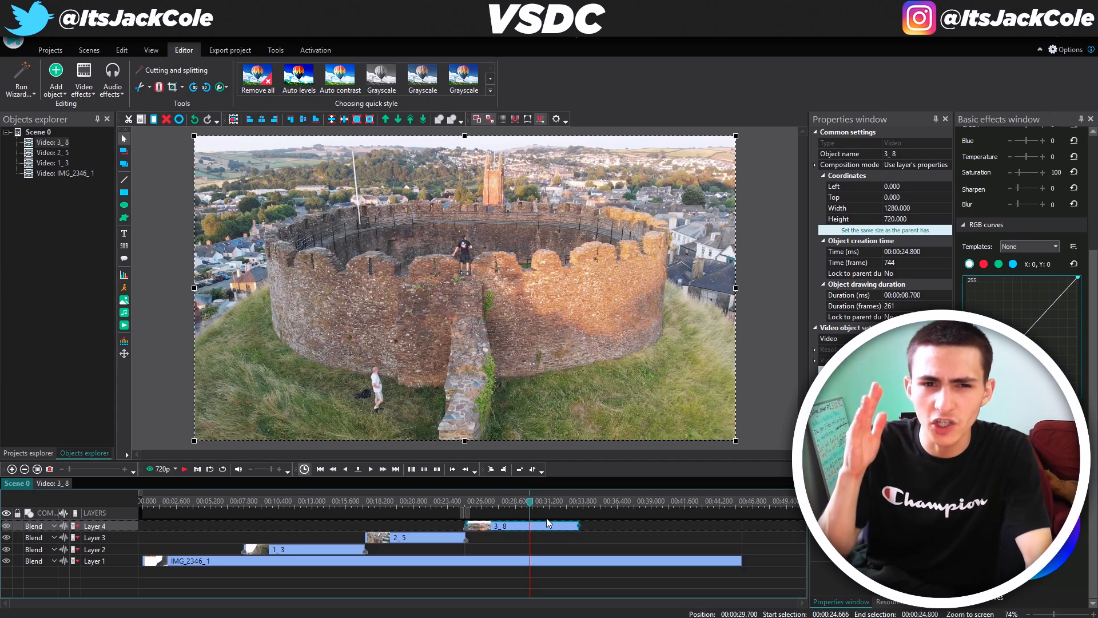
{"action": "key", "text": "space"}
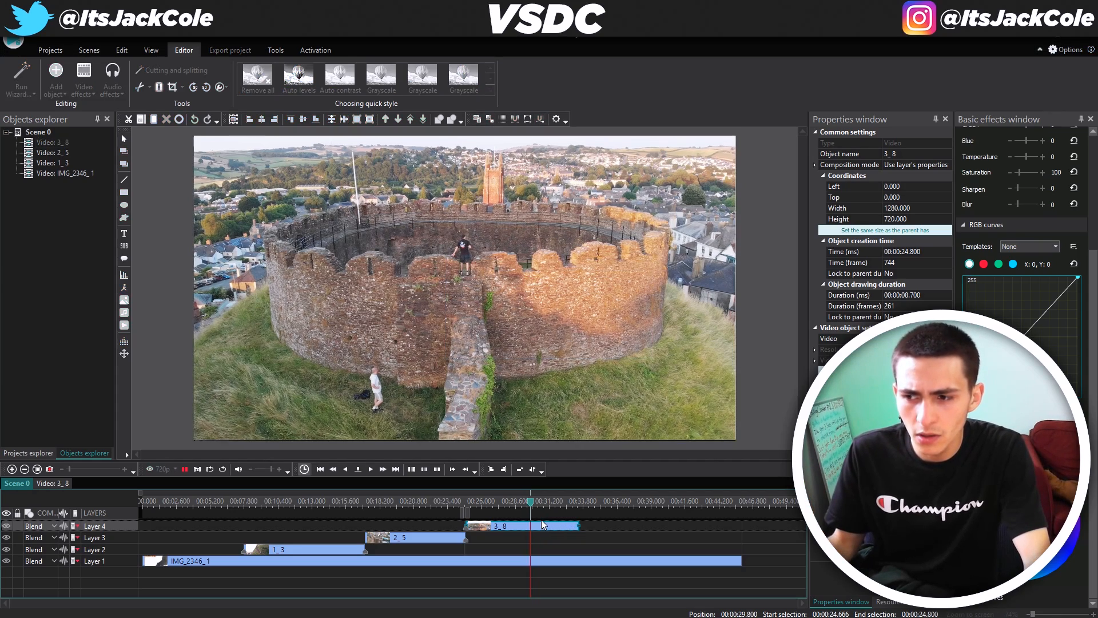
{"action": "key", "text": "space"}
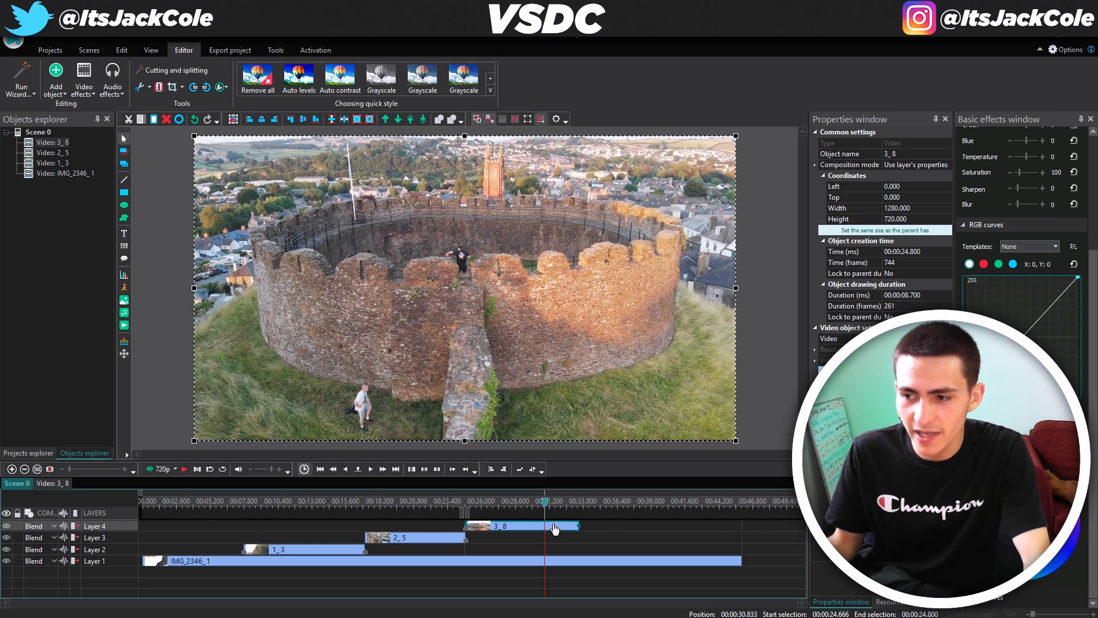
{"action": "left_click", "coordinate": [546, 507]}
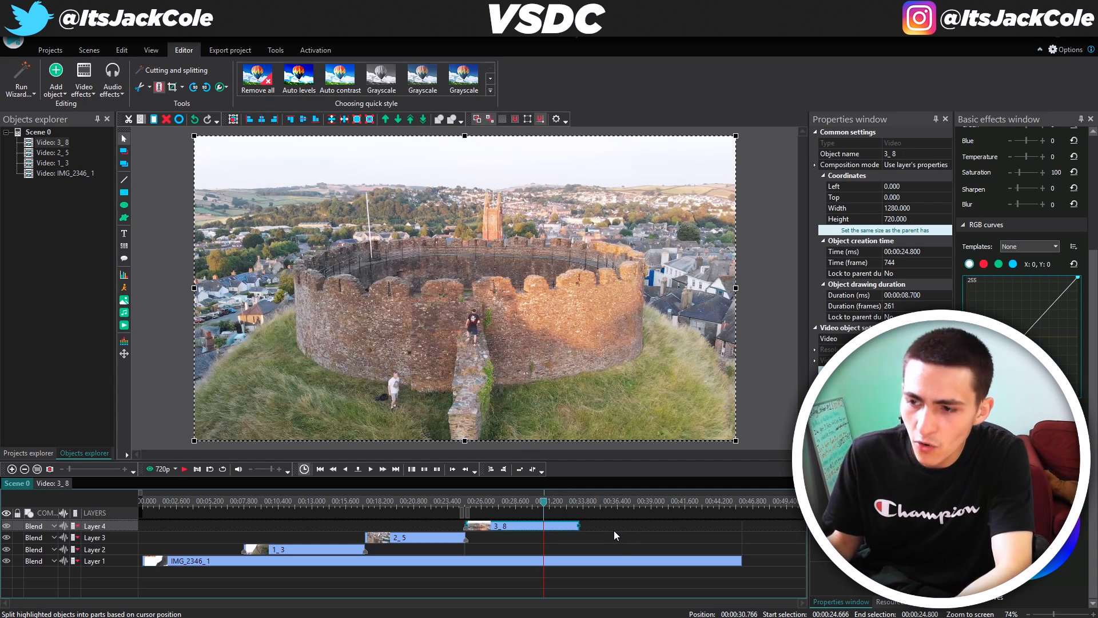
{"action": "left_click", "coordinate": [564, 528]}
{"action": "key", "text": "Delete"}
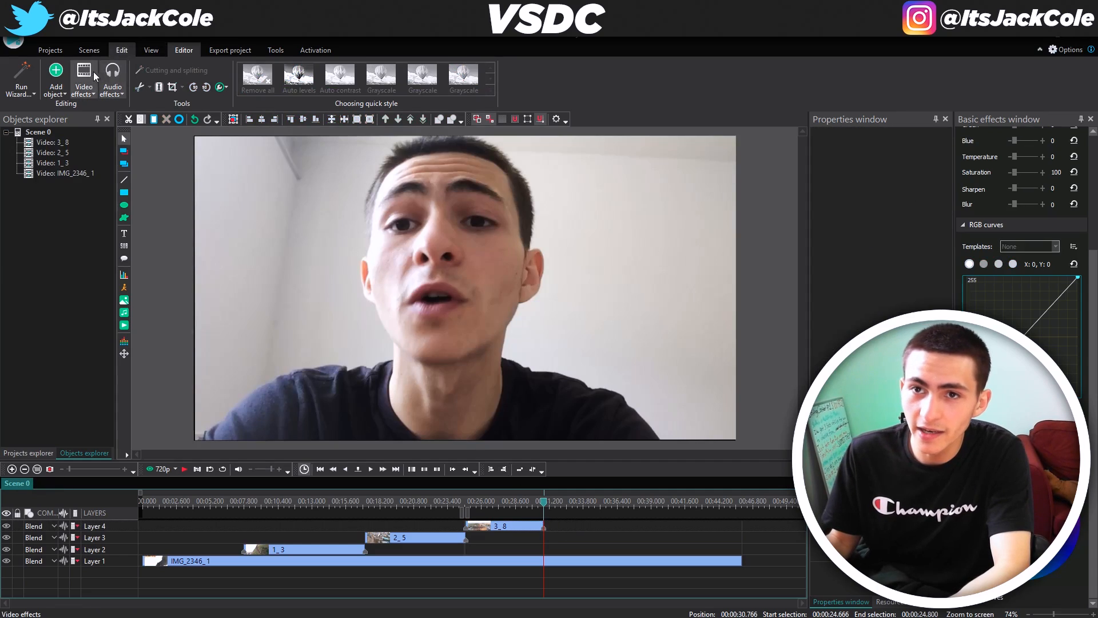
Import drone clip 4 onto a new layer at the playhead
{"action": "left_click", "coordinate": [56, 77]}
{"action": "left_click", "coordinate": [104, 293]}
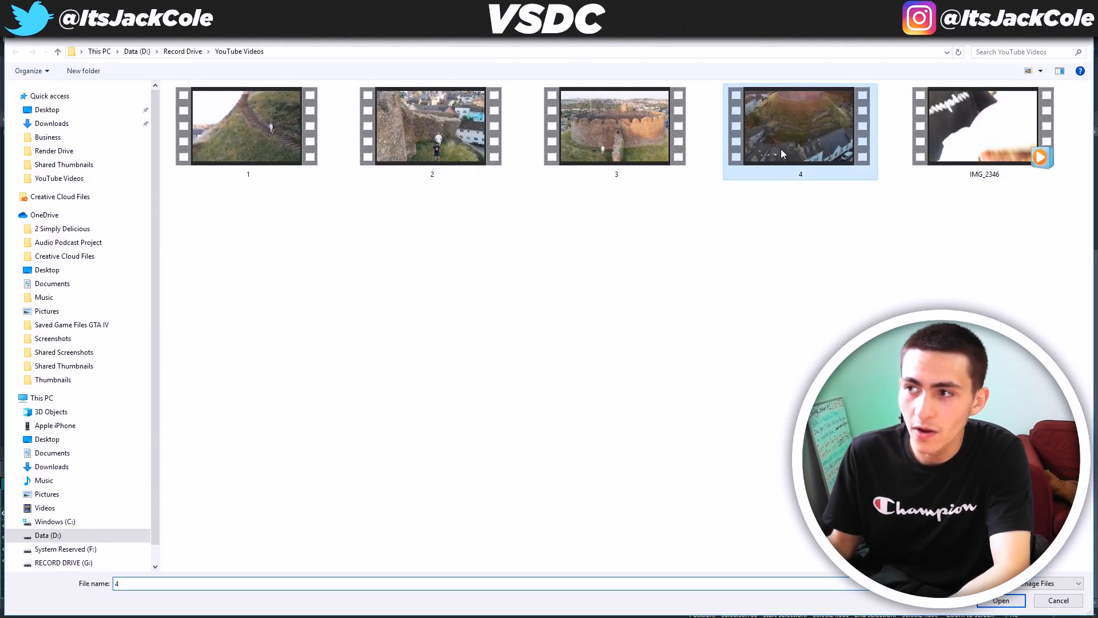
{"action": "double_click", "coordinate": [782, 153]}
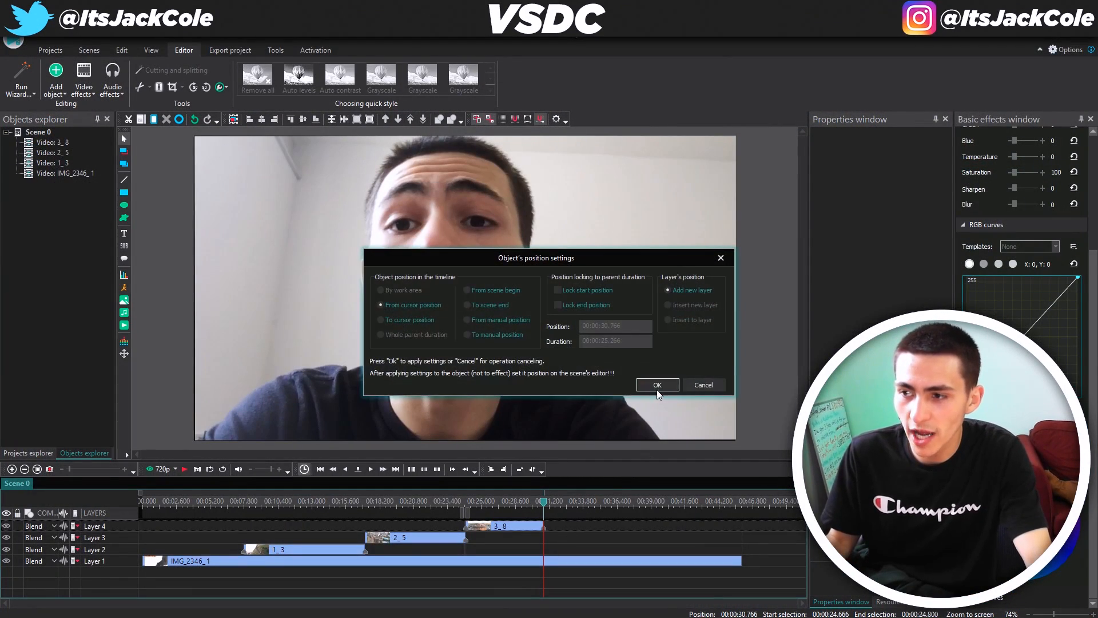
{"action": "left_click", "coordinate": [657, 386]}
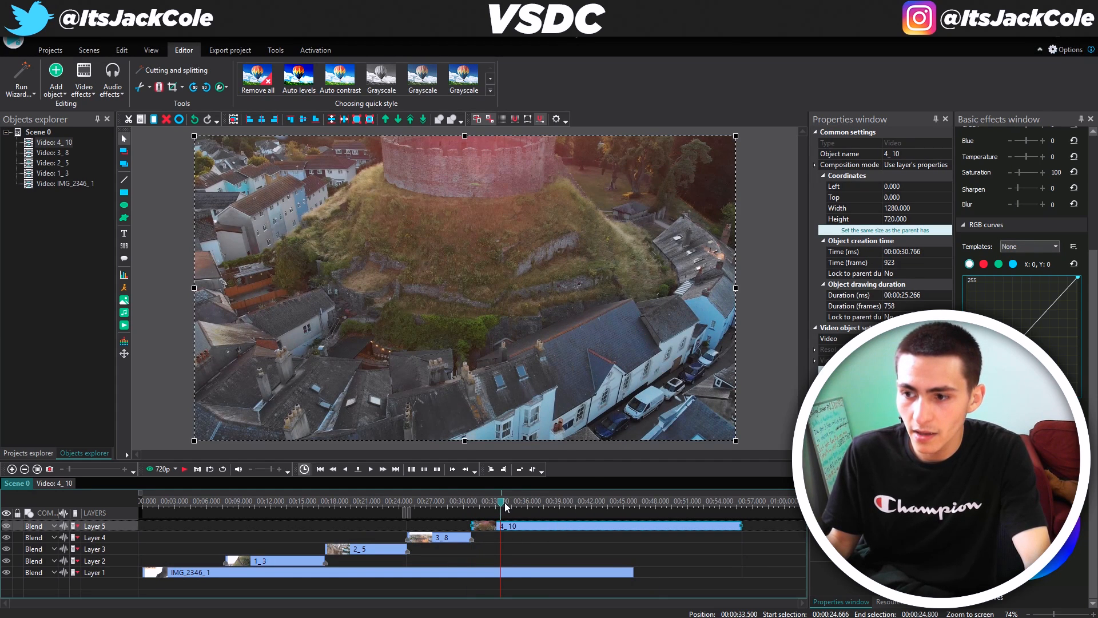
Split off and delete the 4_10 piece, sliding clip 4_11 left to start at 00:30.766
{"action": "left_click", "coordinate": [159, 87]}
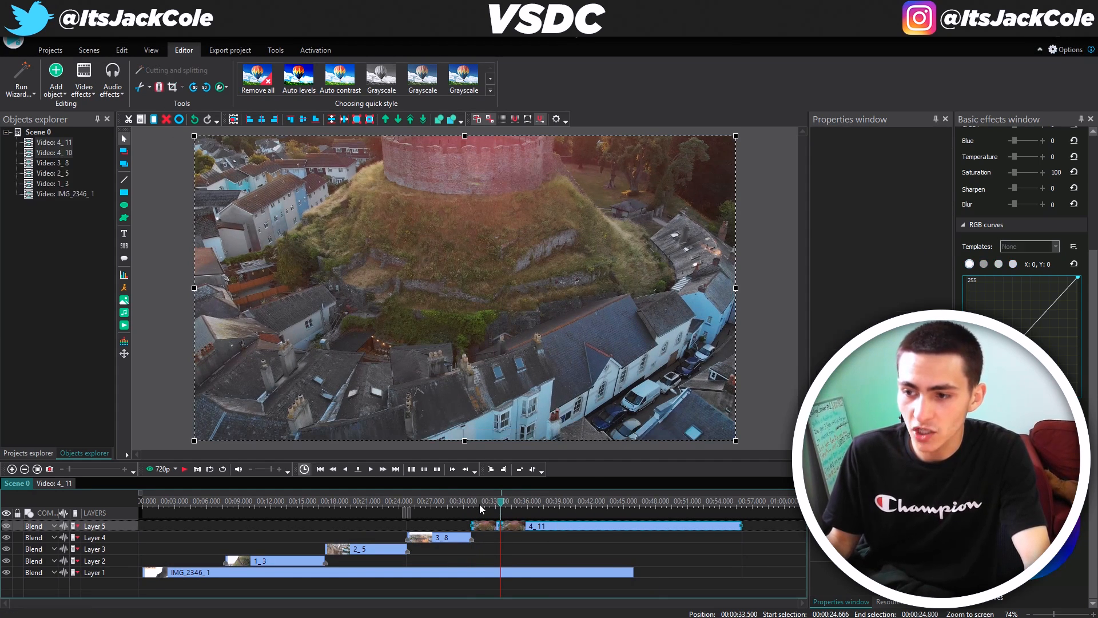
{"action": "left_click_drag", "start_coordinate": [477, 507], "coordinate": [475, 508]}
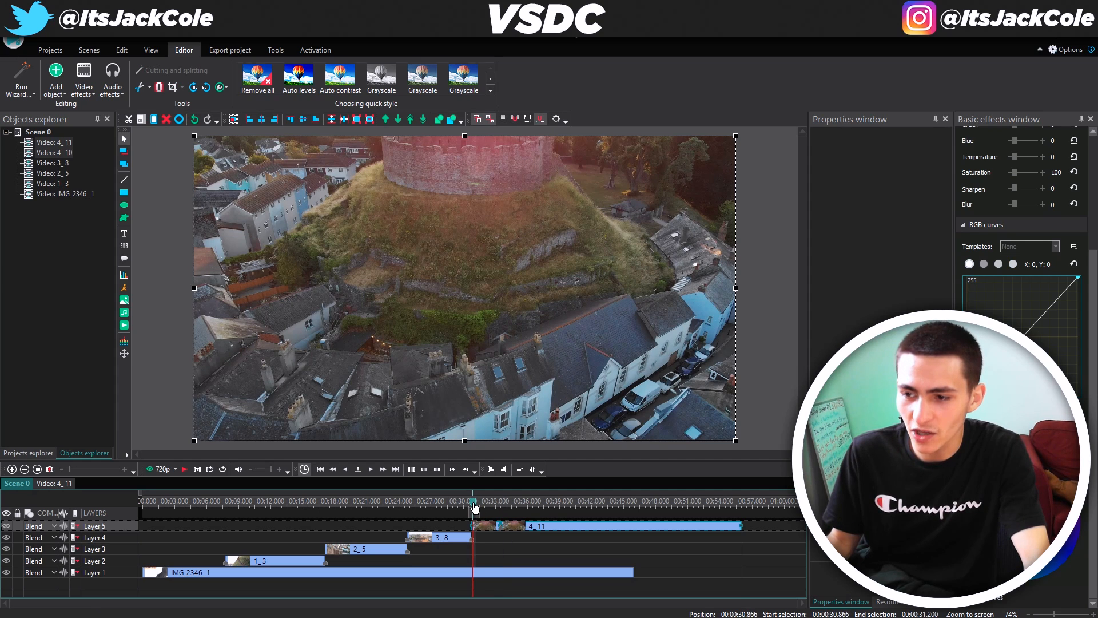
{"action": "key", "text": "Delete"}
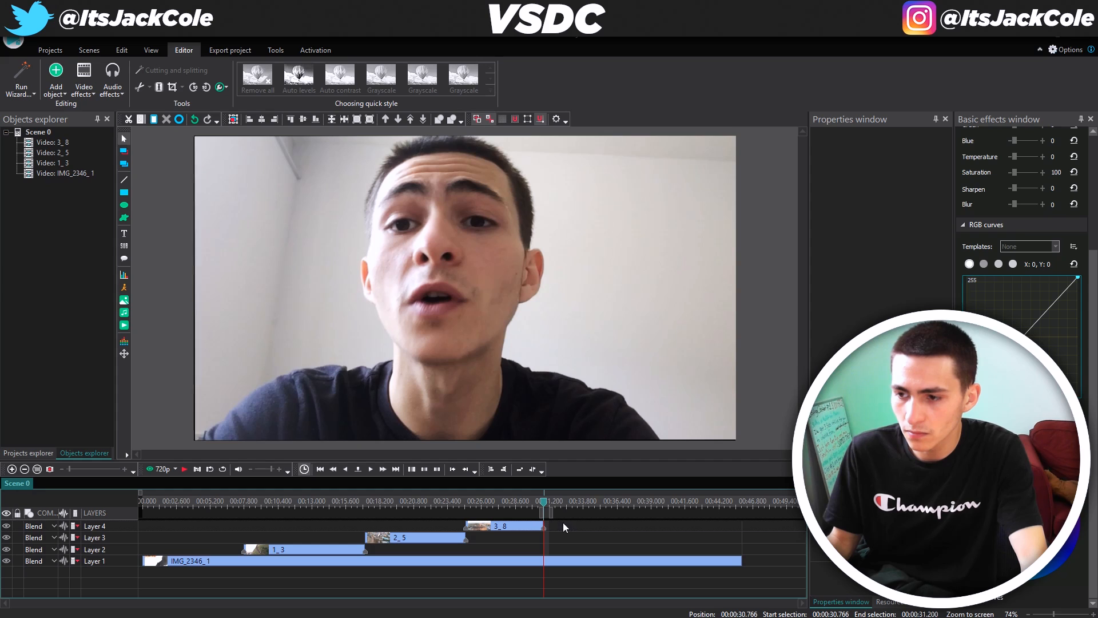
{"action": "key", "text": "ctrl+z"}
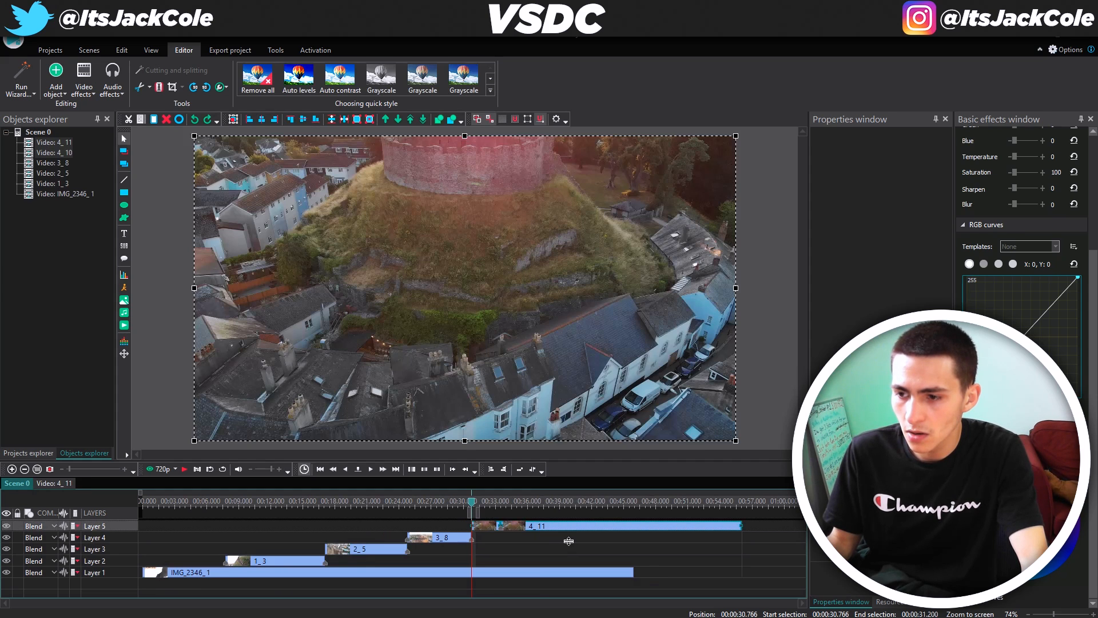
{"action": "left_click", "coordinate": [493, 528]}
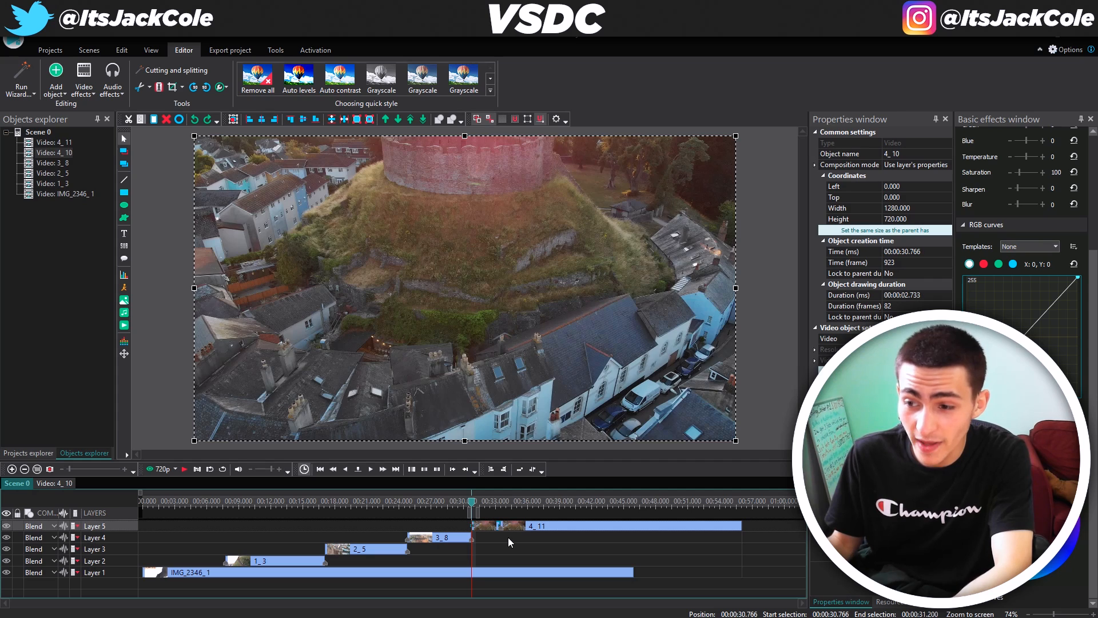
{"action": "key", "text": "Delete"}
{"action": "left_click_drag", "start_coordinate": [519, 526], "coordinate": [486, 525]}
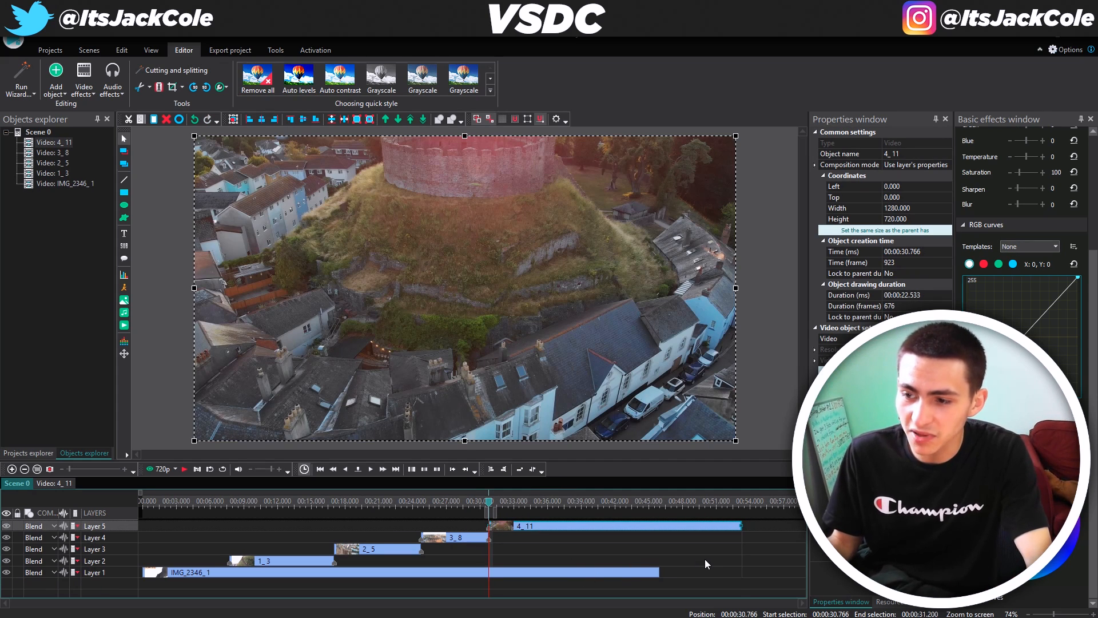
{"action": "key", "text": "space"}
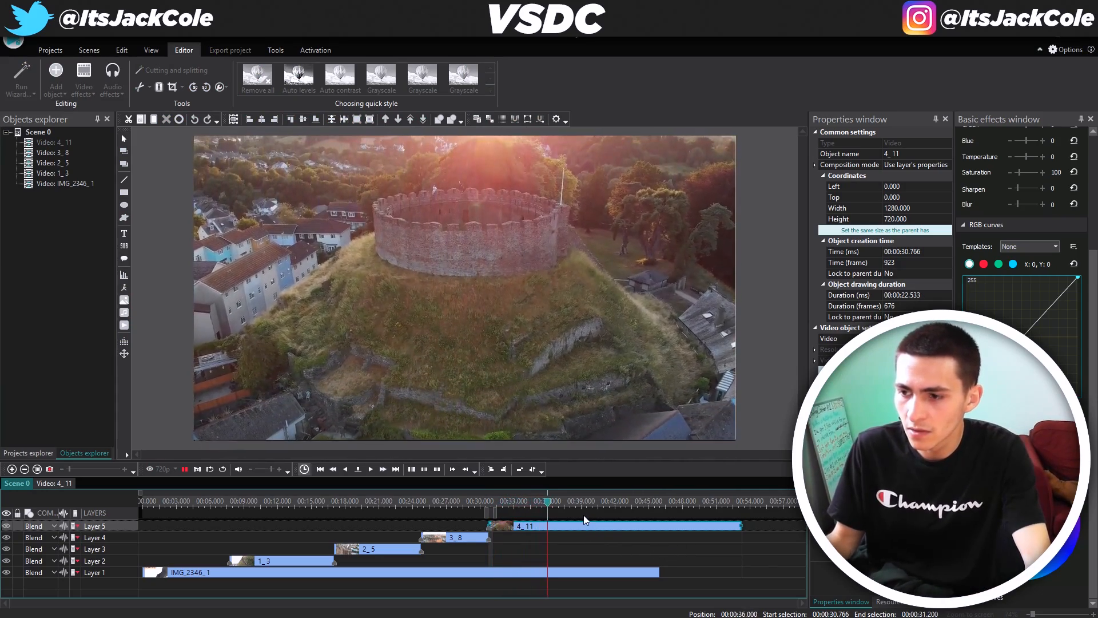
Split drone clip 4_11 at 00:37.000 into pieces 4_11 and 4_12
{"action": "left_click", "coordinate": [544, 501]}
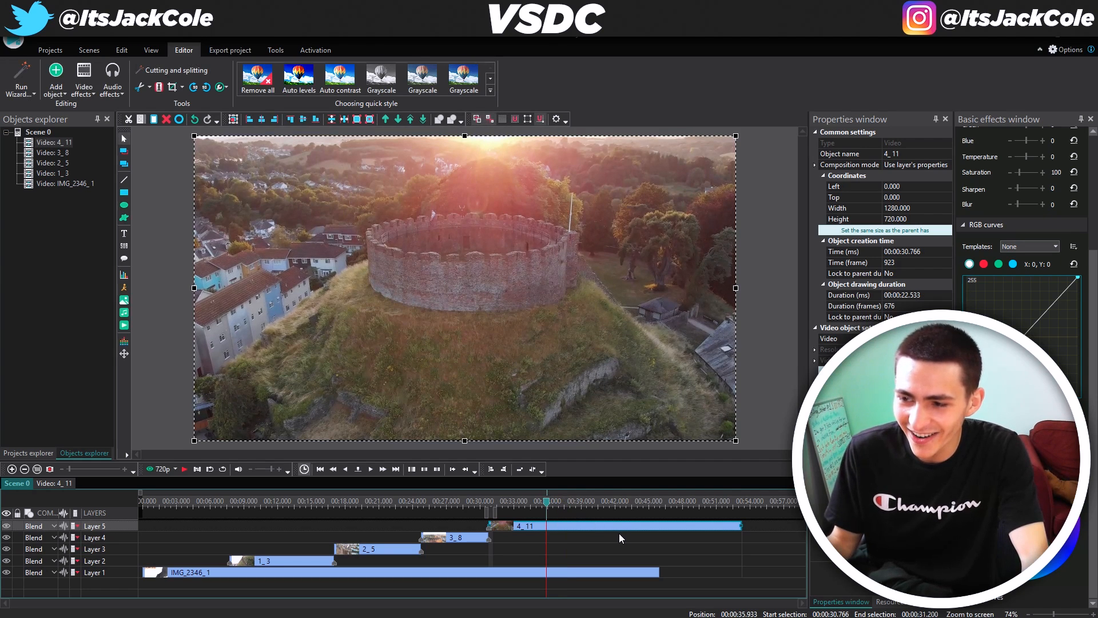
{"action": "key", "text": "space"}
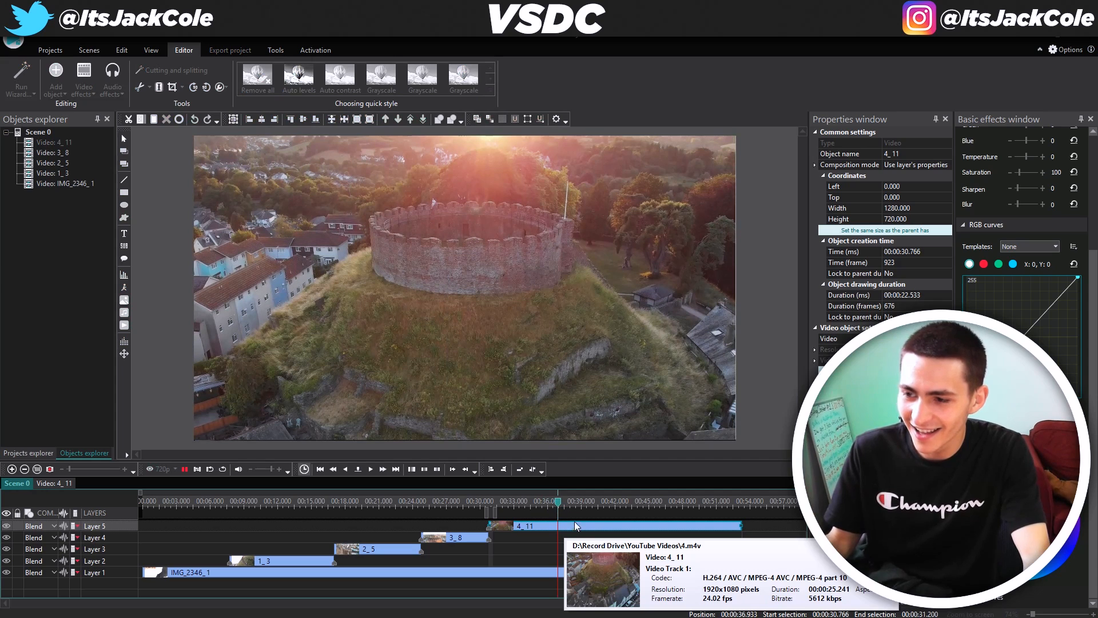
{"action": "key", "text": "space"}
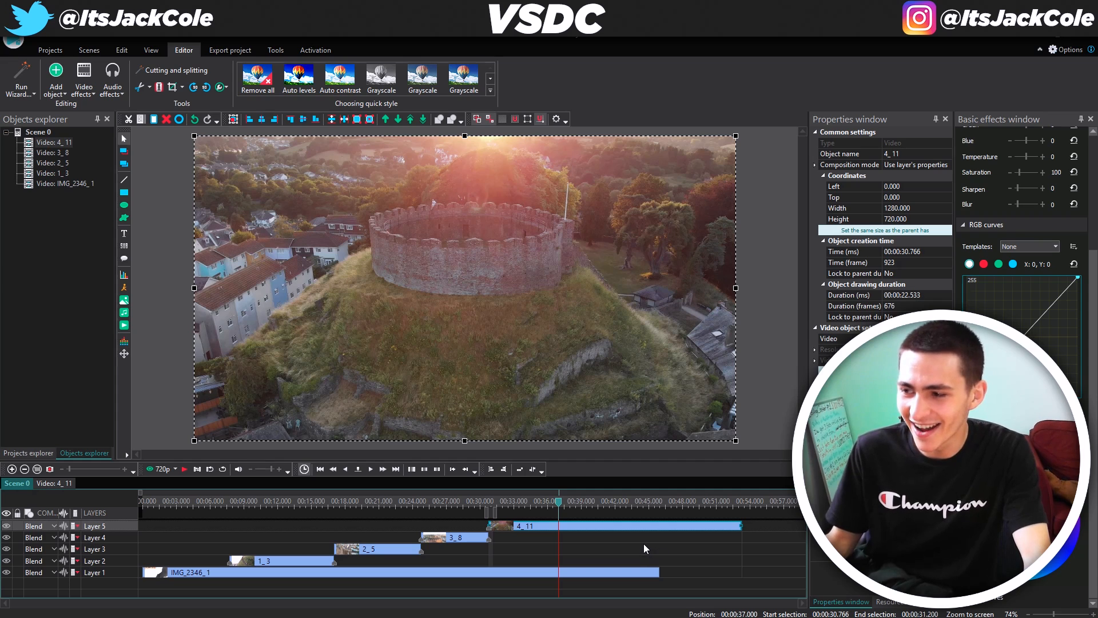
{"action": "left_click", "coordinate": [159, 88]}
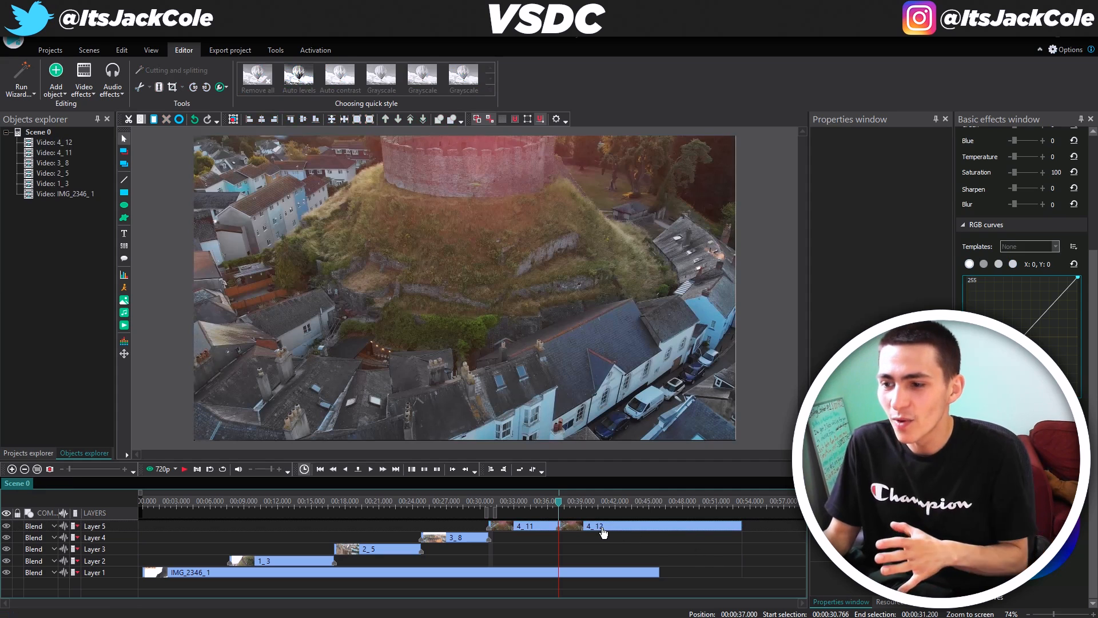
{"action": "left_click", "coordinate": [598, 523]}
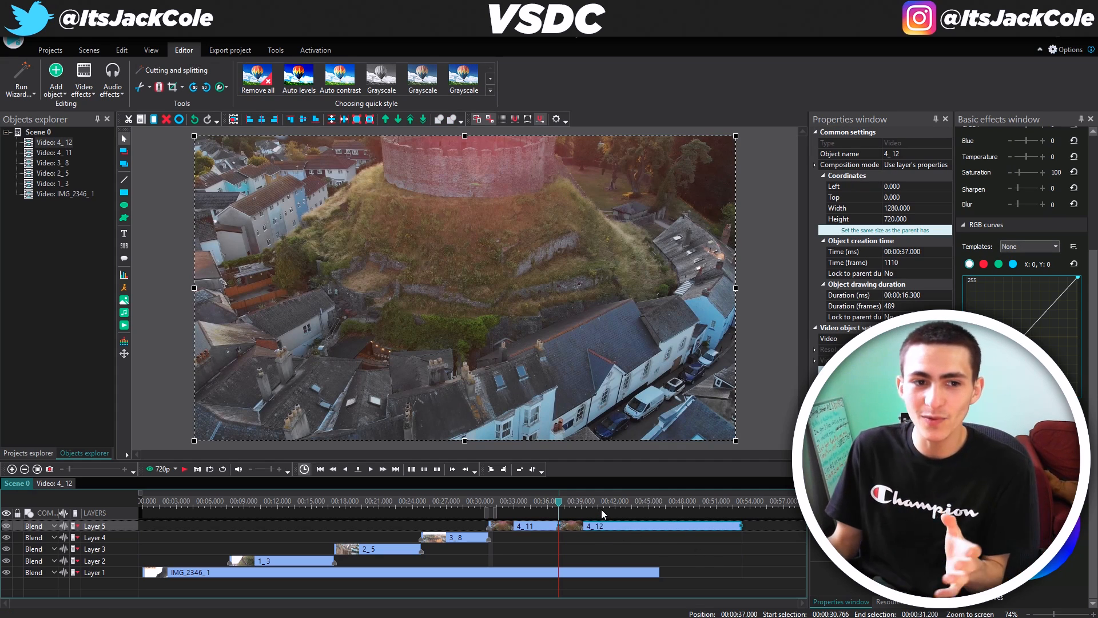
{"action": "left_click", "coordinate": [541, 527]}
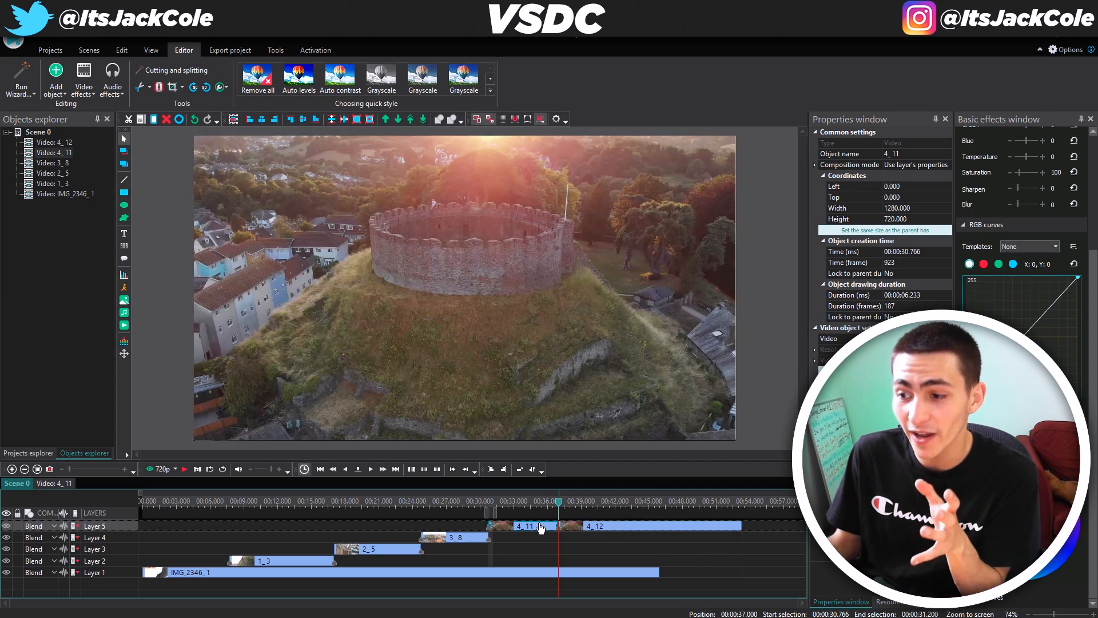
{"action": "left_click", "coordinate": [597, 531]}
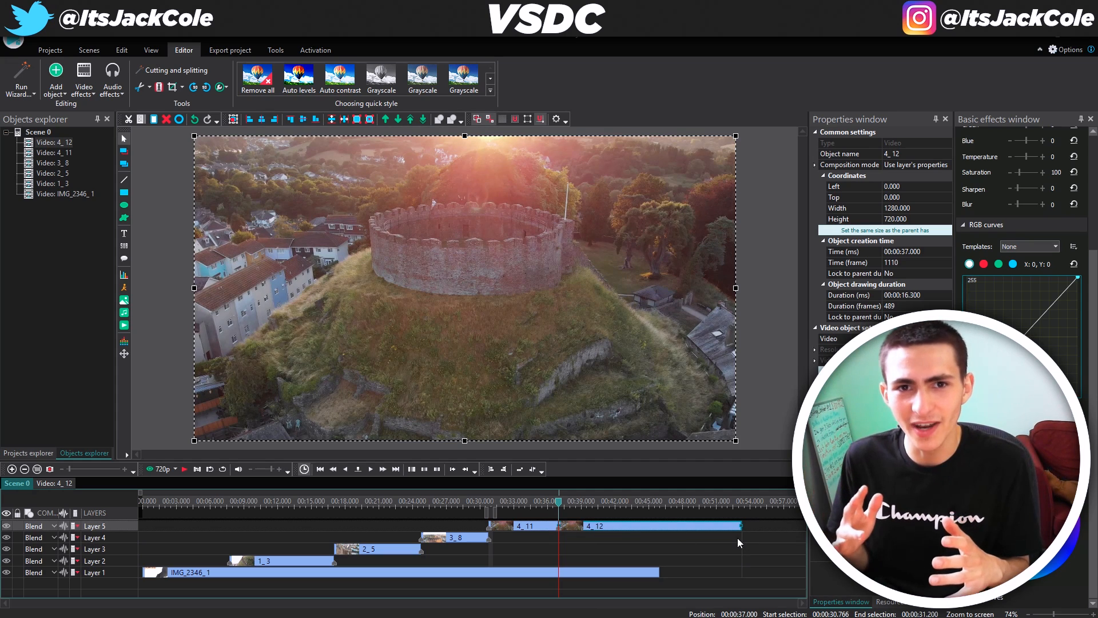
{"action": "left_click", "coordinate": [735, 539]}
{"action": "left_click", "coordinate": [643, 533]}
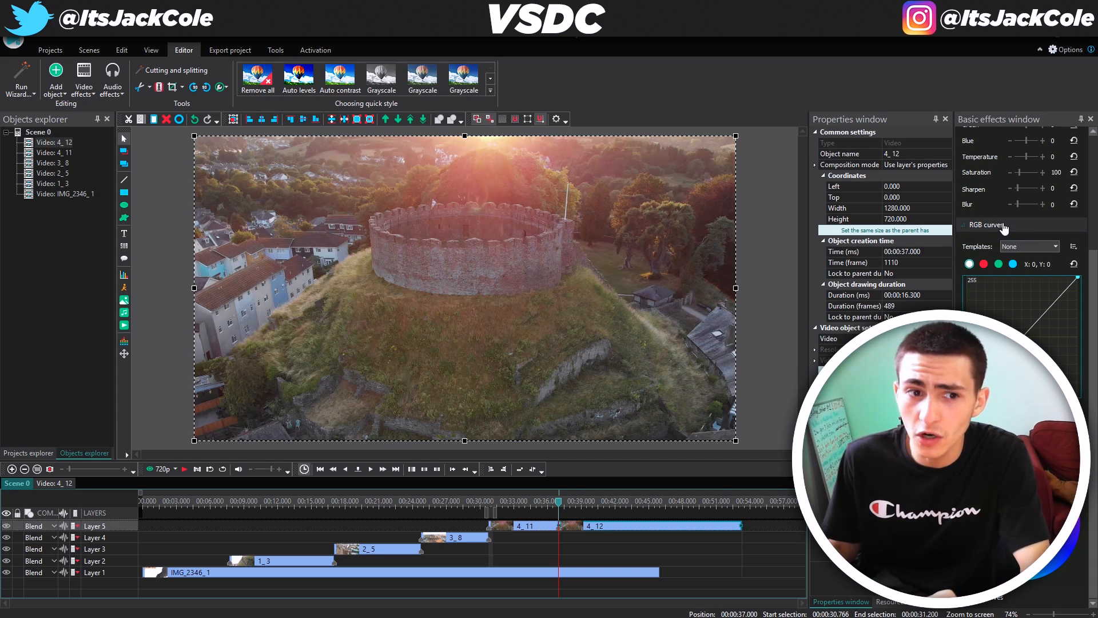
Apply the Increase Contrast RGB curves preset to clip 4_12, comparing it against None
{"action": "left_click", "coordinate": [1032, 248]}
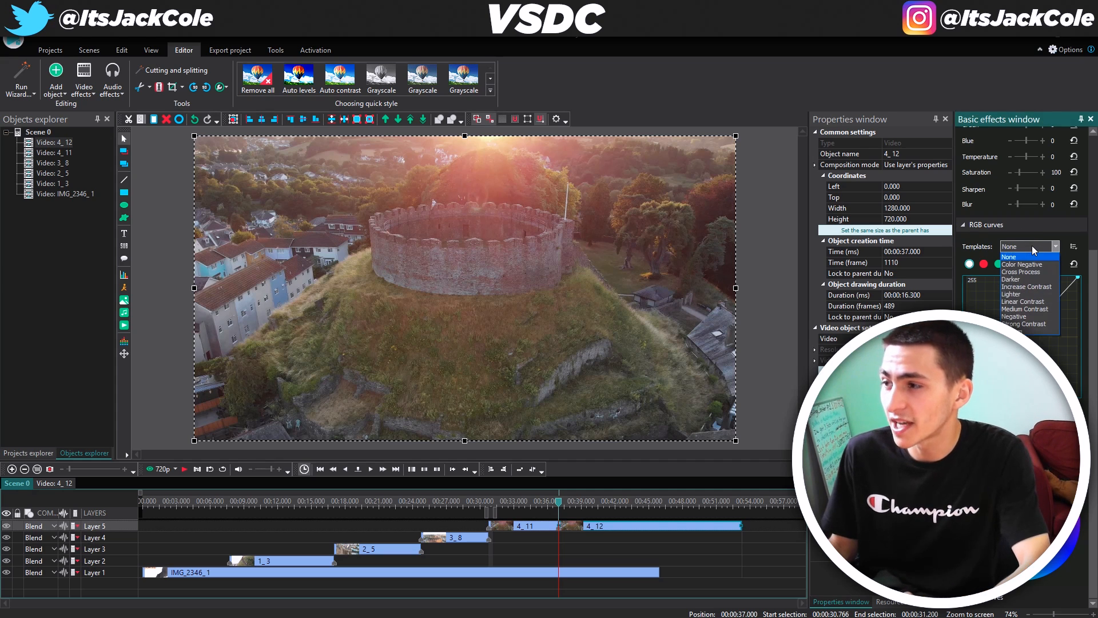
{"action": "left_click", "coordinate": [1028, 286]}
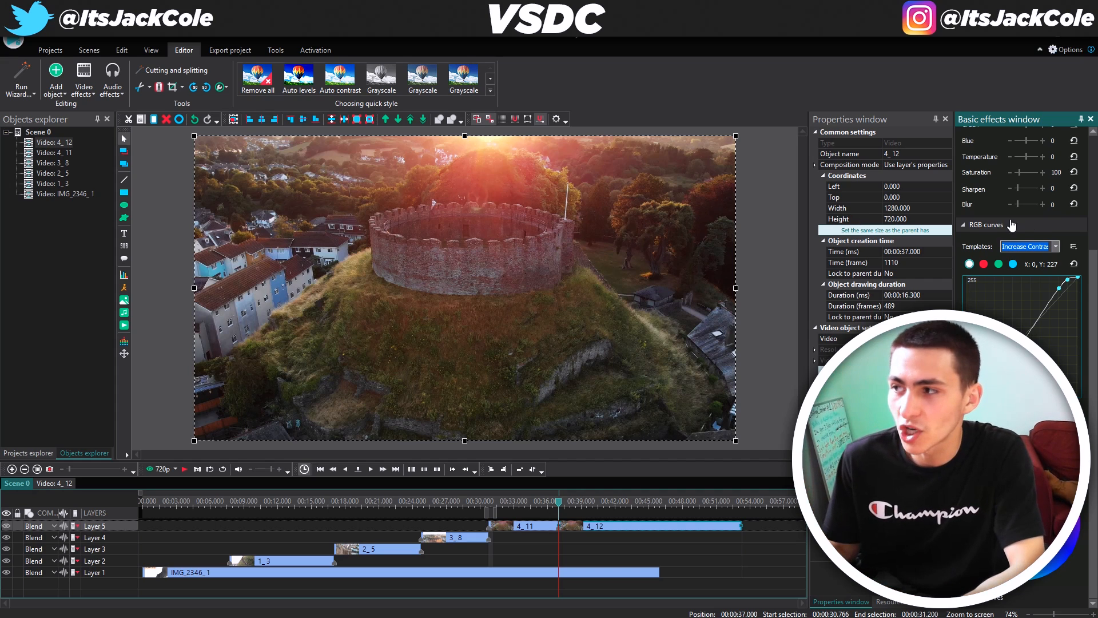
{"action": "left_click", "coordinate": [1055, 246]}
{"action": "left_click", "coordinate": [1041, 257]}
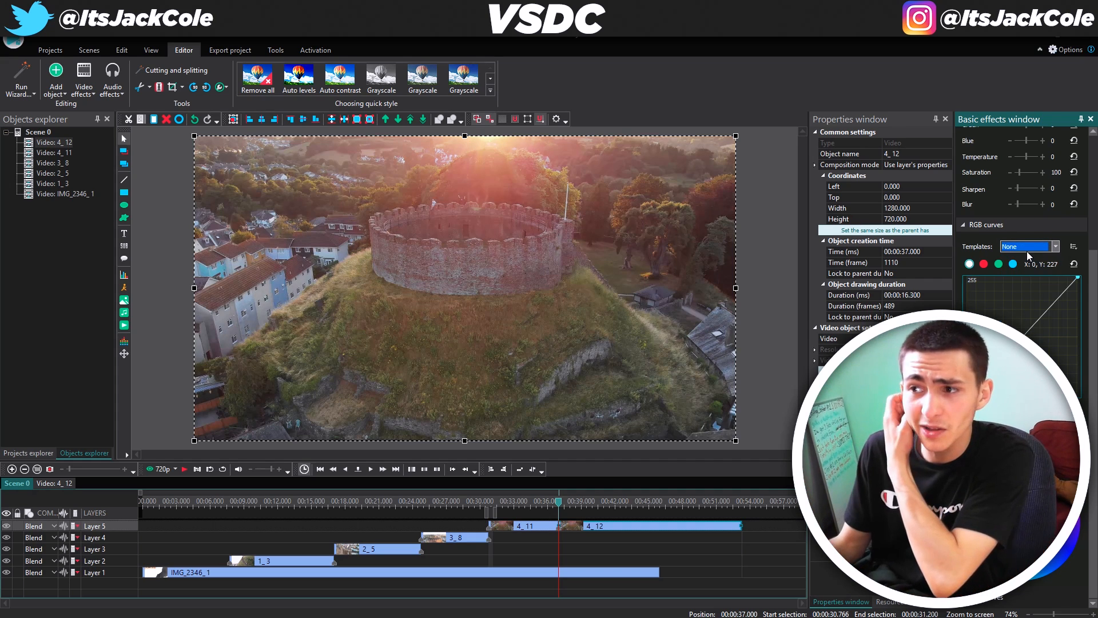
{"action": "left_click", "coordinate": [1054, 246]}
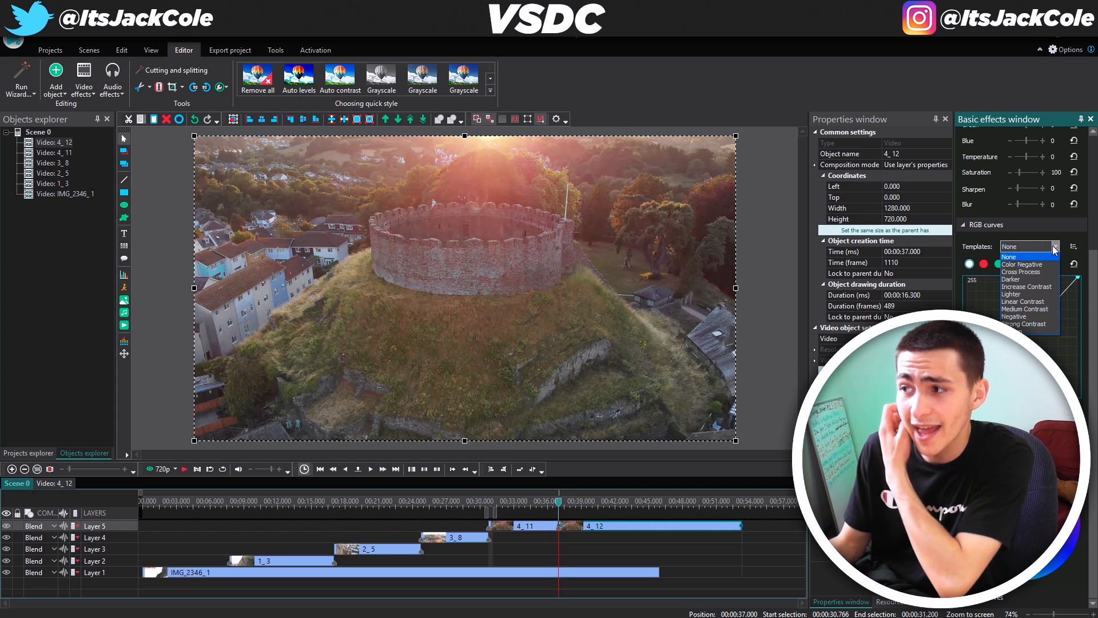
{"action": "left_click", "coordinate": [1027, 286]}
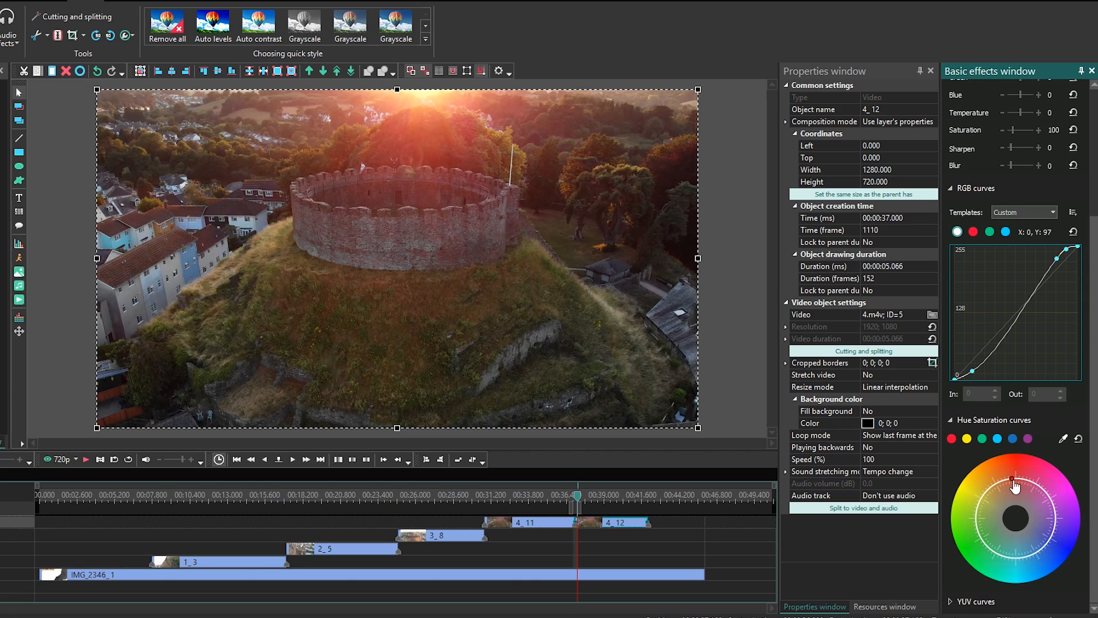
Shift a point on the Hue Saturation colour wheel and preview the graded footage
{"action": "left_click_drag", "start_coordinate": [1015, 486], "coordinate": [1011, 478]}
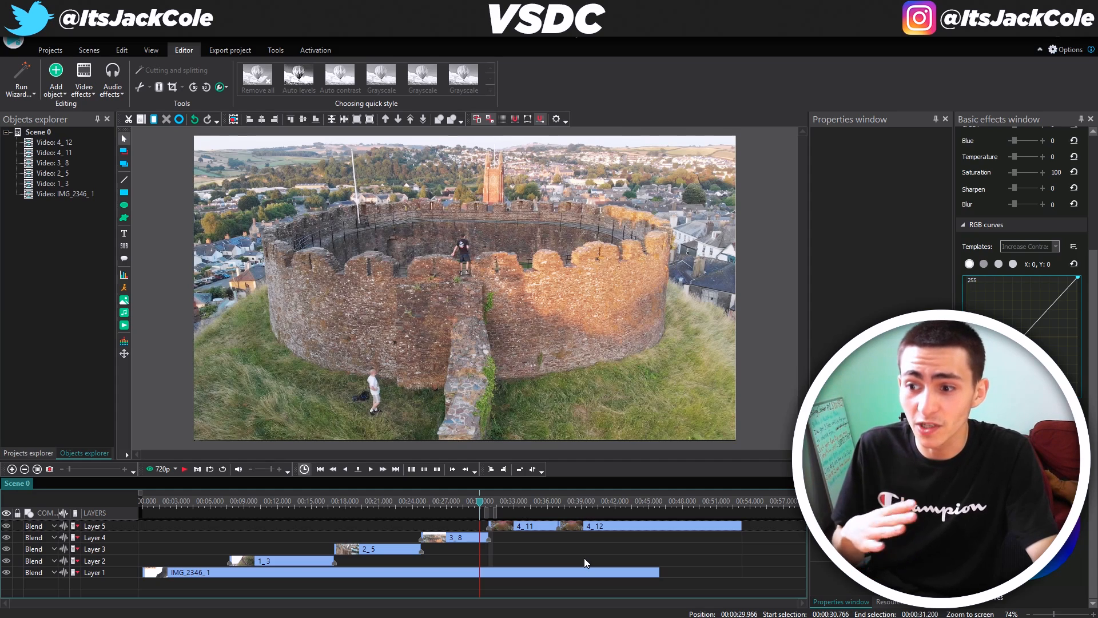
{"action": "key", "text": "space"}
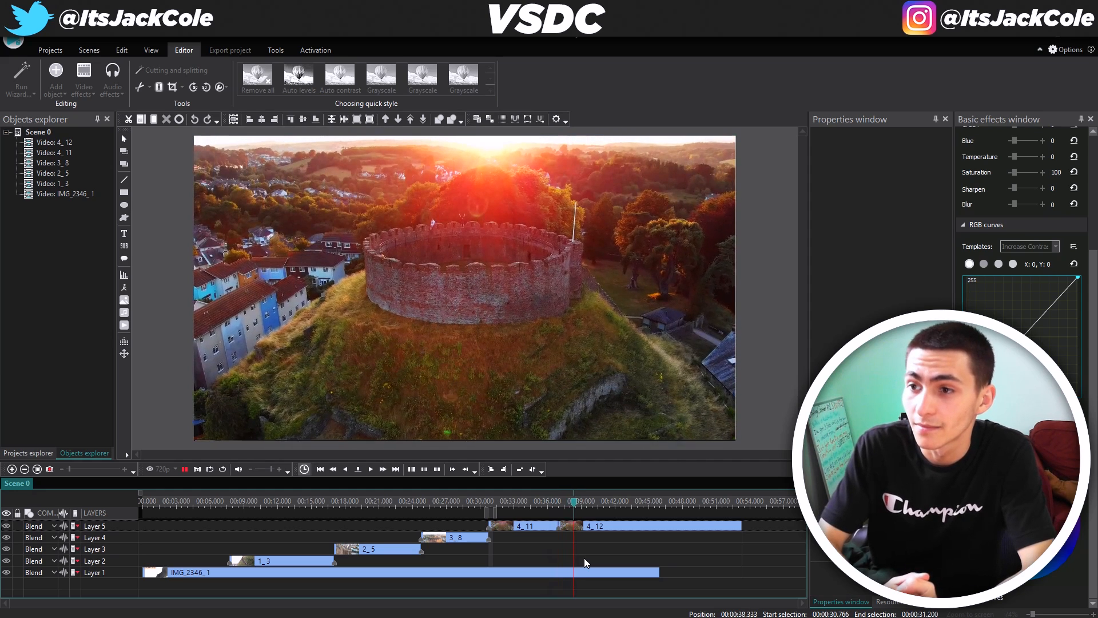
{"action": "key", "text": "space"}
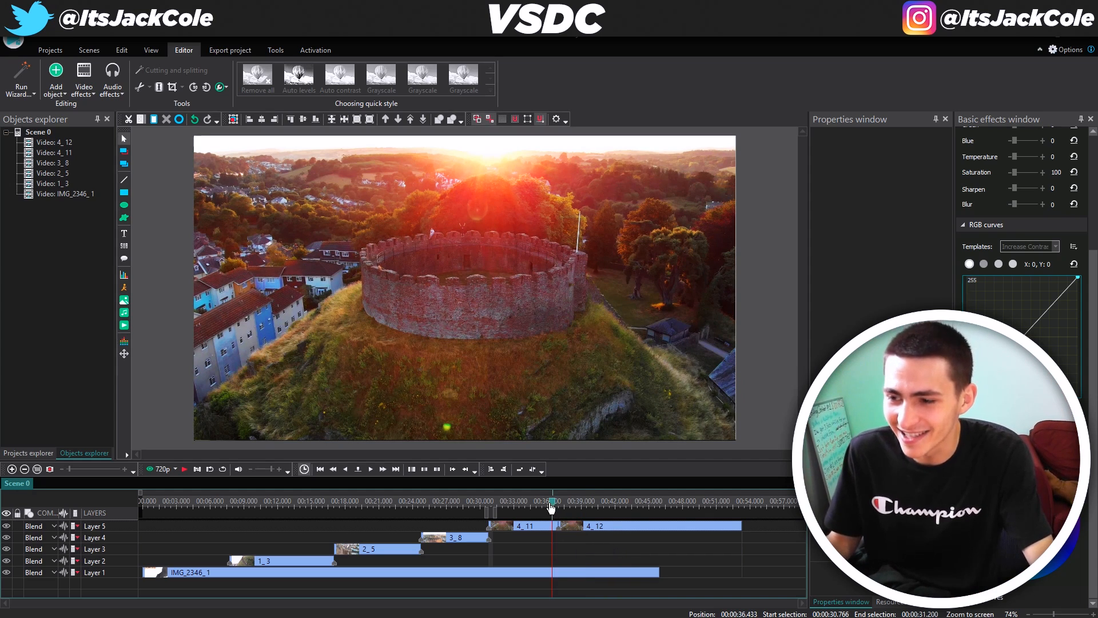
{"action": "left_click", "coordinate": [551, 504]}
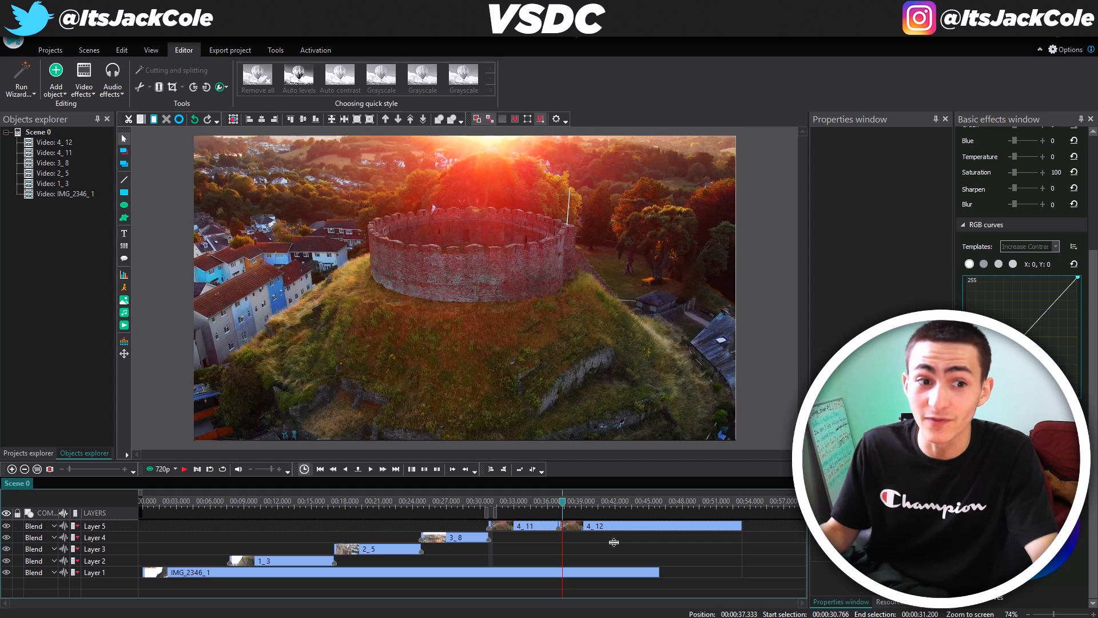
{"action": "key", "text": "space"}
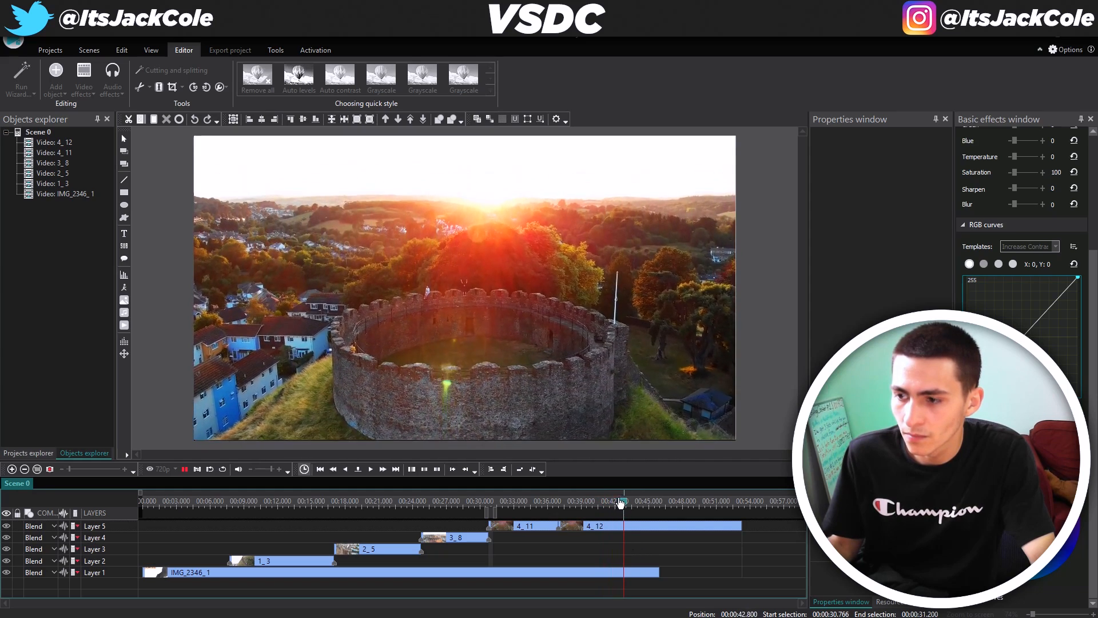
{"action": "mouse_move", "coordinate": [619, 497]}
{"action": "left_mouse_down"}
{"action": "mouse_move", "coordinate": [638, 505]}
{"action": "mouse_move", "coordinate": [617, 502]}
{"action": "left_mouse_up"}
Cut clip 4_12 at 00:42.100, delete the 4_13 tail, and bring up the save dialog
{"action": "left_click", "coordinate": [618, 503]}
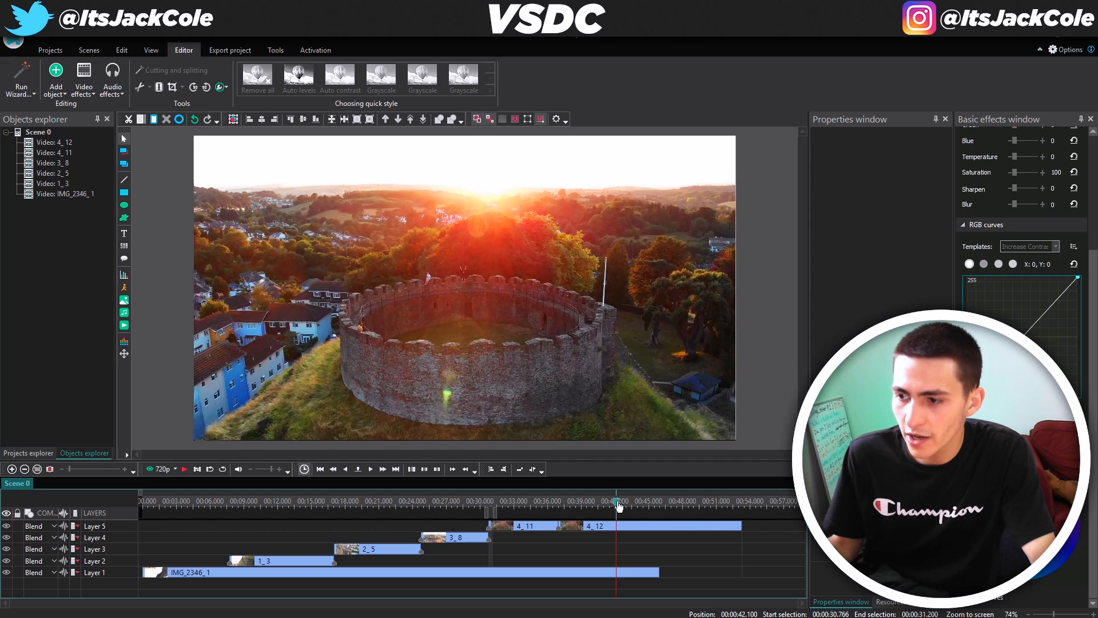
{"action": "left_click", "coordinate": [634, 527]}
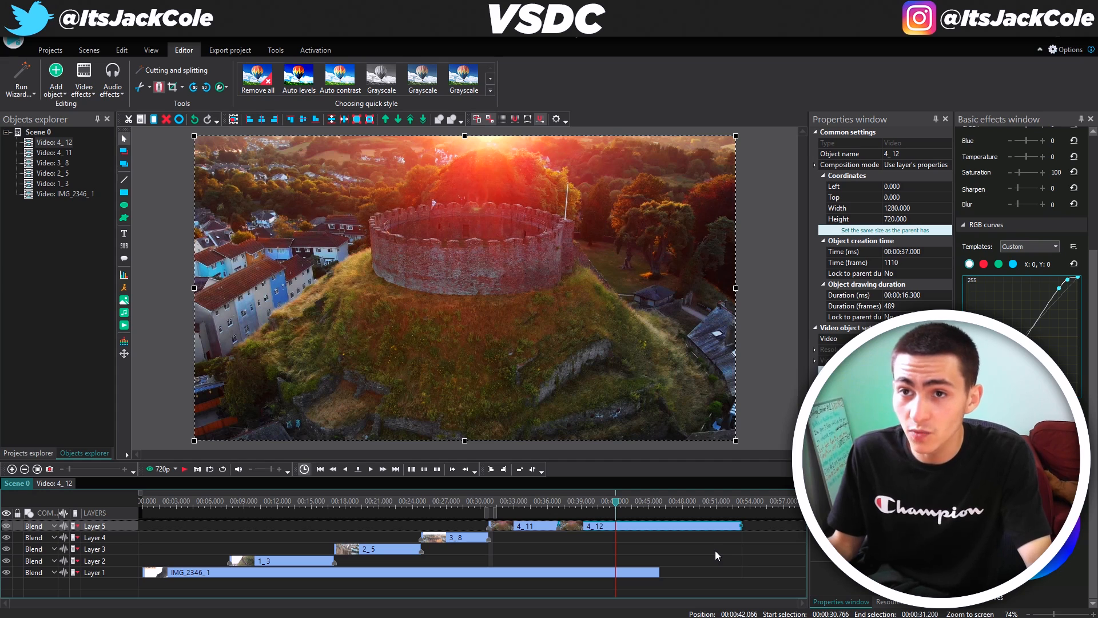
{"action": "key", "text": "ctrl+k"}
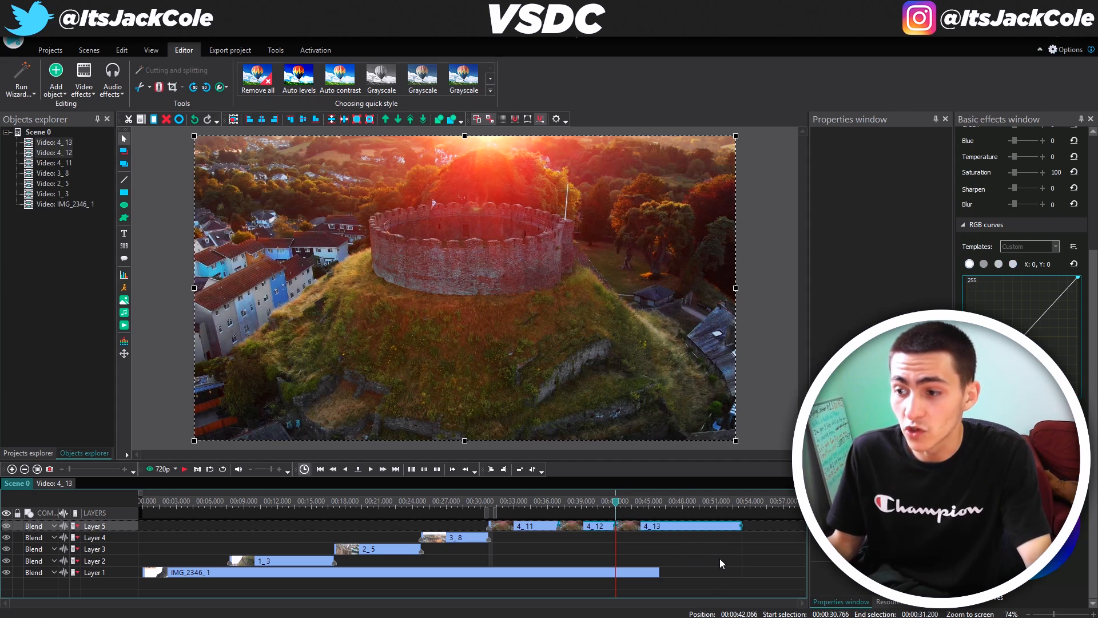
{"action": "key", "text": "Delete"}
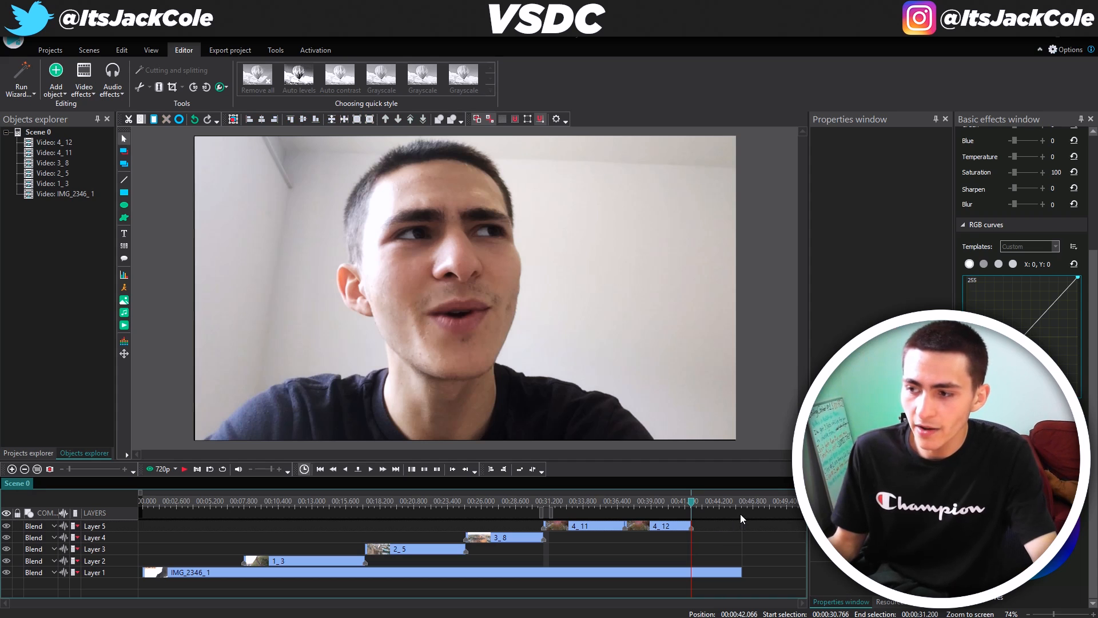
{"action": "key", "text": "space"}
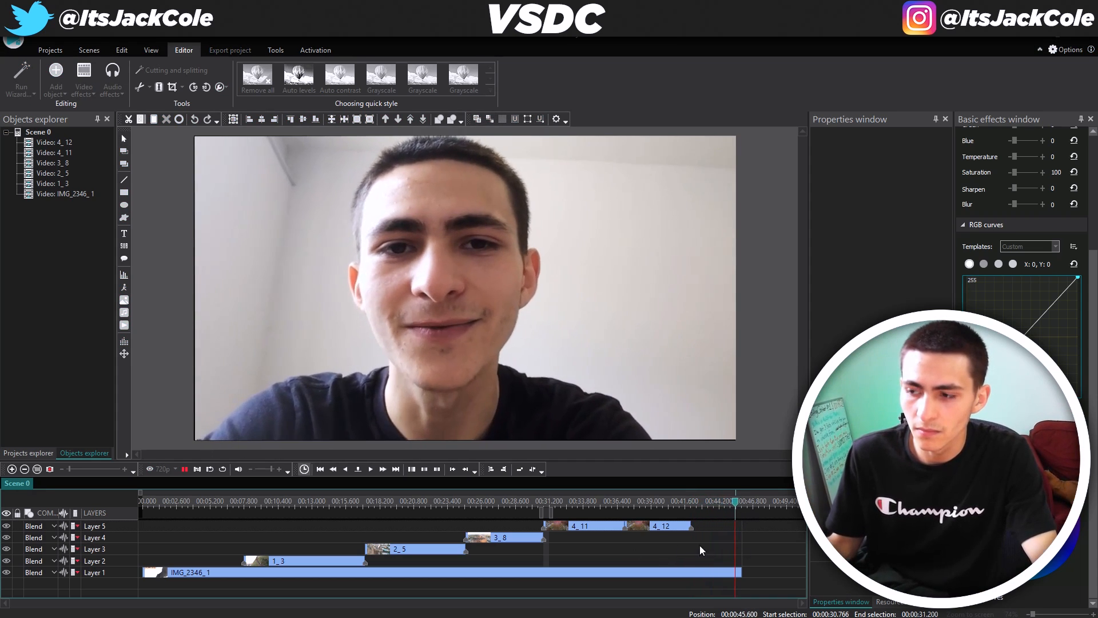
{"action": "key", "text": "space"}
{"action": "key", "text": "ctrl+s"}
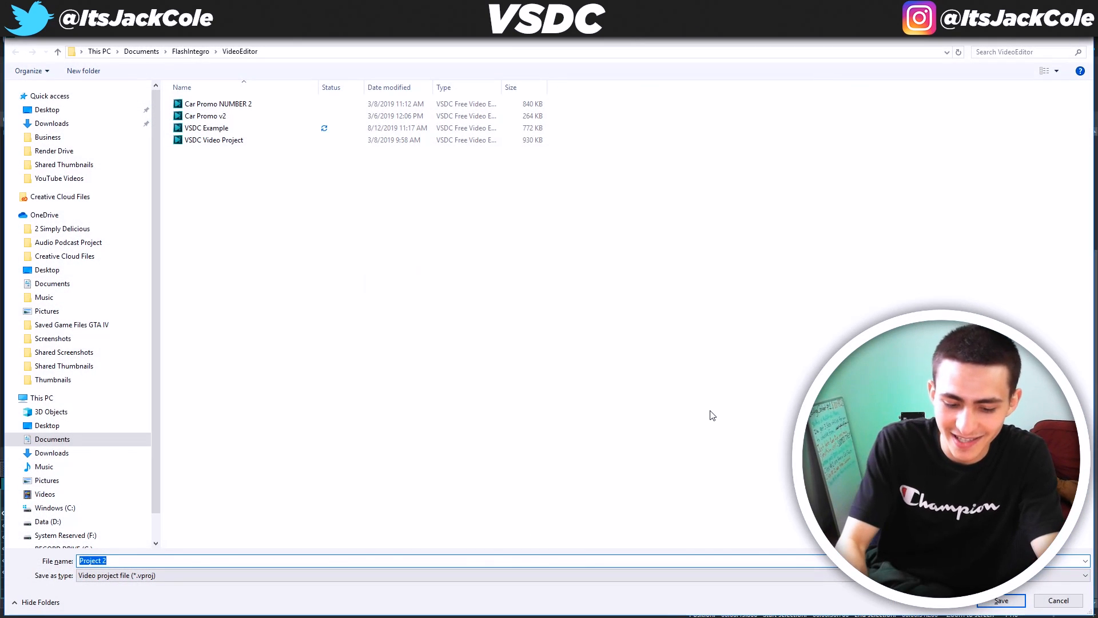
Save the project as 'VSDC Tutorial Sequence' and set the timeline selection to 0–45.933 seconds
{"action": "type", "text": "VSDC"}
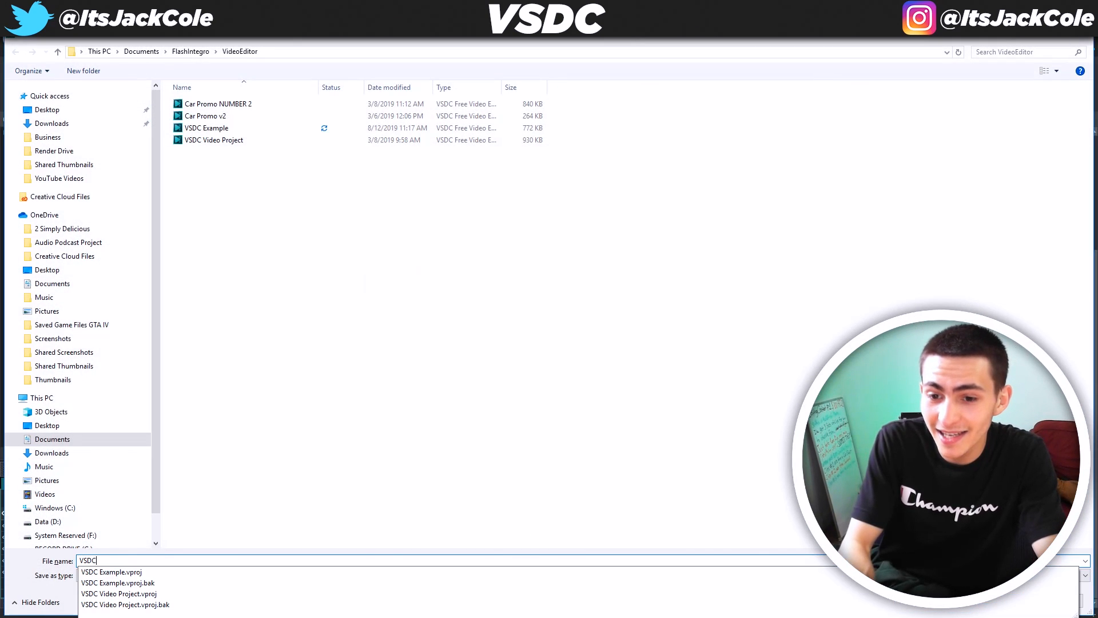
{"action": "type", "text": " Tutorial Seq"}
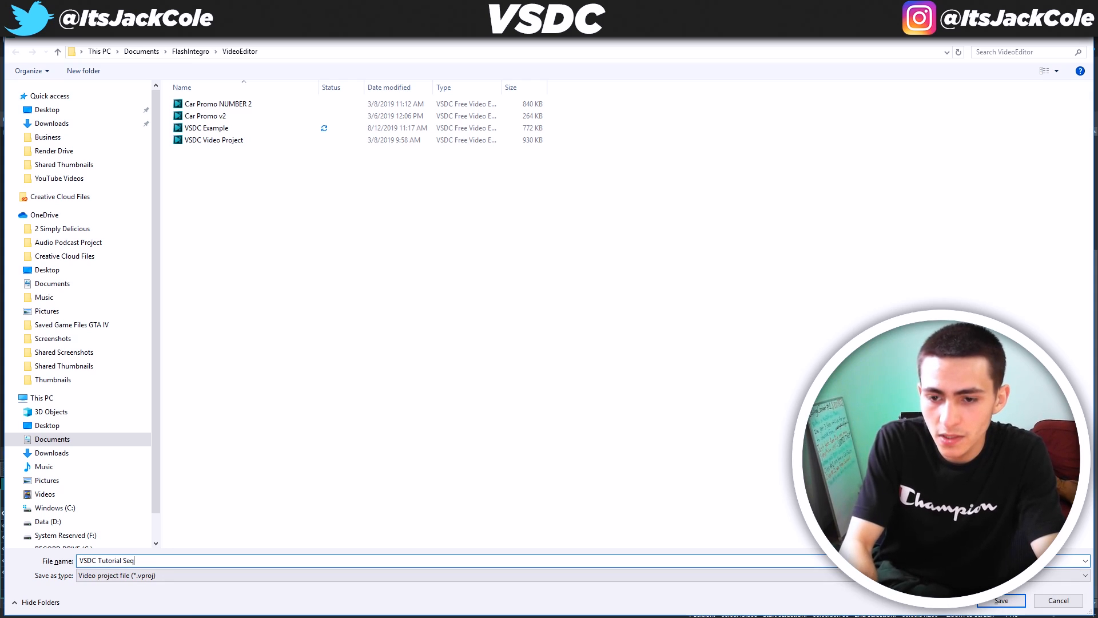
{"action": "type", "text": "uence"}
{"action": "key", "text": "Return"}
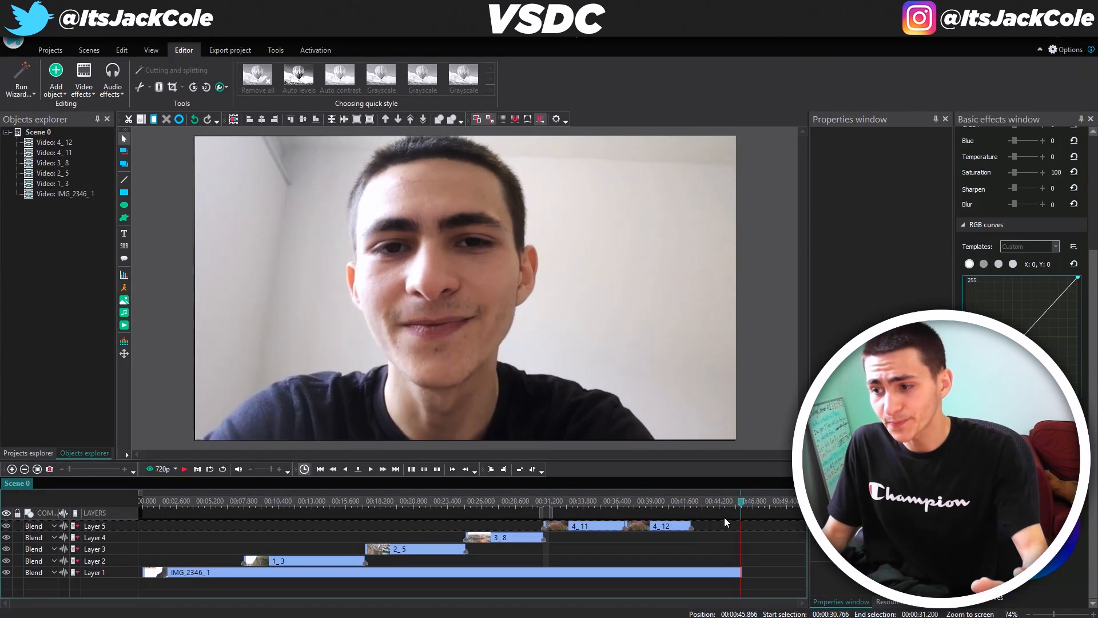
{"action": "left_click_drag", "start_coordinate": [594, 499], "coordinate": [747, 518]}
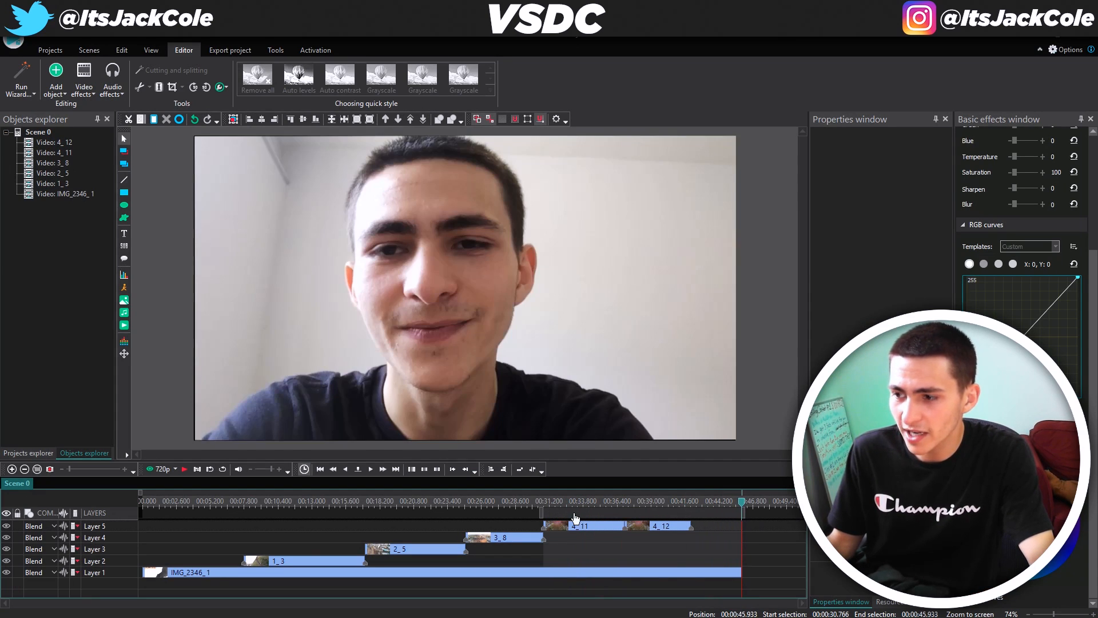
{"action": "left_click_drag", "start_coordinate": [541, 512], "coordinate": [106, 510]}
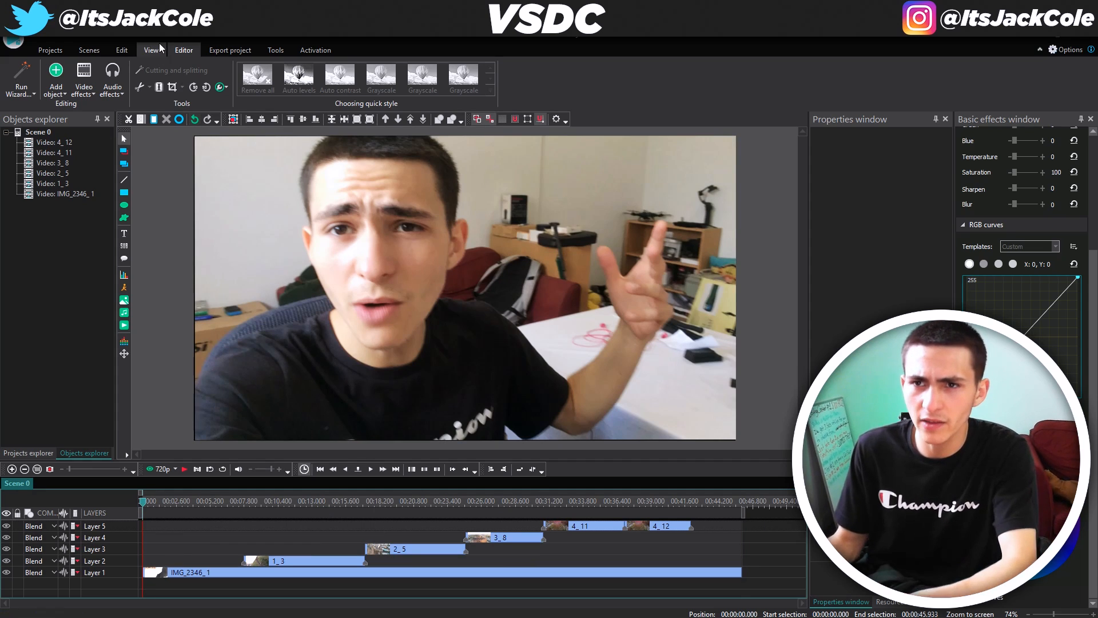
Open the Export project settings and resize the editor window alongside File Explorer
{"action": "left_click", "coordinate": [232, 50]}
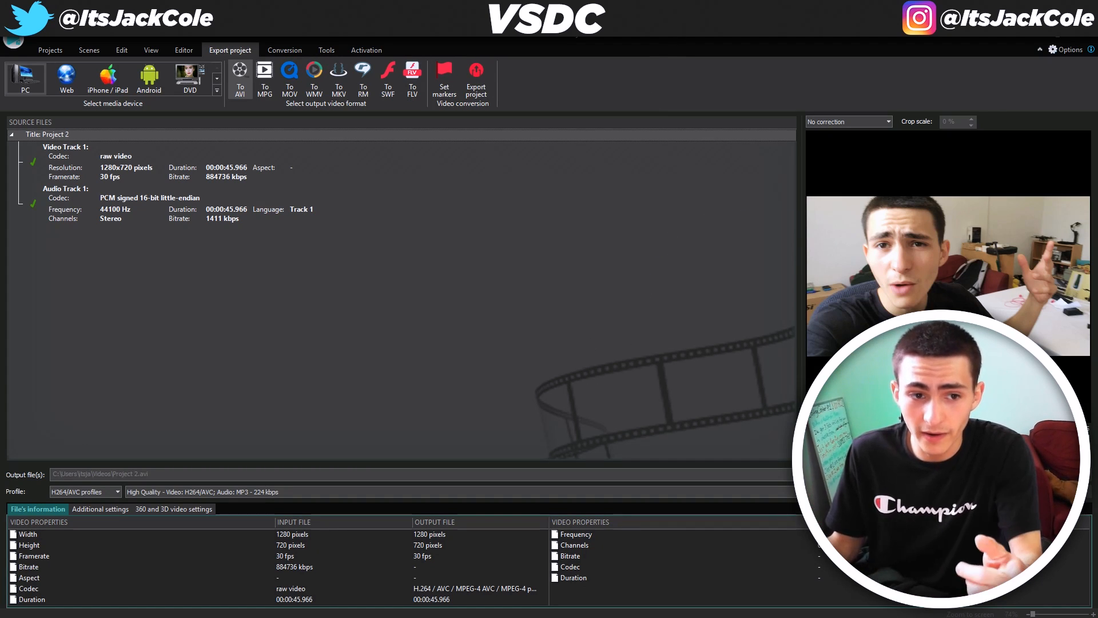
{"action": "left_click", "coordinate": [1059, 32]}
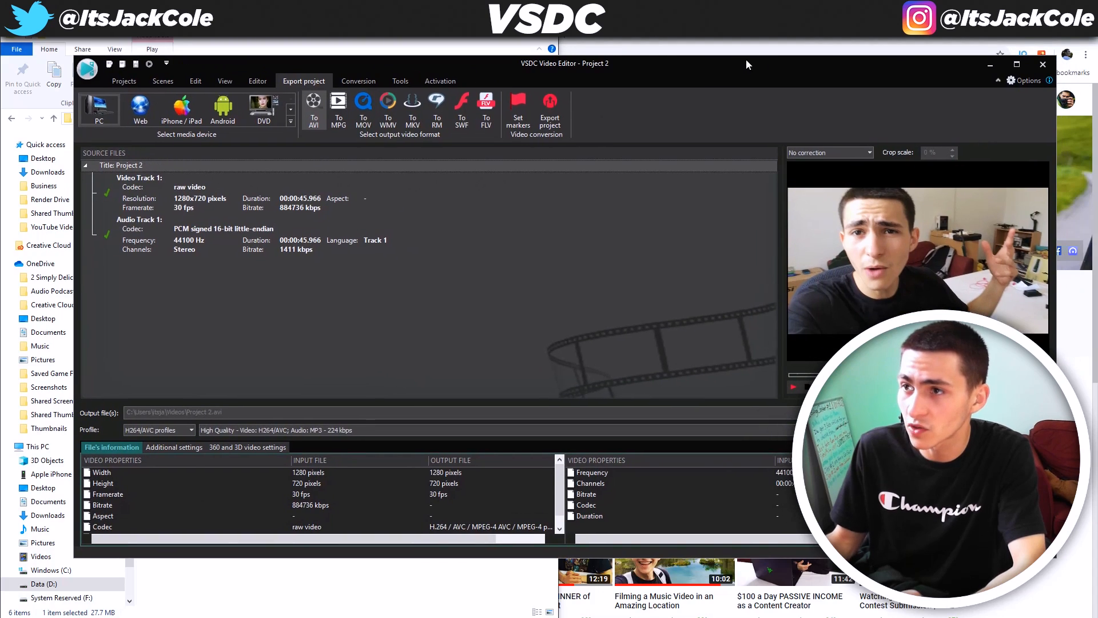
{"action": "left_click_drag", "start_coordinate": [1056, 122], "coordinate": [683, 111]}
{"action": "left_click", "coordinate": [555, 51]}
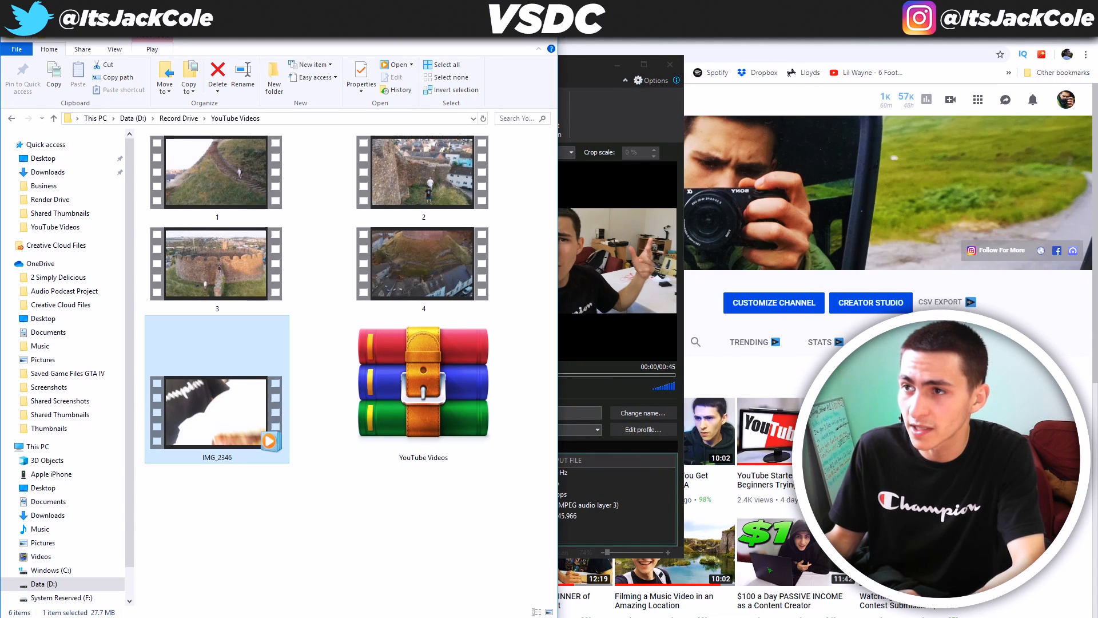
{"action": "left_click", "coordinate": [577, 63]}
{"action": "double_click", "coordinate": [578, 55]}
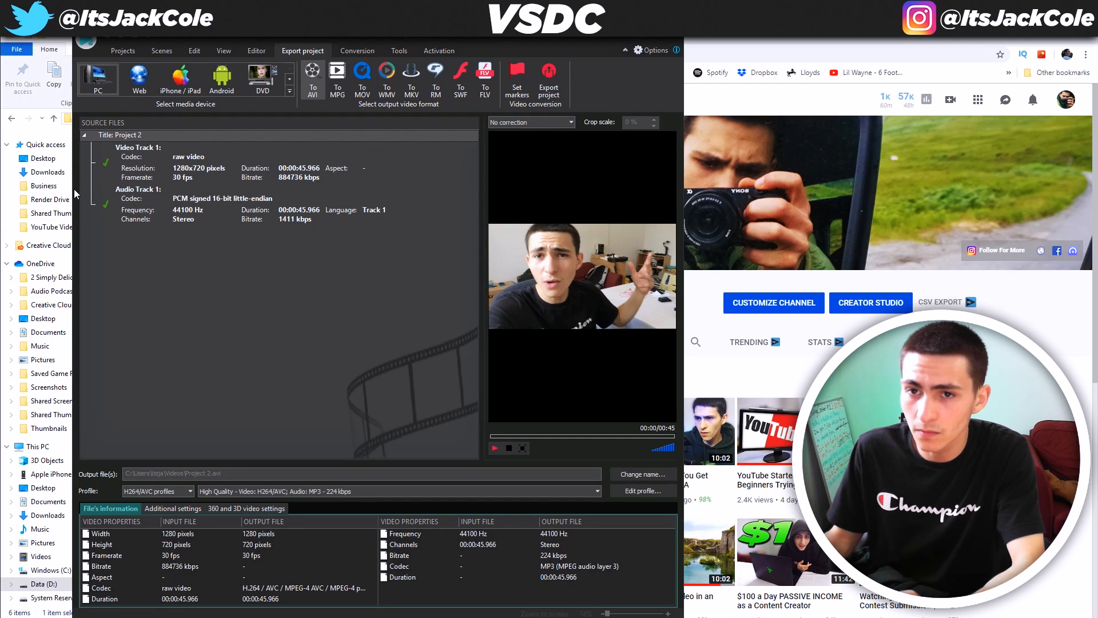
{"action": "left_click_drag", "start_coordinate": [73, 189], "coordinate": [3, 193]}
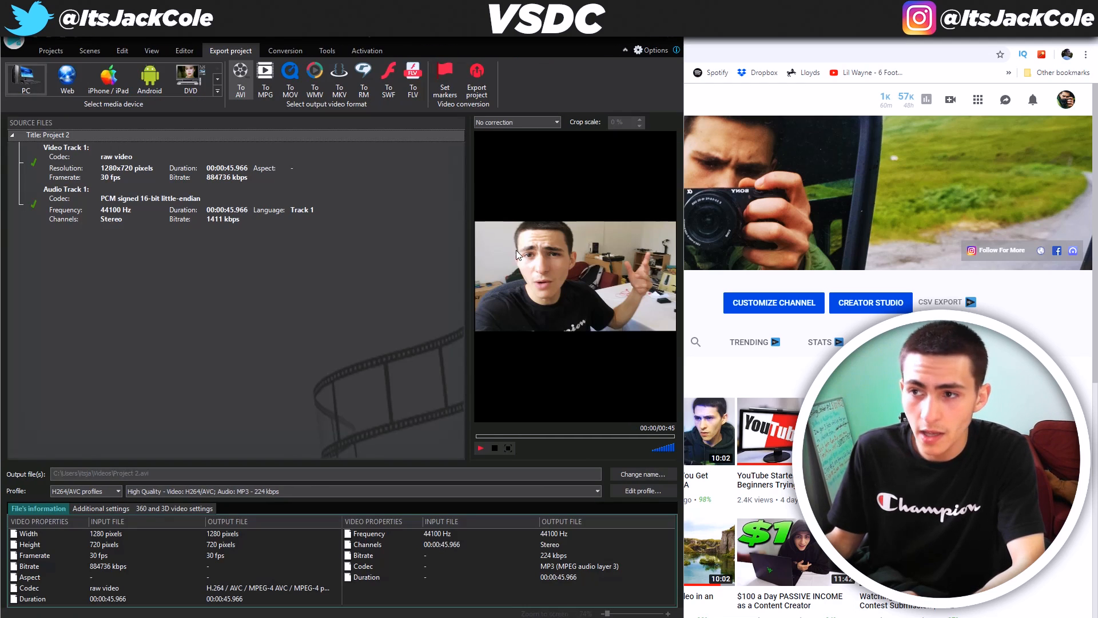
{"action": "left_click_drag", "start_coordinate": [686, 228], "coordinate": [795, 220]}
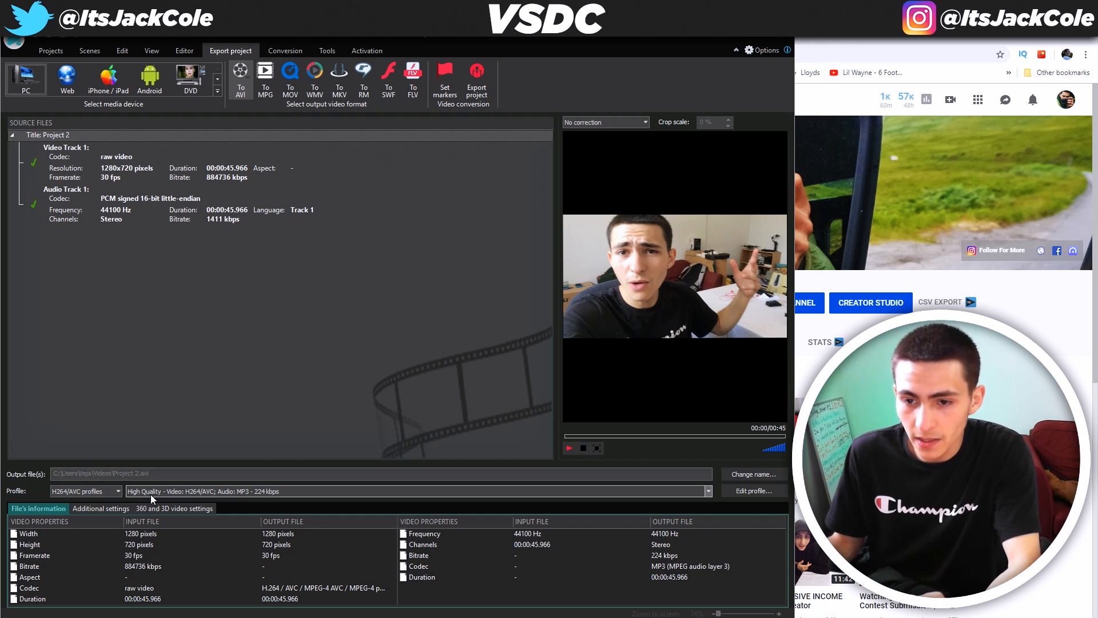
Keep the H264/AVC profile with the High Quality preset and open the output file-name dialog
{"action": "left_click", "coordinate": [110, 492]}
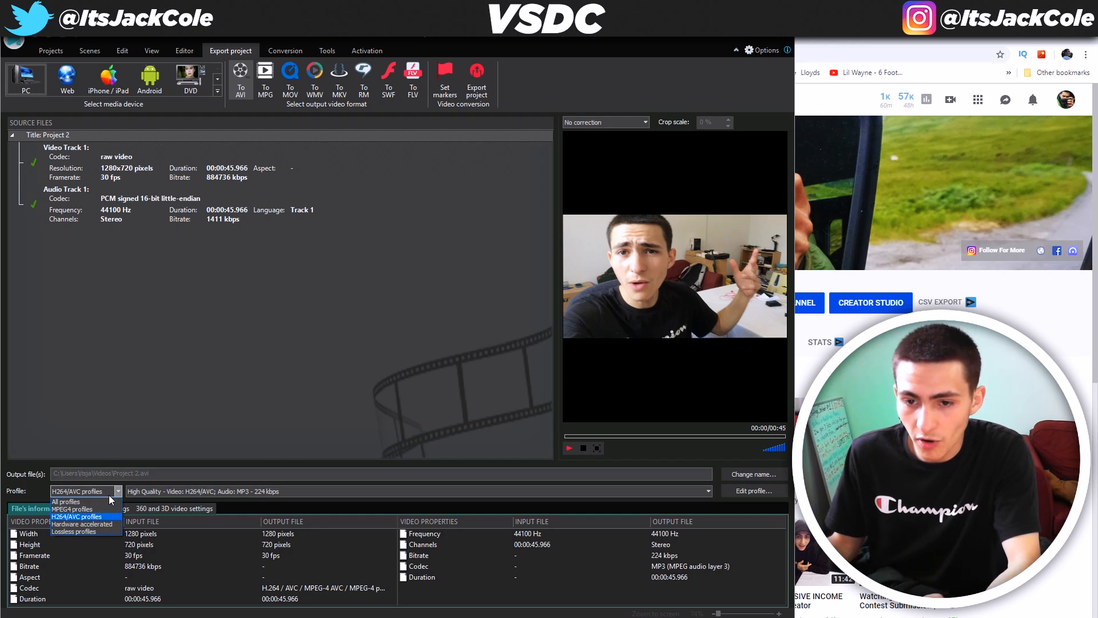
{"action": "left_click", "coordinate": [84, 518]}
{"action": "left_click", "coordinate": [155, 492]}
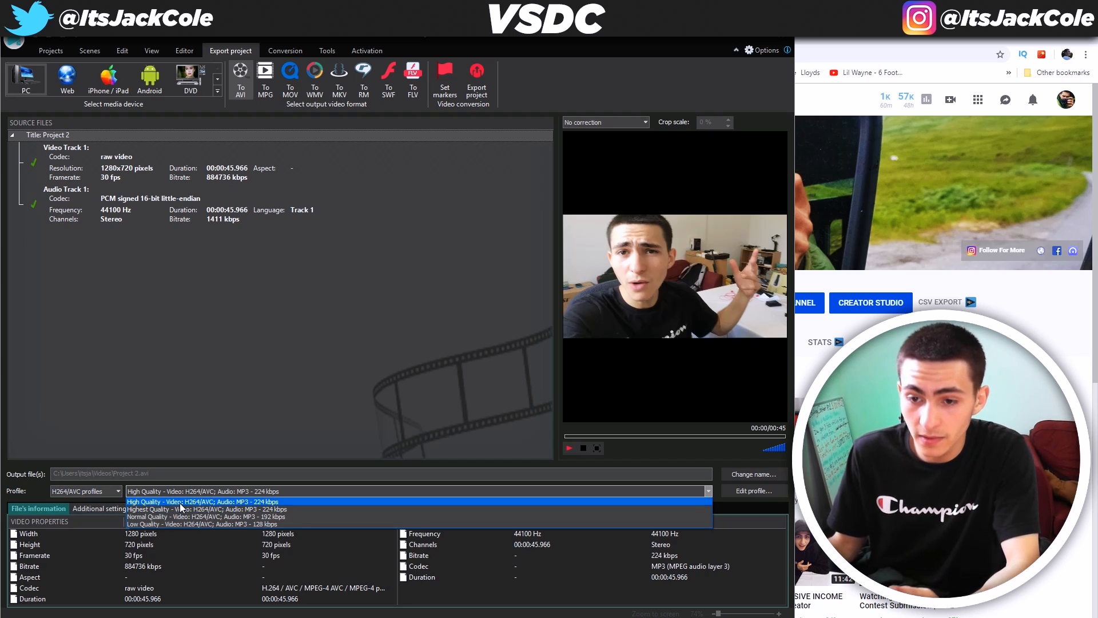
{"action": "left_click", "coordinate": [180, 504]}
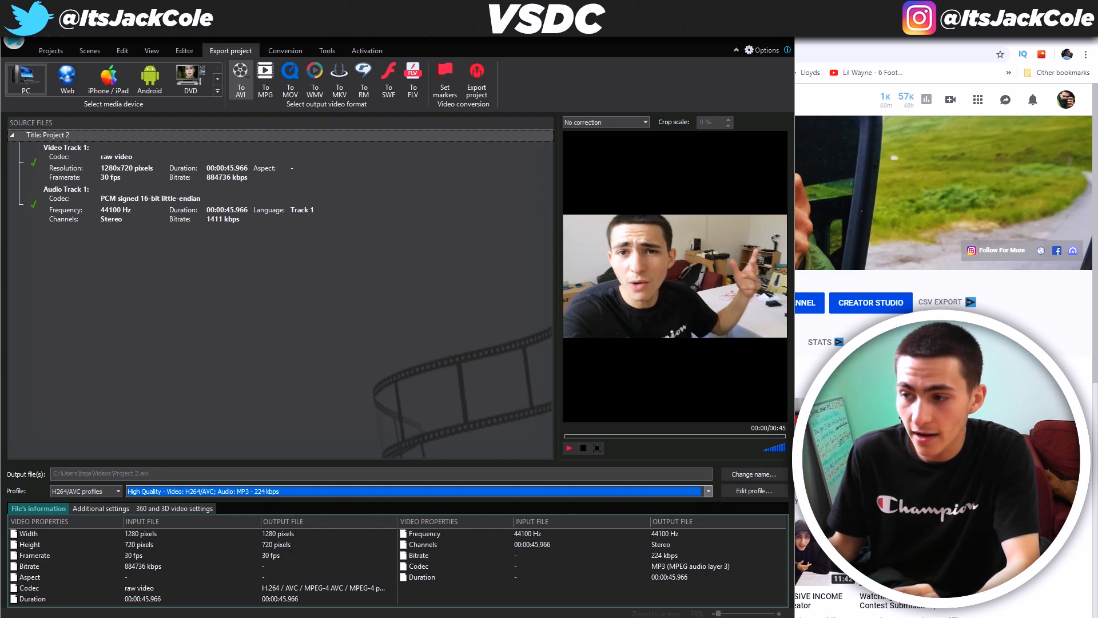
{"action": "left_click", "coordinate": [764, 479]}
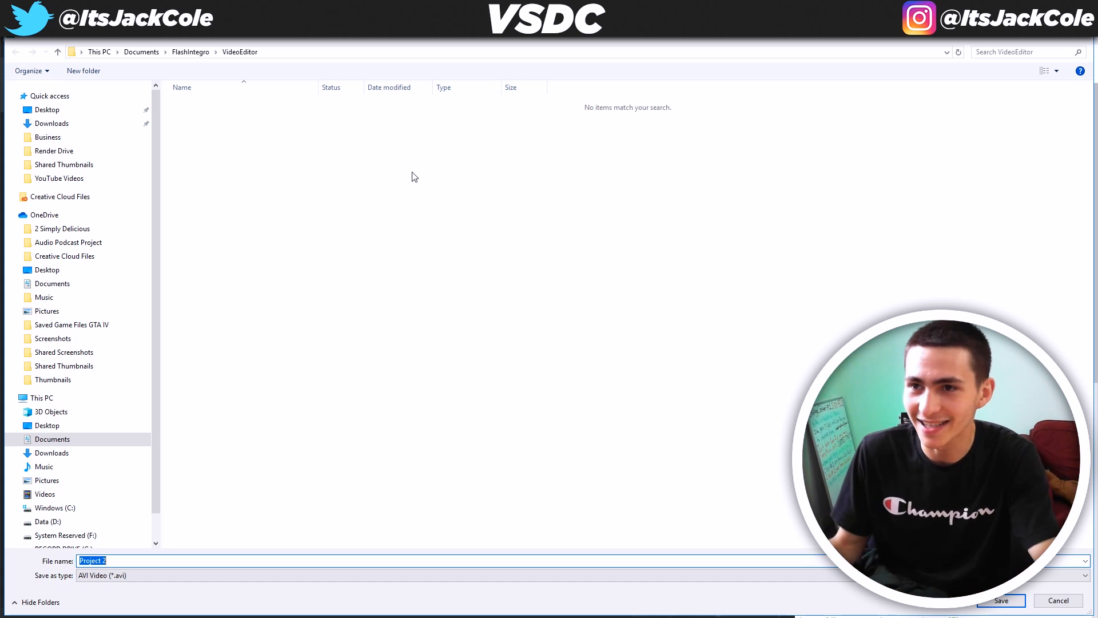
Point the export output to Data (D:) > Record Drive > YouTube Videos, named FINAL RESULT.avi
{"action": "left_click", "coordinate": [198, 51]}
{"action": "left_click", "coordinate": [72, 398]}
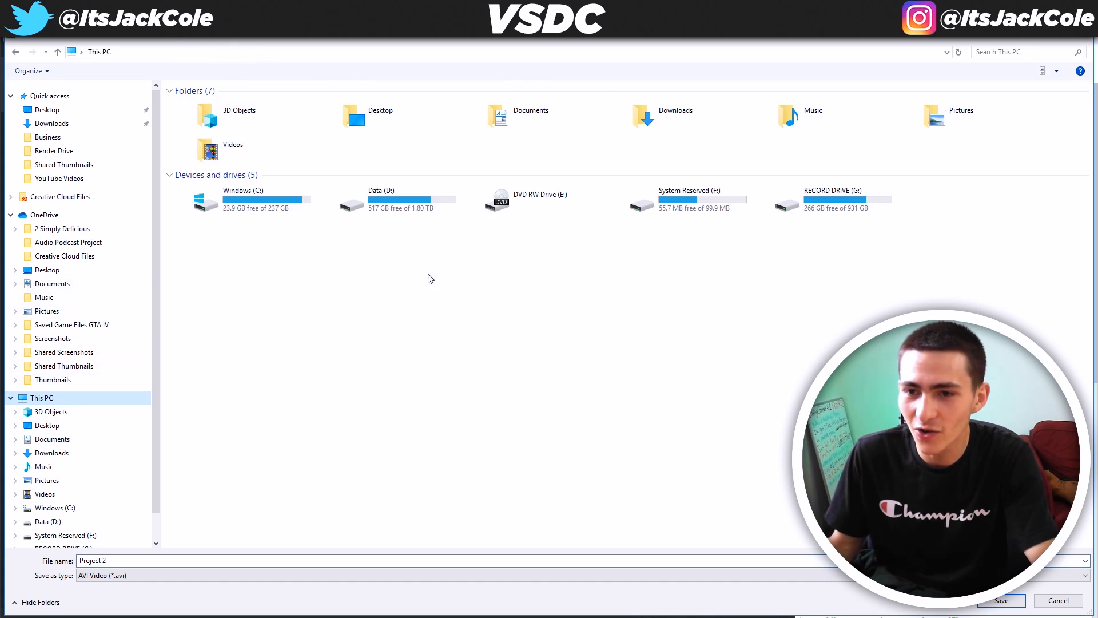
{"action": "double_click", "coordinate": [395, 199]}
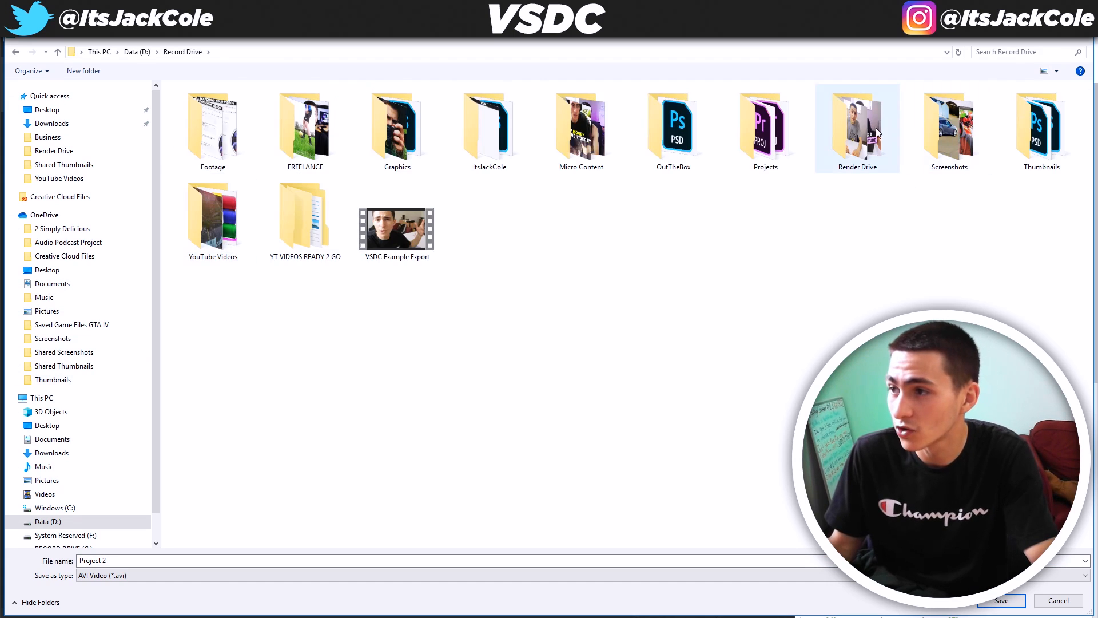
{"action": "double_click", "coordinate": [858, 129]}
{"action": "left_click", "coordinate": [171, 52]}
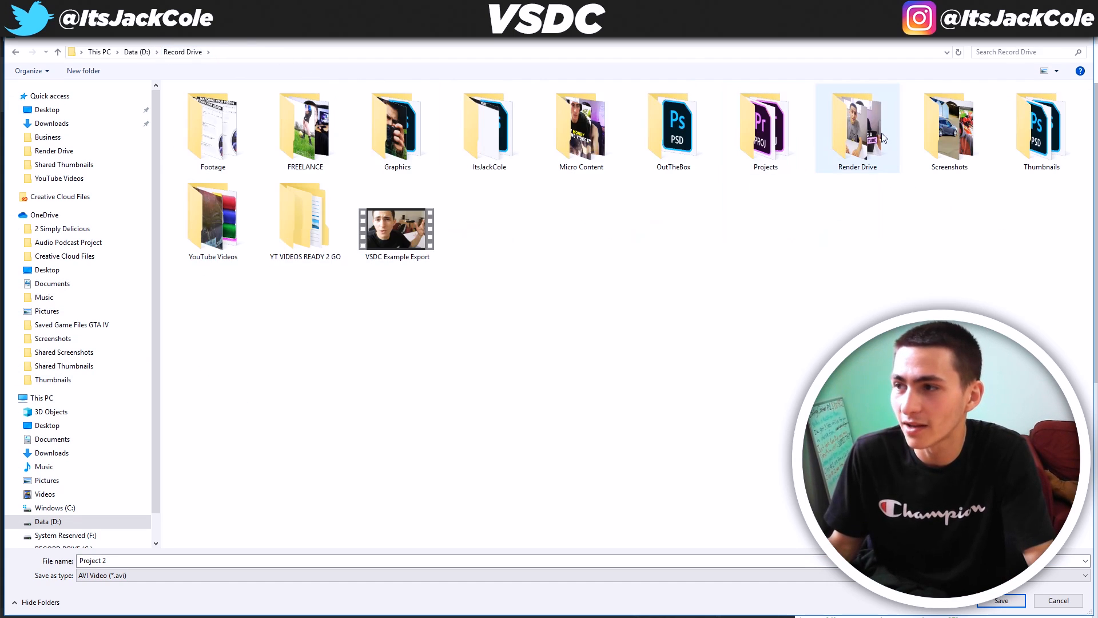
{"action": "double_click", "coordinate": [222, 244]}
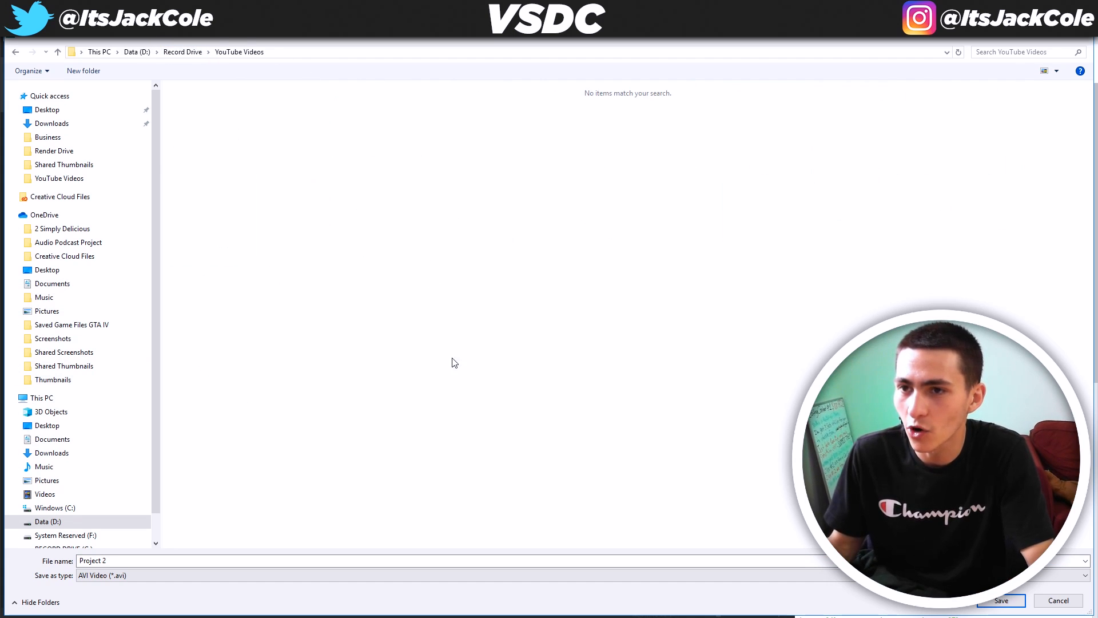
{"action": "left_click", "coordinate": [276, 556]}
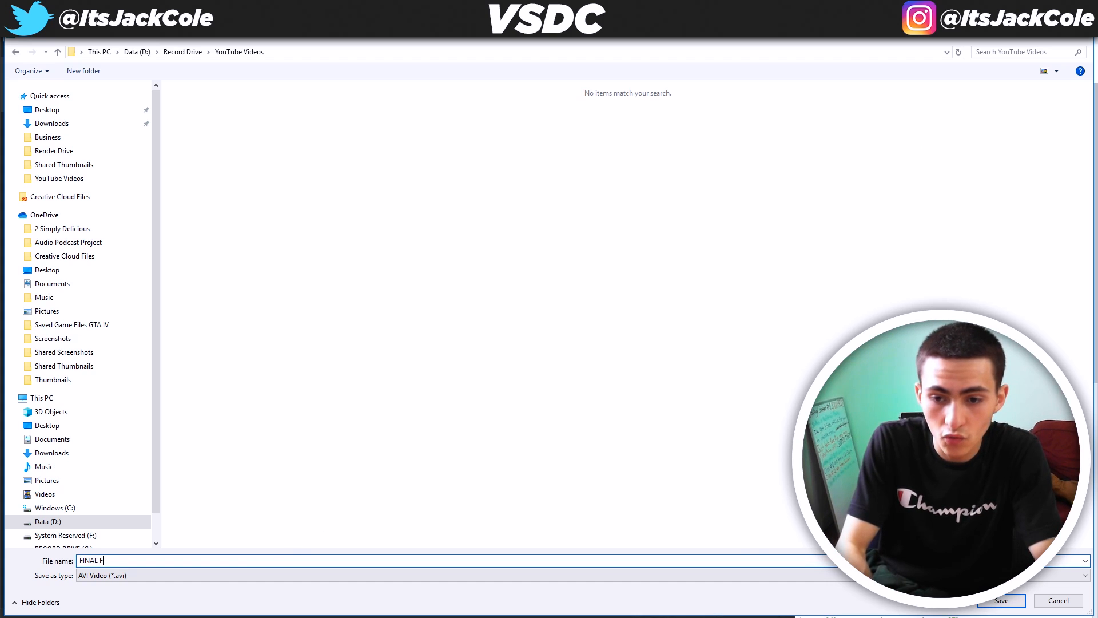
{"action": "key", "text": "Return"}
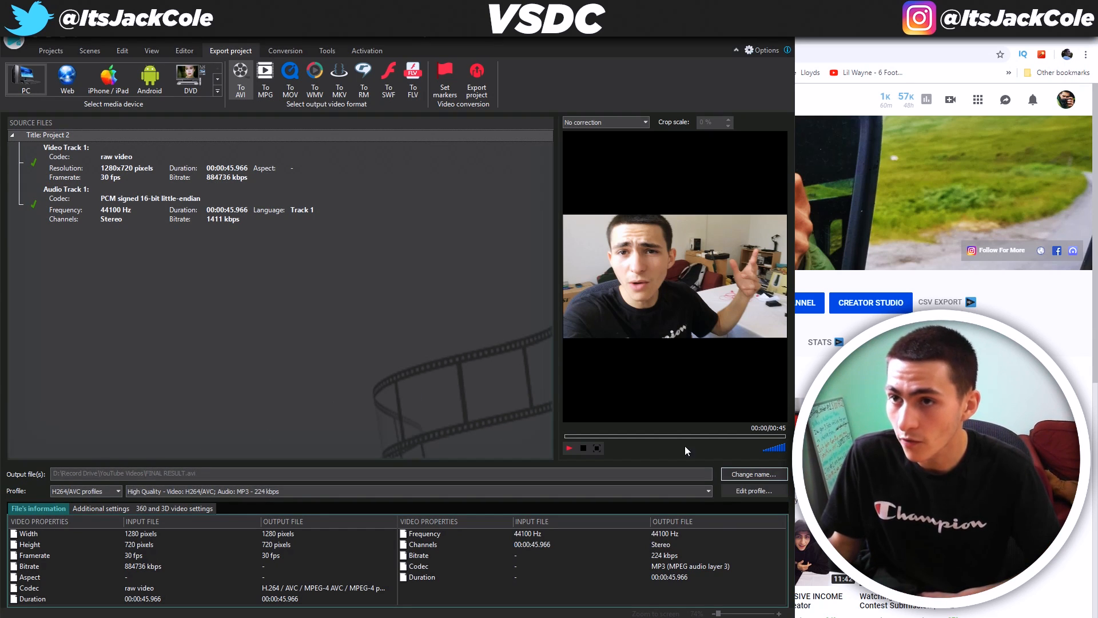
Render the project to FINAL RESULT, continuing past the premium-features prompt
{"action": "left_click", "coordinate": [474, 91]}
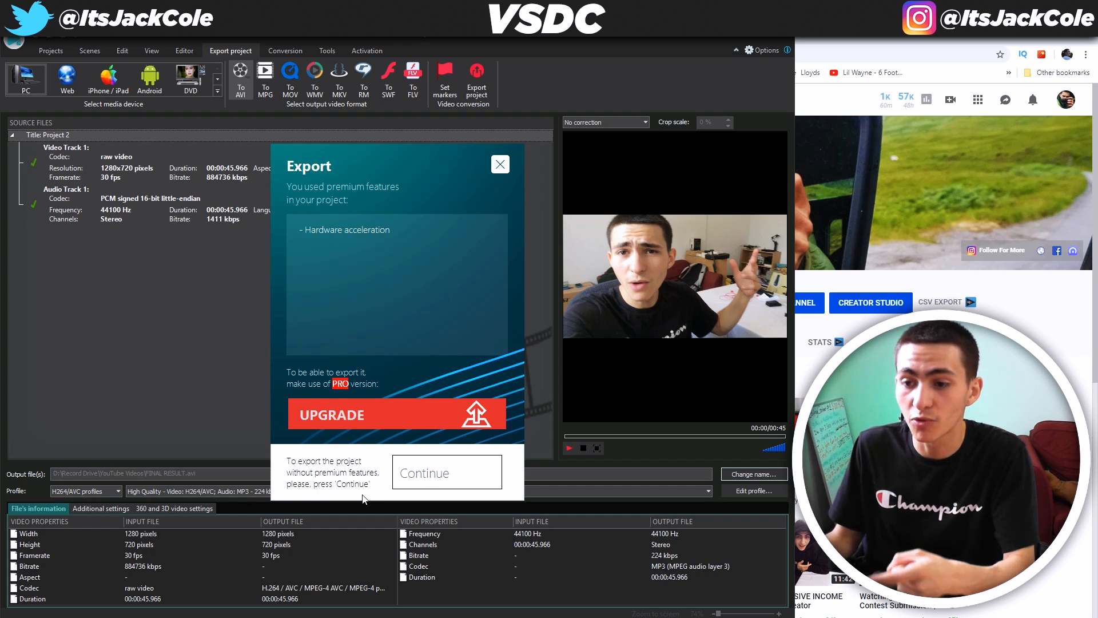
{"action": "left_click", "coordinate": [448, 468]}
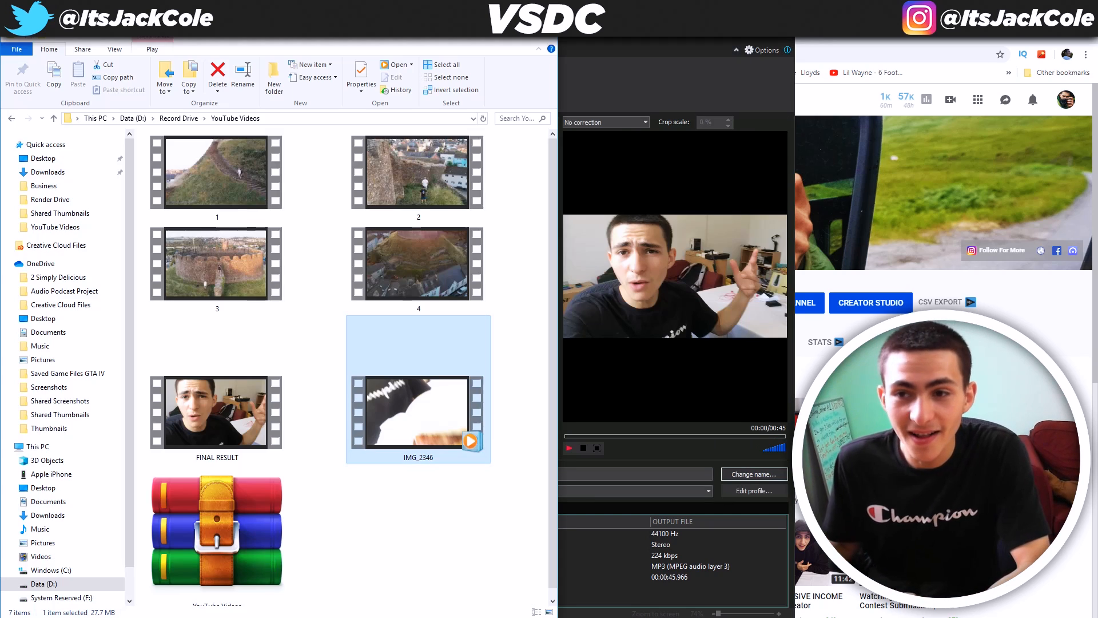
Open FINAL RESULT in Movies & TV, paused and rewound to 0:00
{"action": "left_click", "coordinate": [250, 408]}
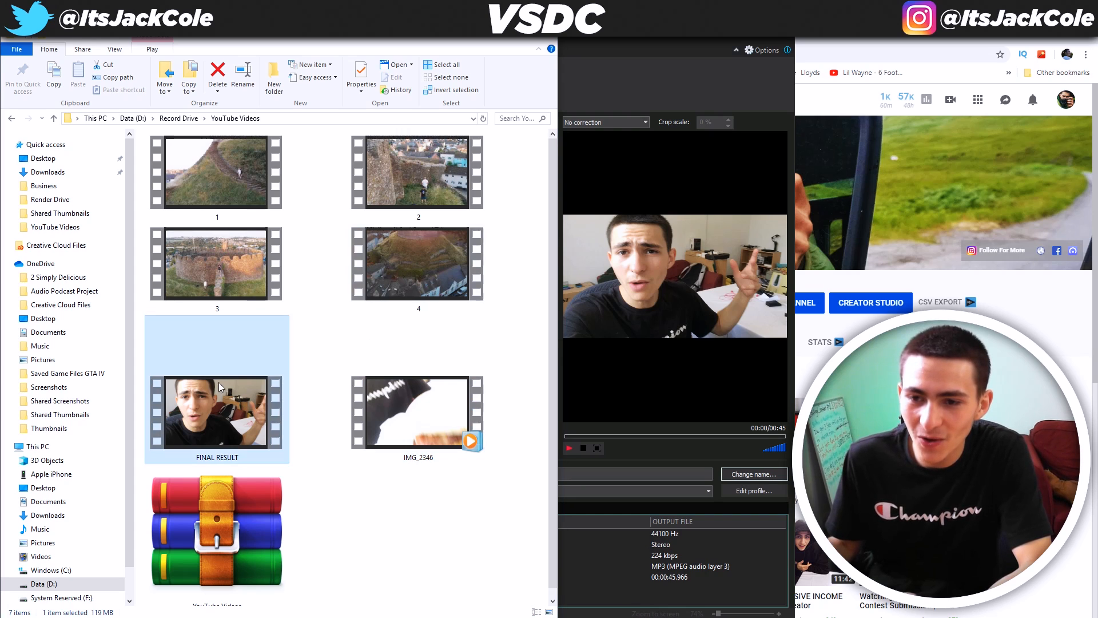
{"action": "double_click", "coordinate": [246, 408]}
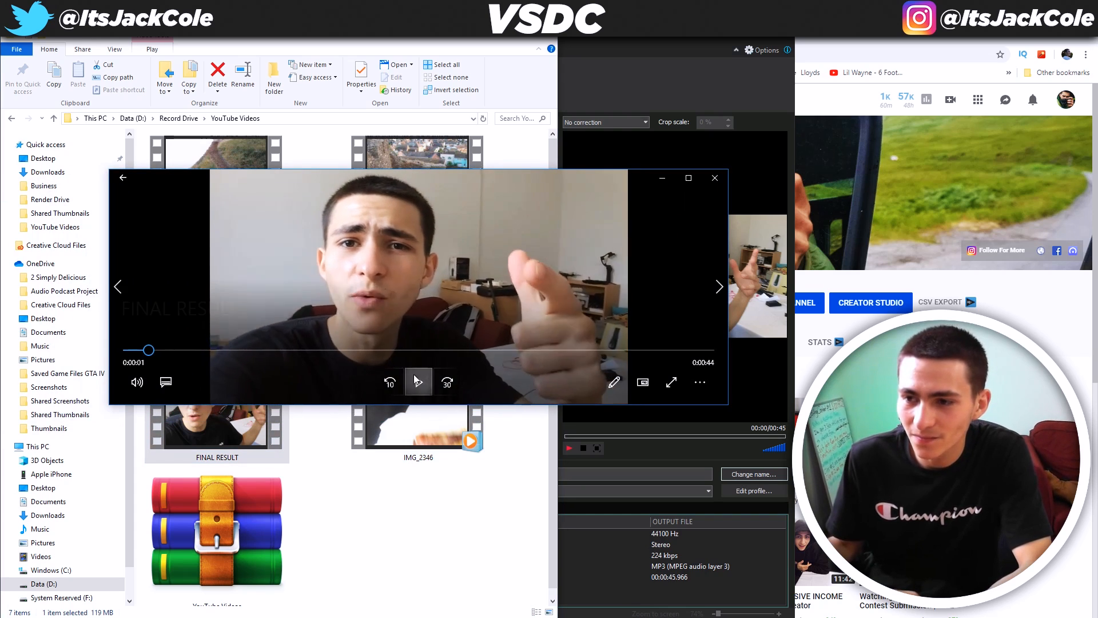
{"action": "left_click", "coordinate": [418, 382]}
{"action": "left_click", "coordinate": [137, 350]}
Play the video full screen through to its 0:00:45 end, then leave full screen
{"action": "double_click", "coordinate": [420, 170]}
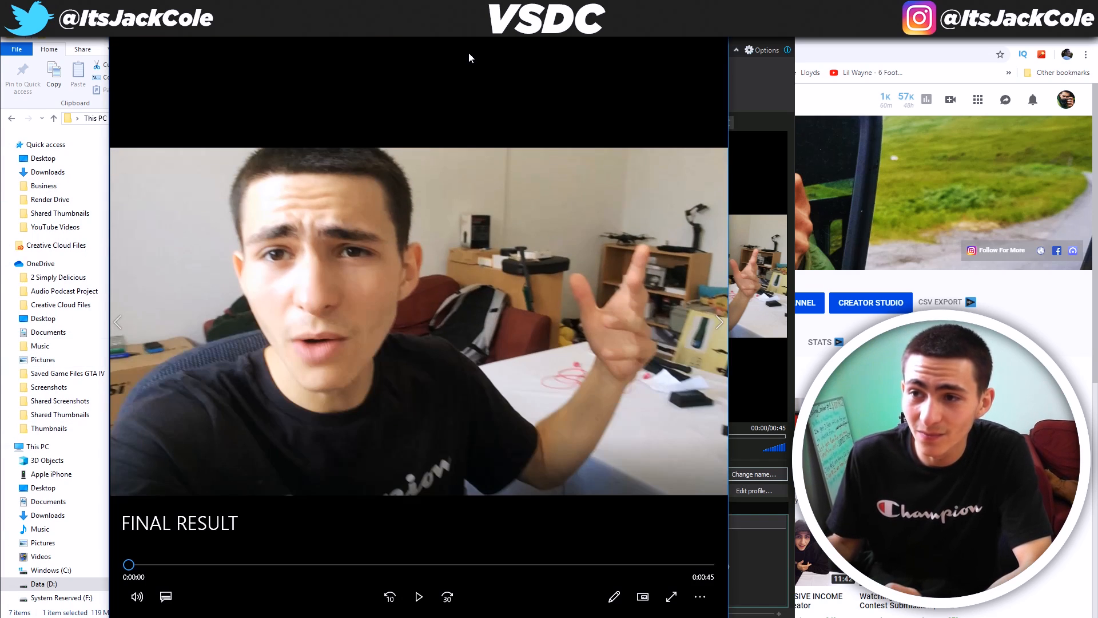
{"action": "double_click", "coordinate": [470, 308]}
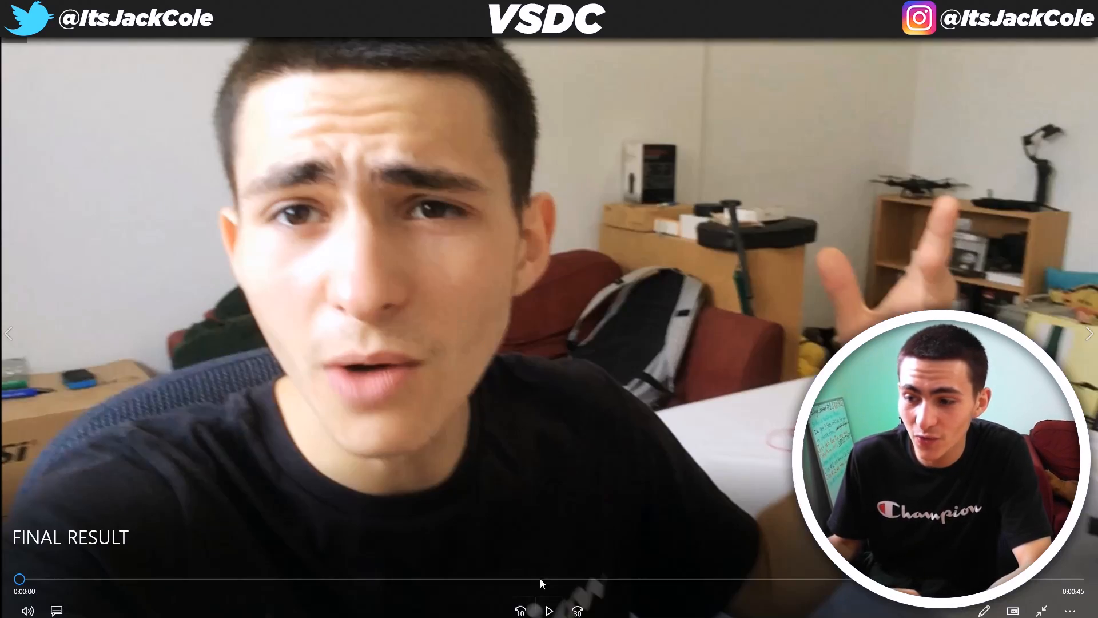
{"action": "left_click", "coordinate": [551, 611]}
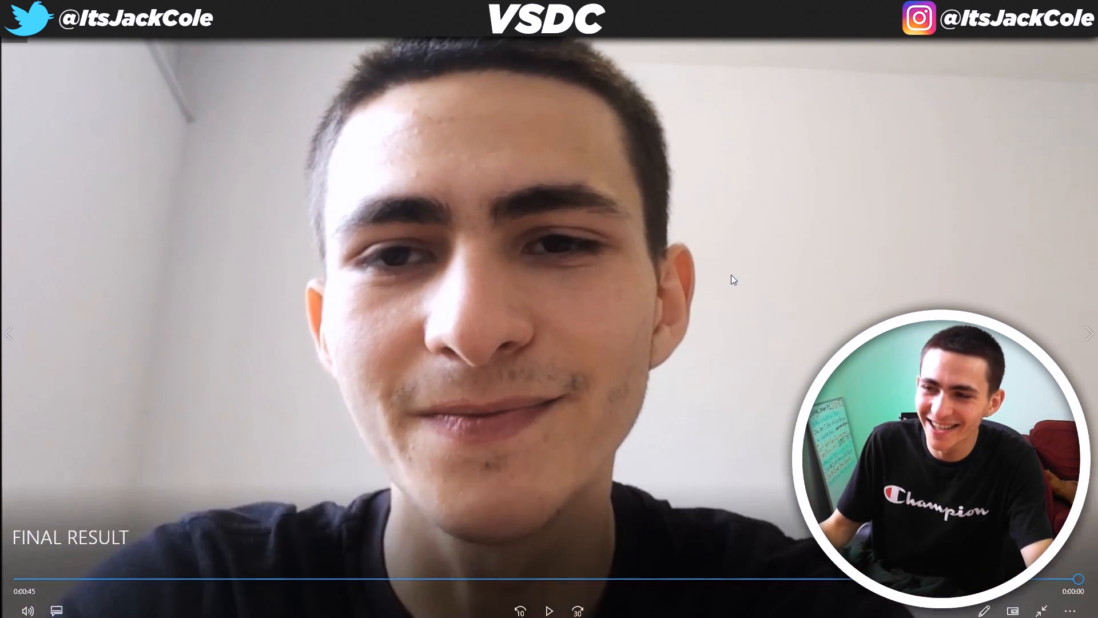
{"action": "key", "text": "Escape"}
{"action": "left_click_drag", "start_coordinate": [506, 171], "coordinate": [469, 39]}
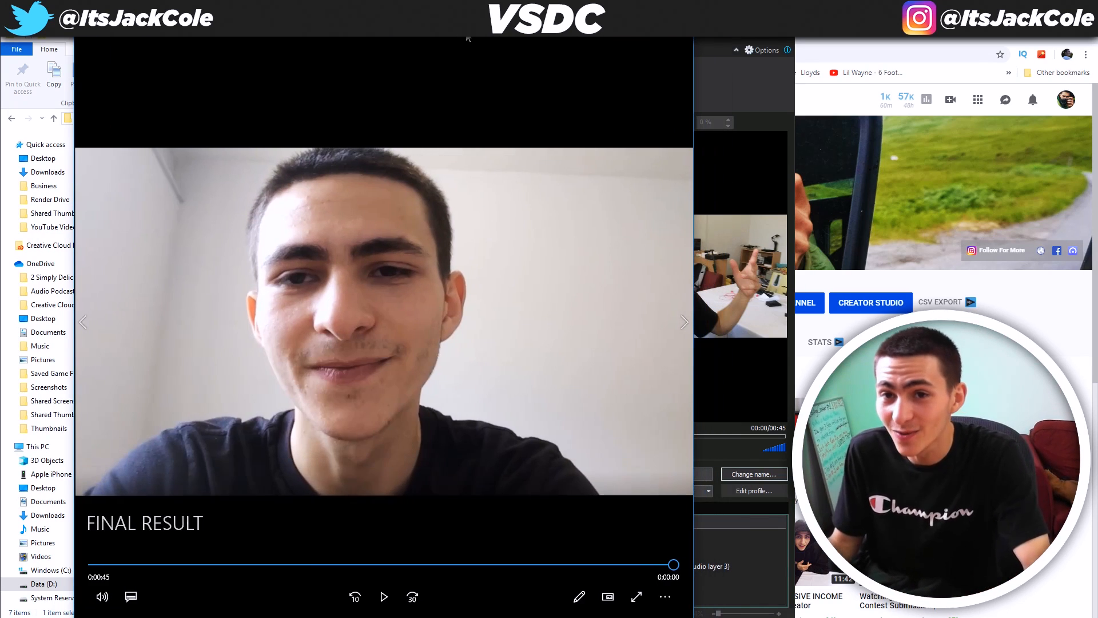